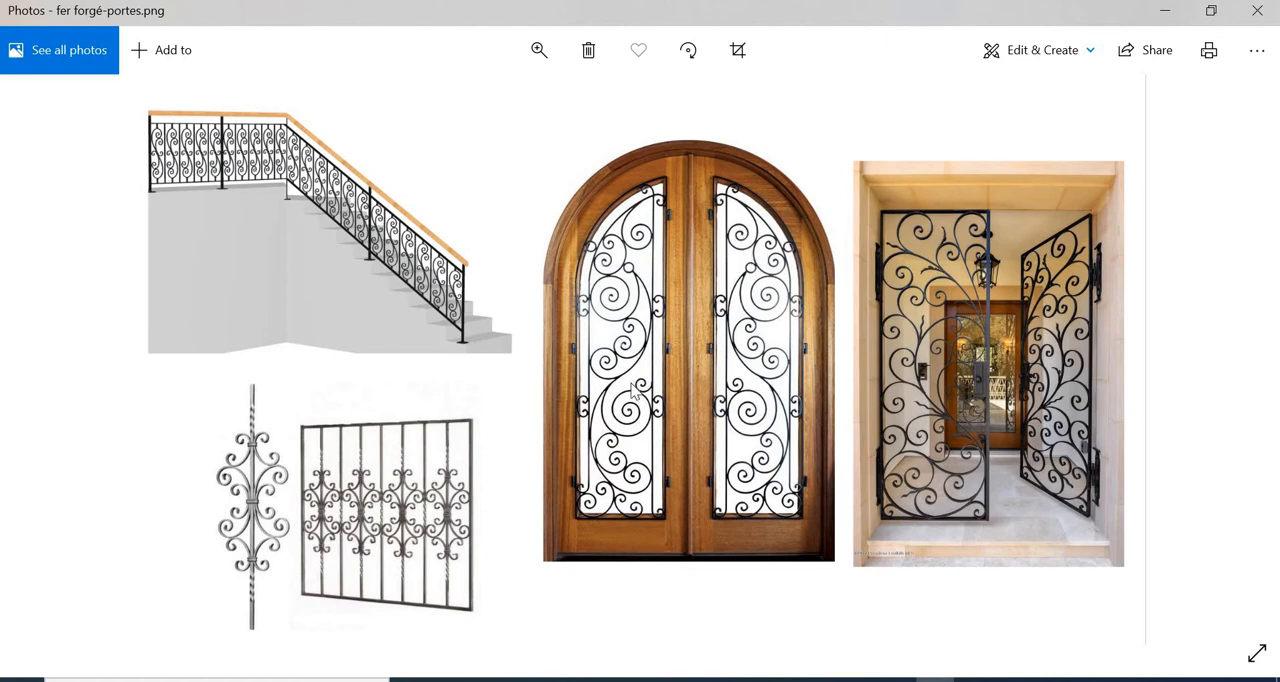
# View the wrought-iron shapes reference image, switch to Illustrator and show the grid on the blank artboard
pyautogui.press('Right')
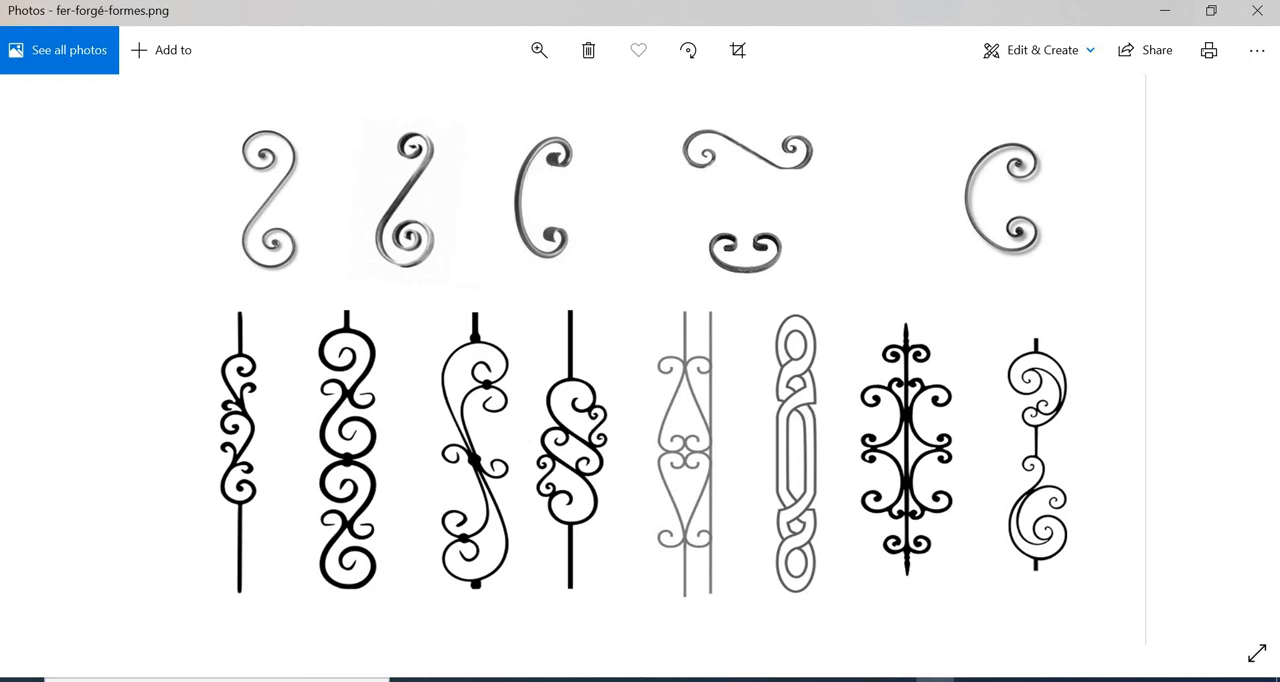
pyautogui.click(857, 680)
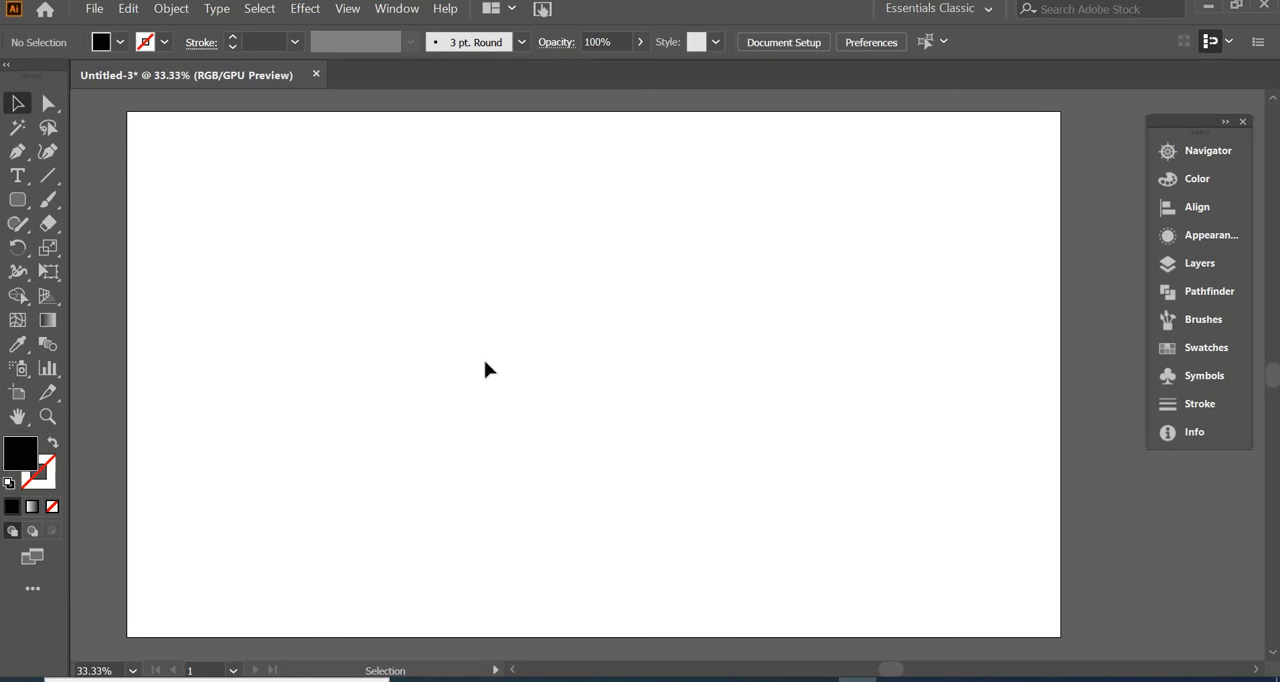
pyautogui.click(348, 9)
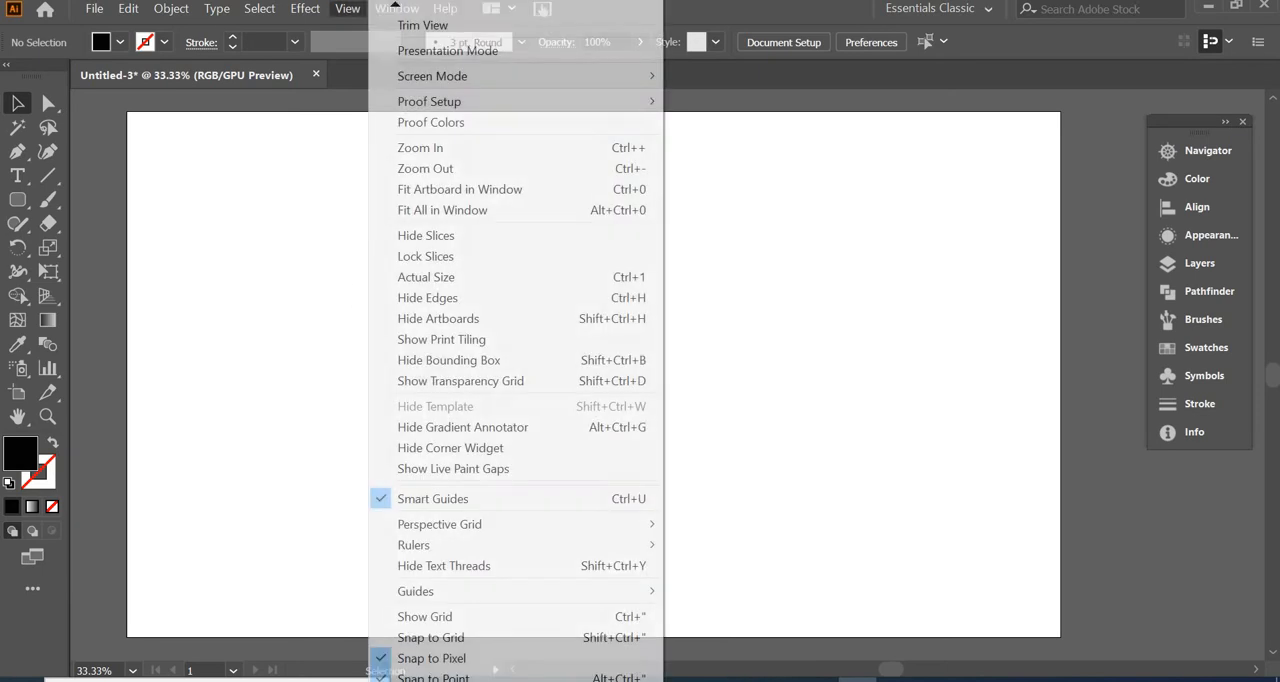
pyautogui.click(474, 617)
pyautogui.hotkey('ctrl', '+')
pyautogui.hotkey('ctrl', '+')
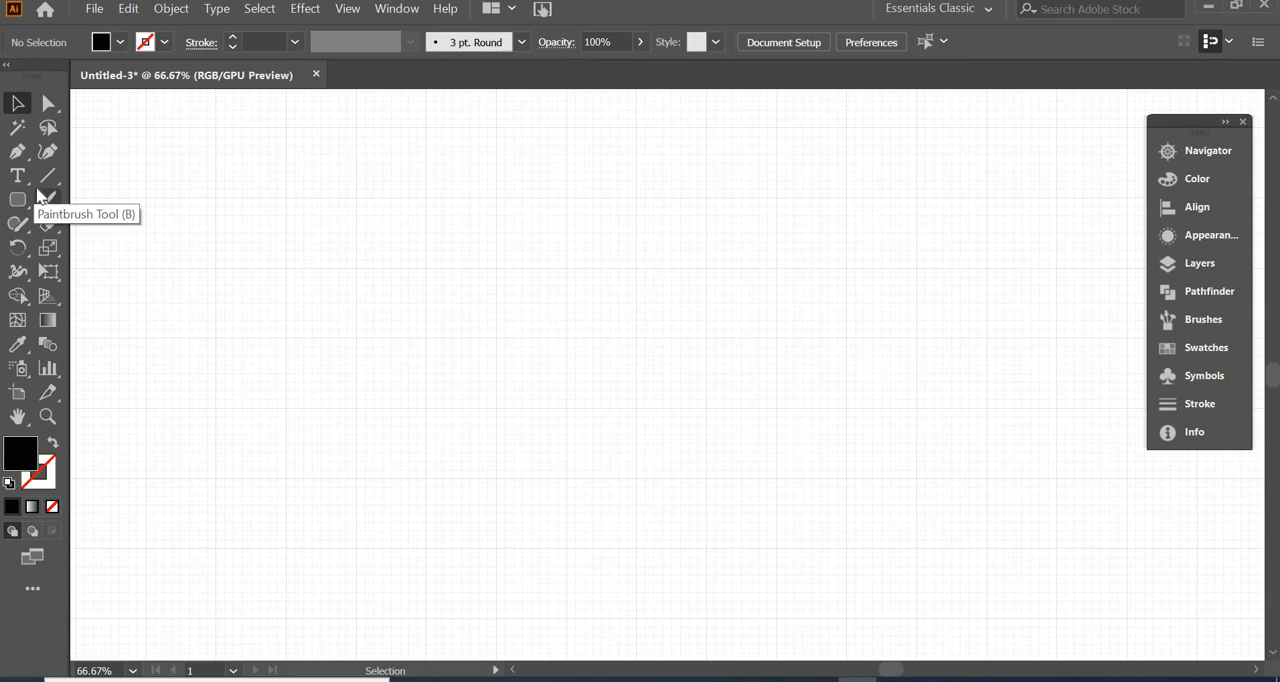
# Sketch a long wavy open path of eight points across the artboard with the Curvature tool
pyautogui.click(47, 152)
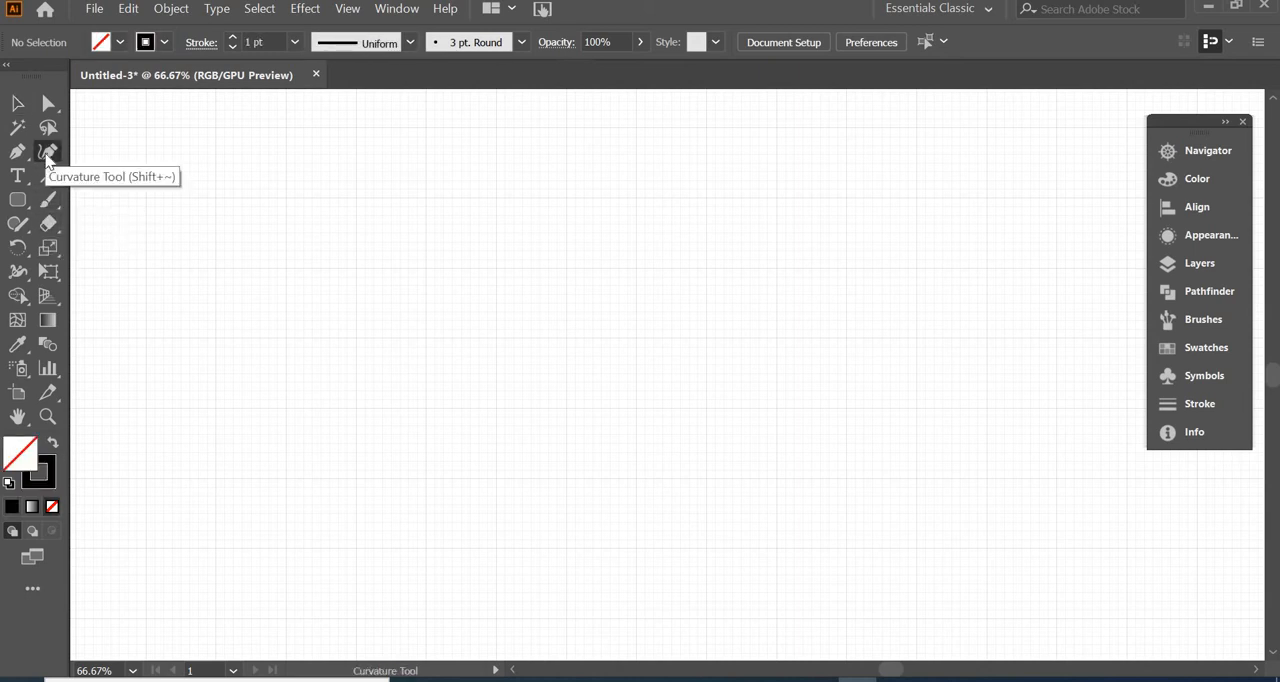
pyautogui.click(201, 328)
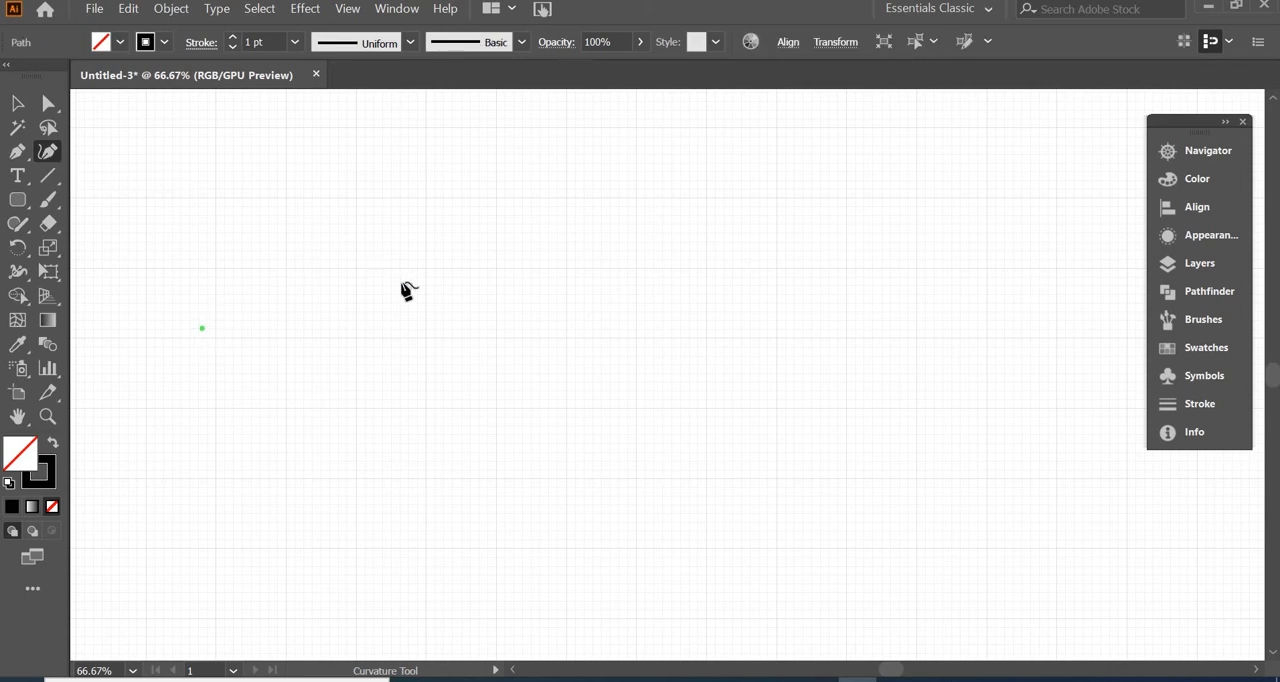
pyautogui.click(463, 360)
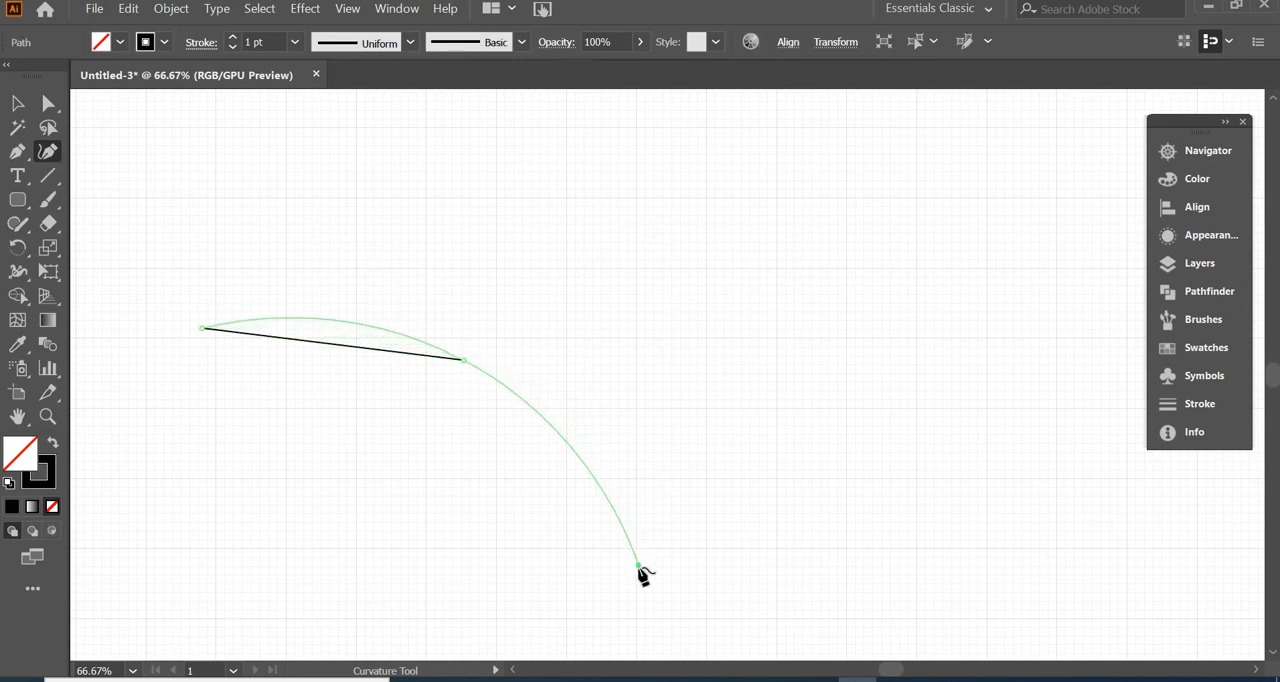
pyautogui.moveTo(638, 566); pyautogui.dragTo(749, 568)
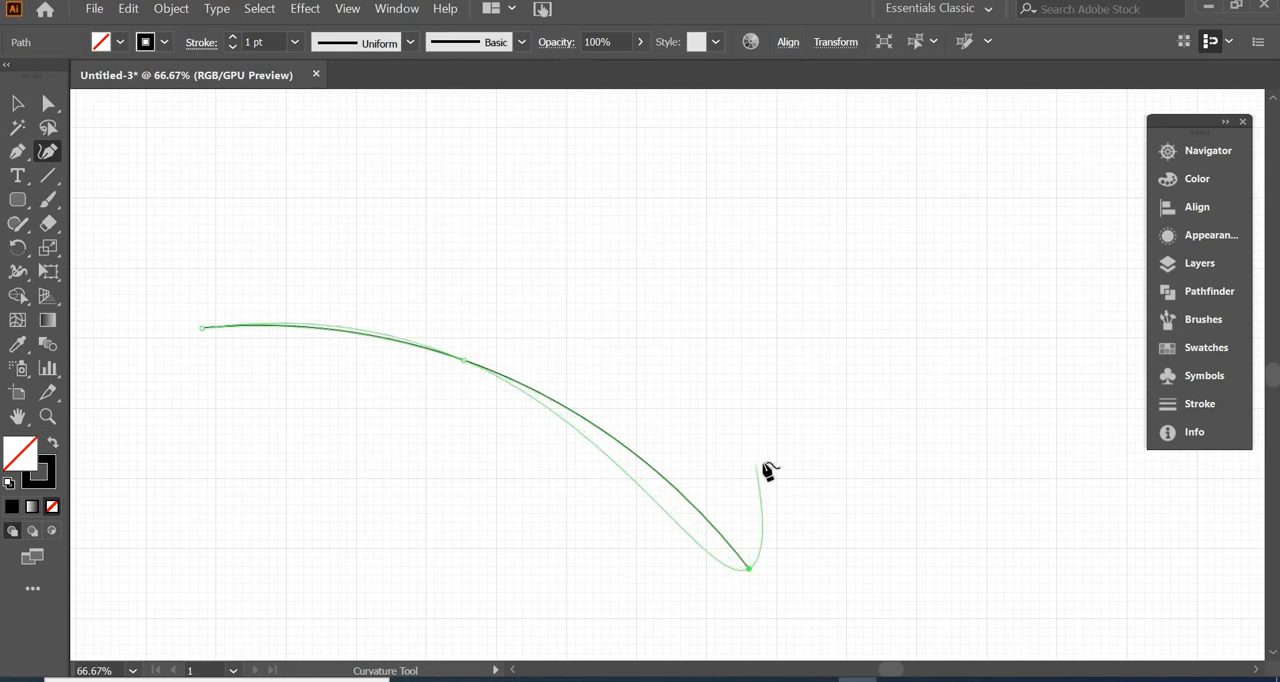
pyautogui.click(879, 461)
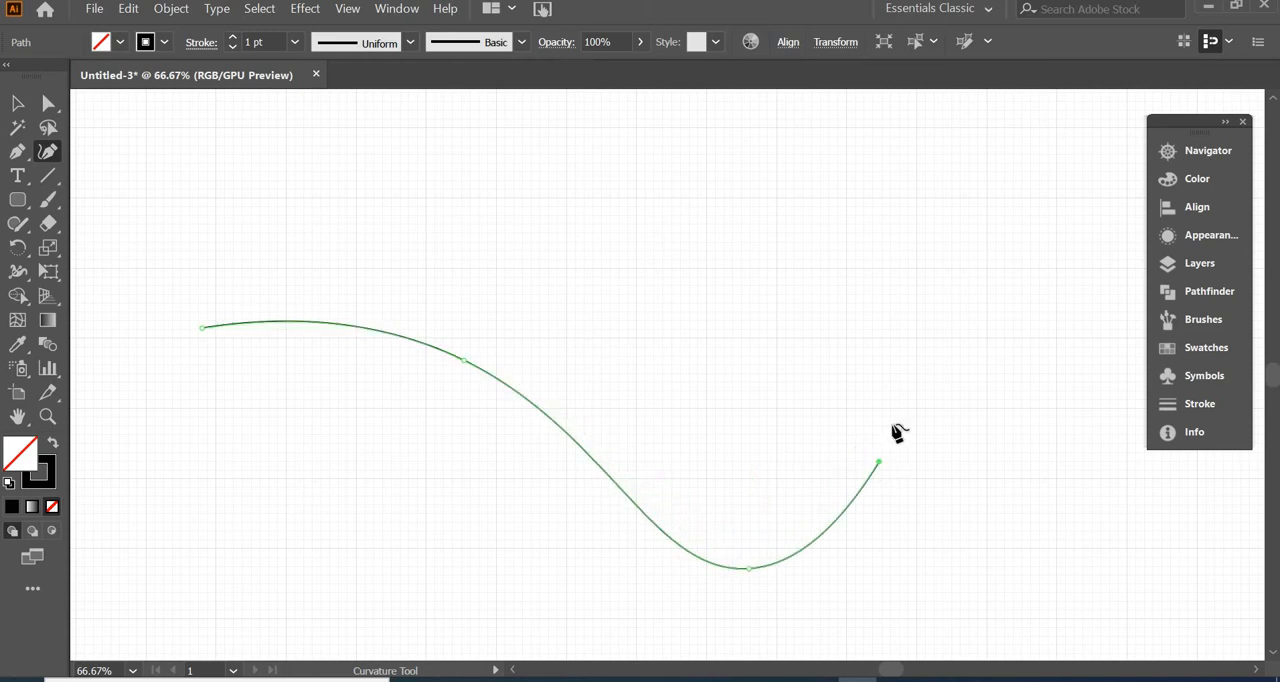
pyautogui.click(850, 287)
pyautogui.click(1067, 226)
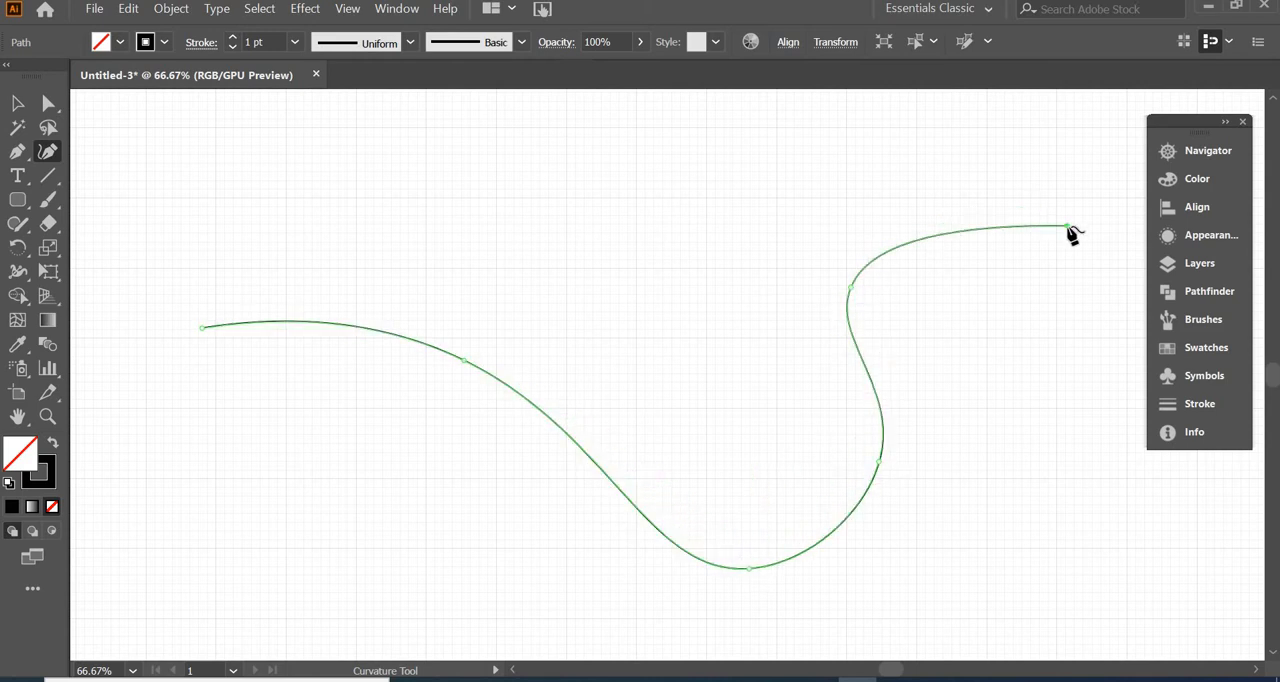
pyautogui.click(1060, 428)
pyautogui.click(951, 567)
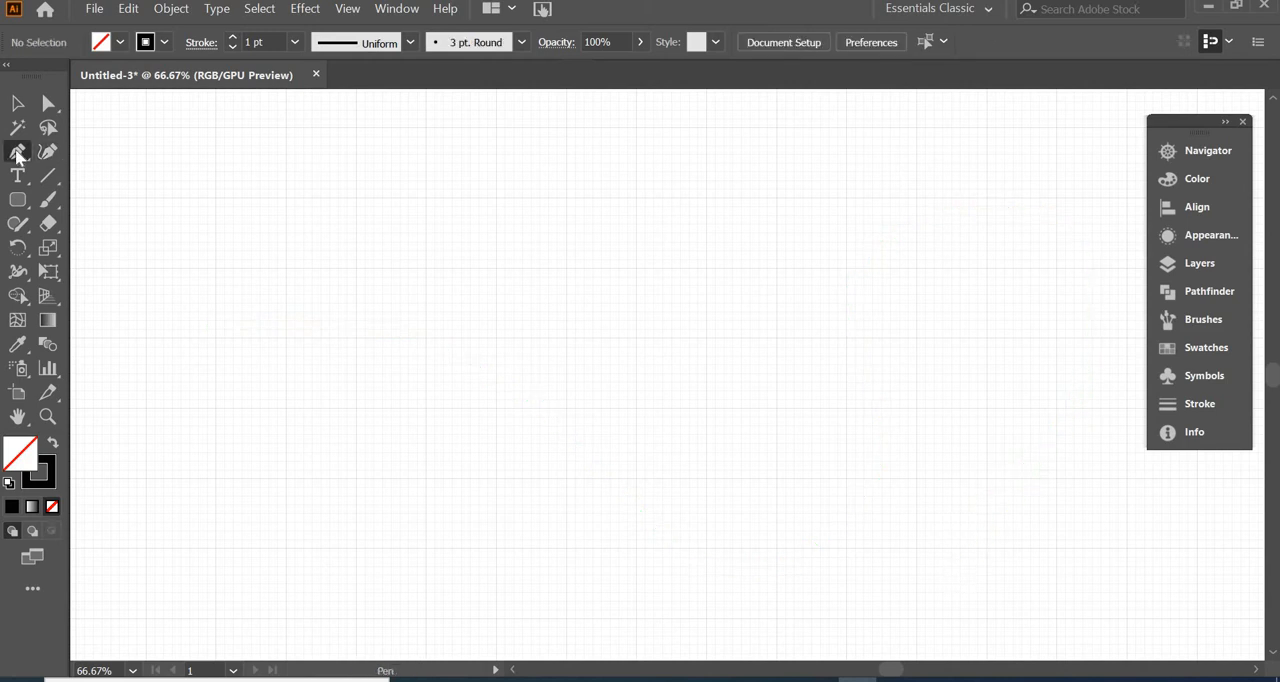
# Draw an open path with the Pen tool, starting with a straight segment and continuing with three smooth curved segments
pyautogui.click(17, 153)
pyautogui.click(100, 152)
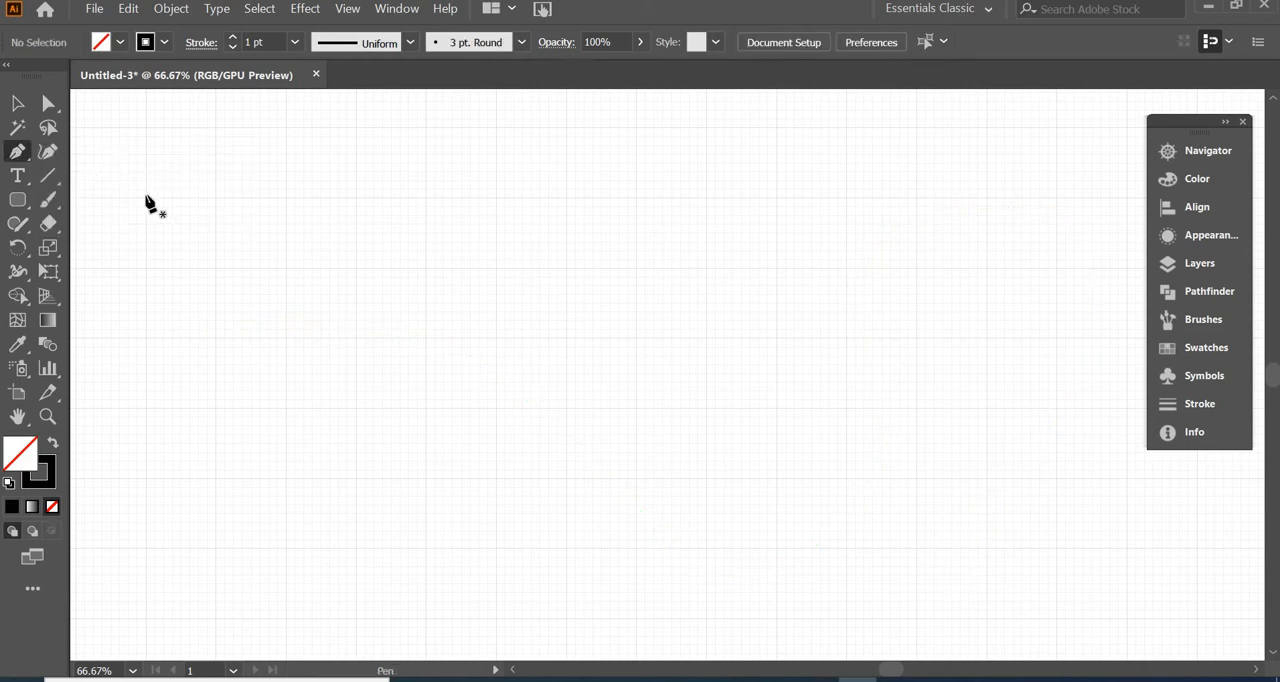
pyautogui.click(177, 296)
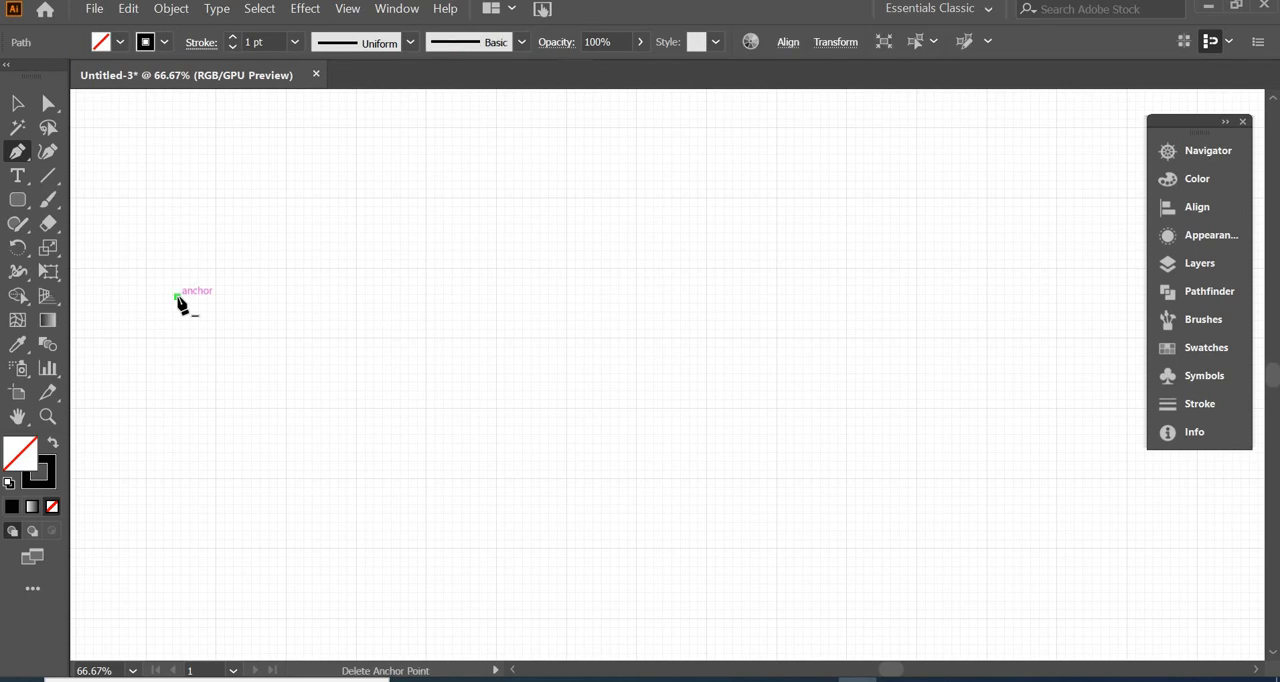
pyautogui.click(378, 291)
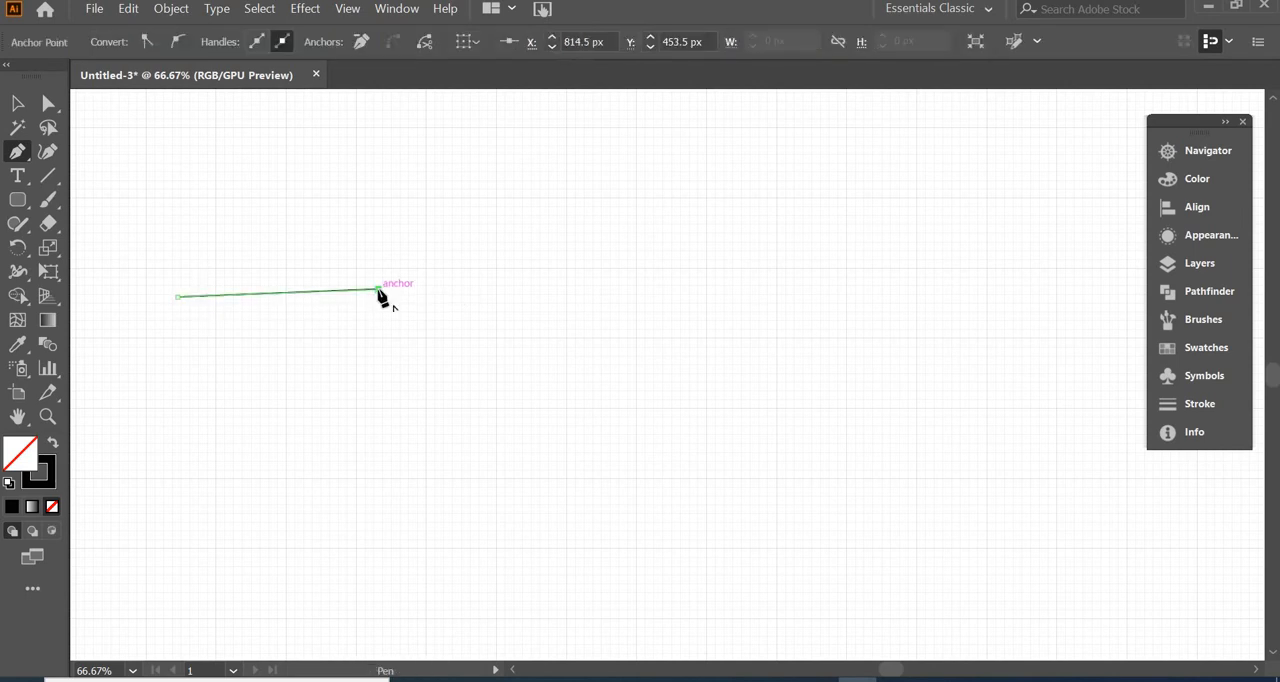
pyautogui.moveTo(426, 363); pyautogui.dragTo(553, 375)
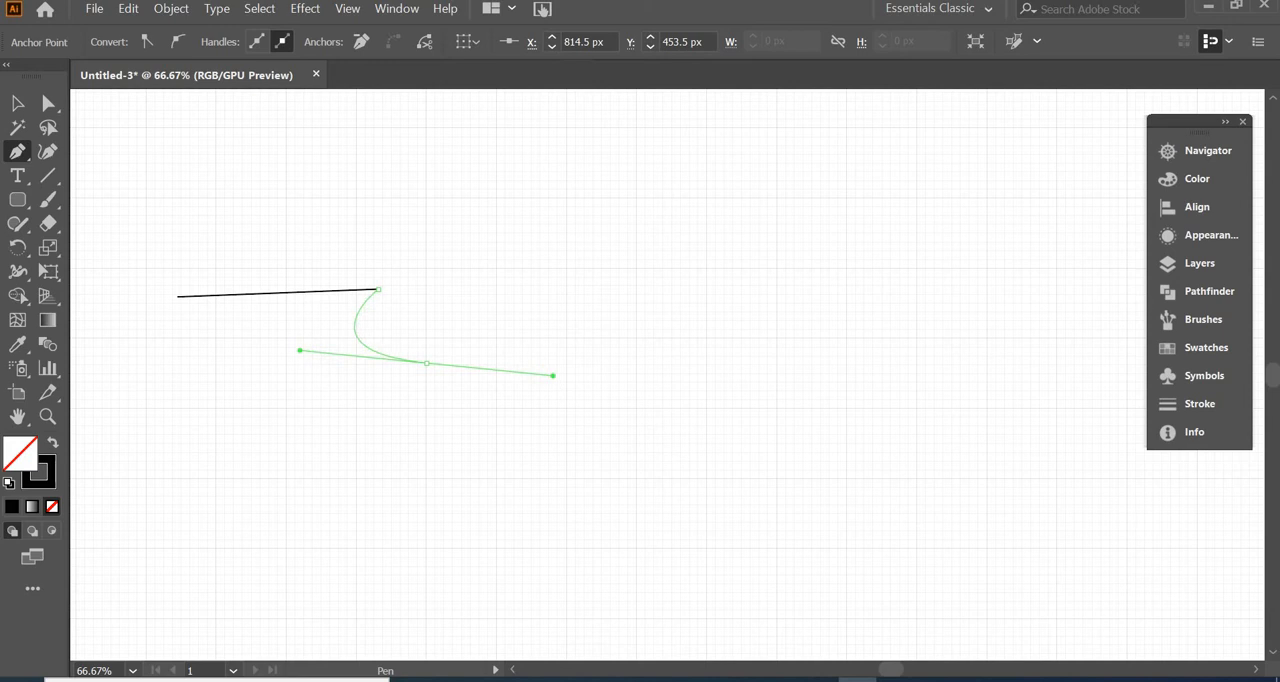
pyautogui.moveTo(603, 276); pyautogui.dragTo(519, 253)
pyautogui.moveTo(670, 152); pyautogui.dragTo(754, 196)
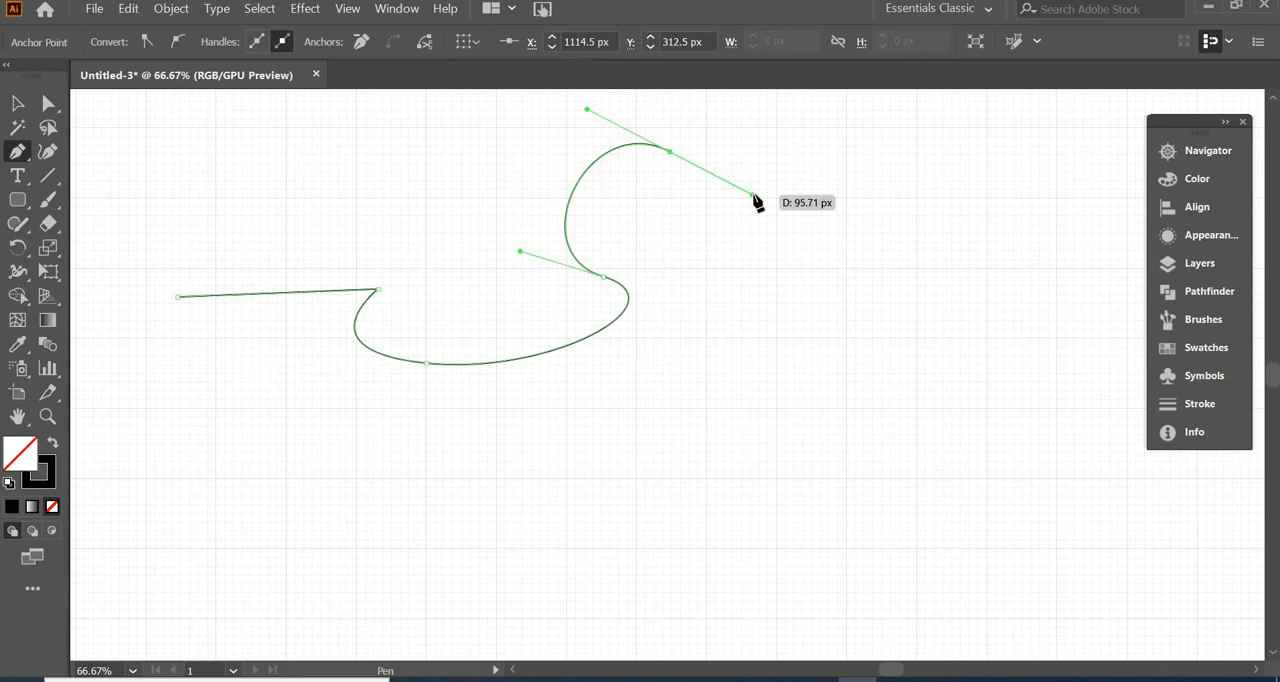
# Undo the path drawn with the Pen tool until the artboard is empty
pyautogui.hotkey('ctrl', 'z')
pyautogui.hotkey('ctrl', 'z')
pyautogui.hotkey('ctrl', 'z')
pyautogui.hotkey('ctrl', 'z')
pyautogui.hotkey('ctrl', 'z')
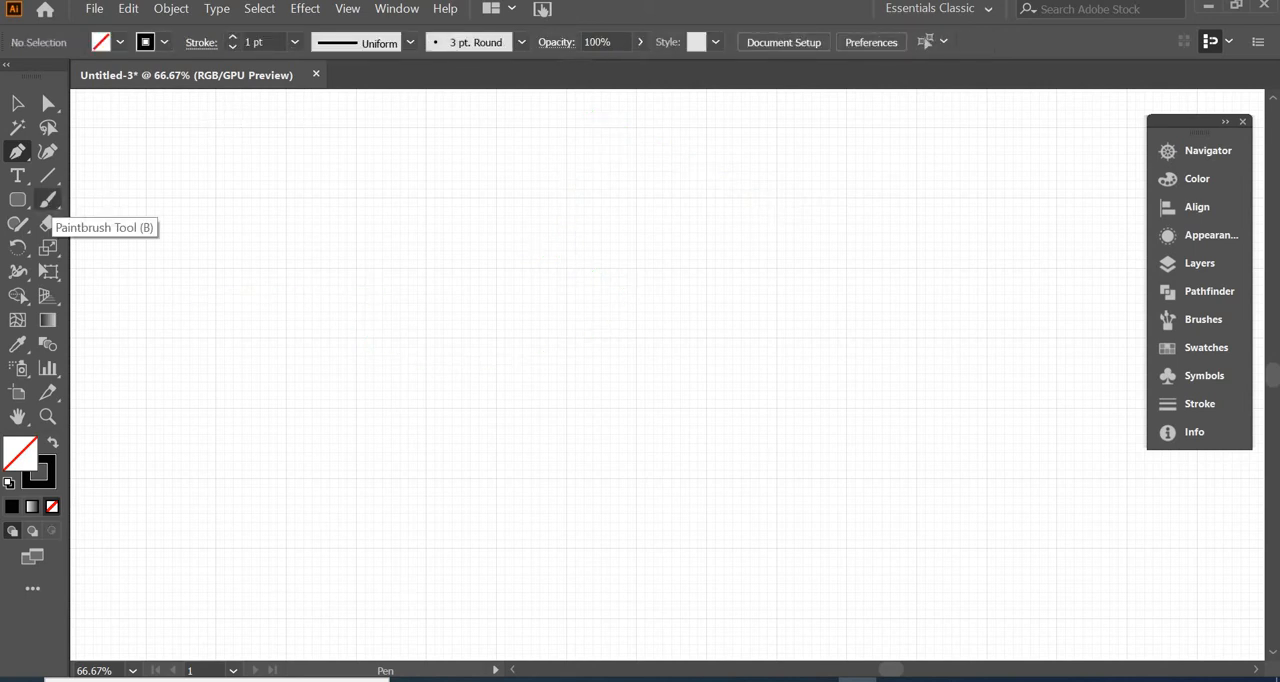
# Set the Paintbrush tool's fidelity to the smoothest setting
pyautogui.doubleClick(50, 205)
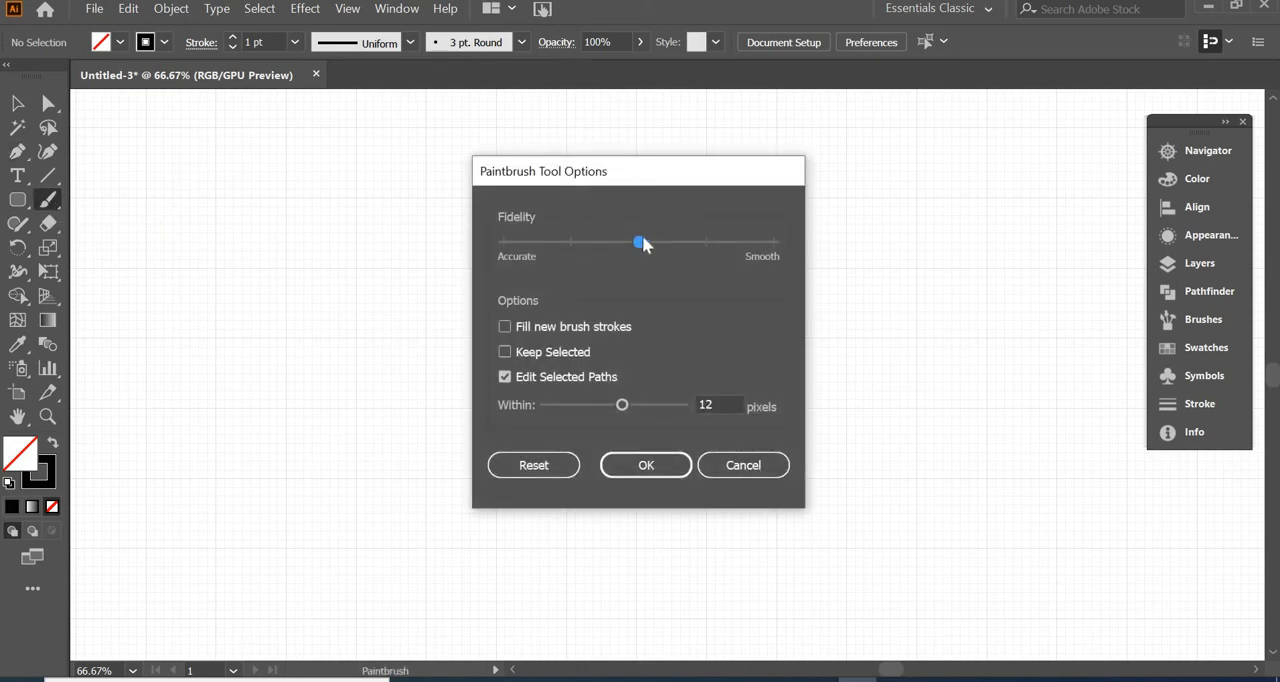
pyautogui.moveTo(640, 240); pyautogui.dragTo(774, 241)
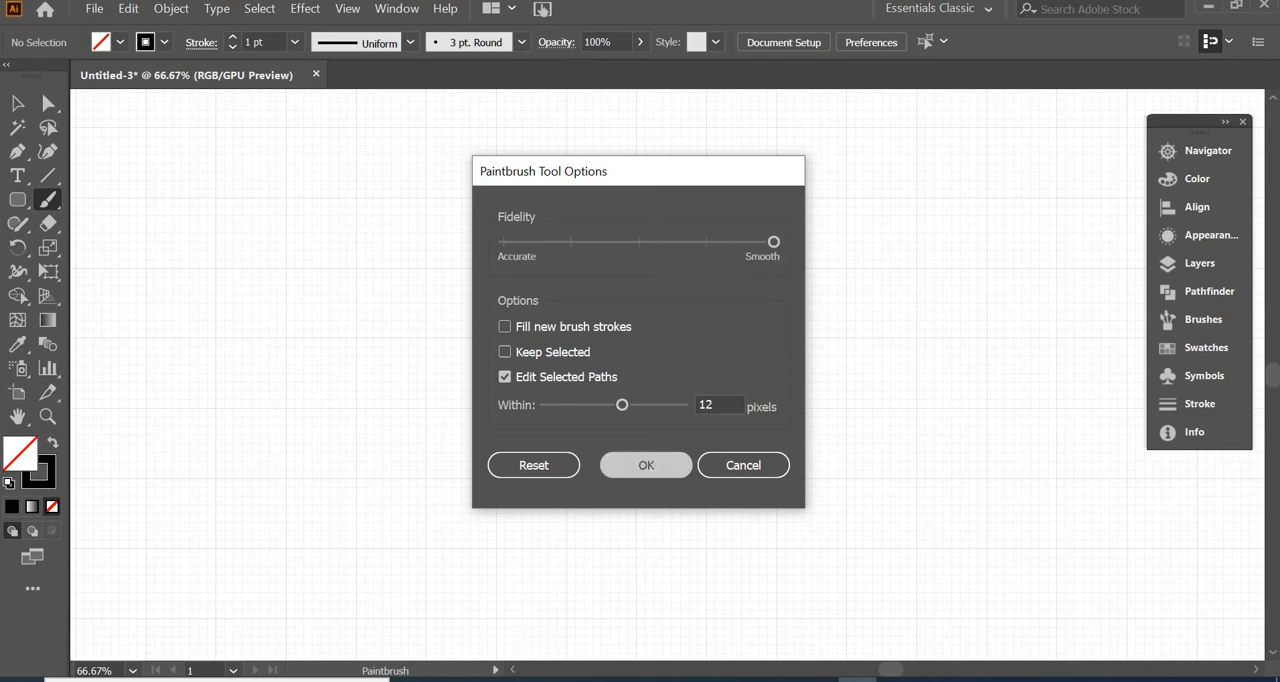
pyautogui.click(646, 465)
# Paint a long curling main stem with the Paintbrush and add three curved branches, two above it and one below
pyautogui.moveTo(209, 505)
pyautogui.mouseDown()
pyautogui.moveTo(429, 346)
pyautogui.moveTo(854, 245)
pyautogui.mouseUp()
pyautogui.moveTo(904, 393)
pyautogui.mouseDown()
pyautogui.moveTo(778, 430)
pyautogui.moveTo(725, 350)
pyautogui.mouseUp()
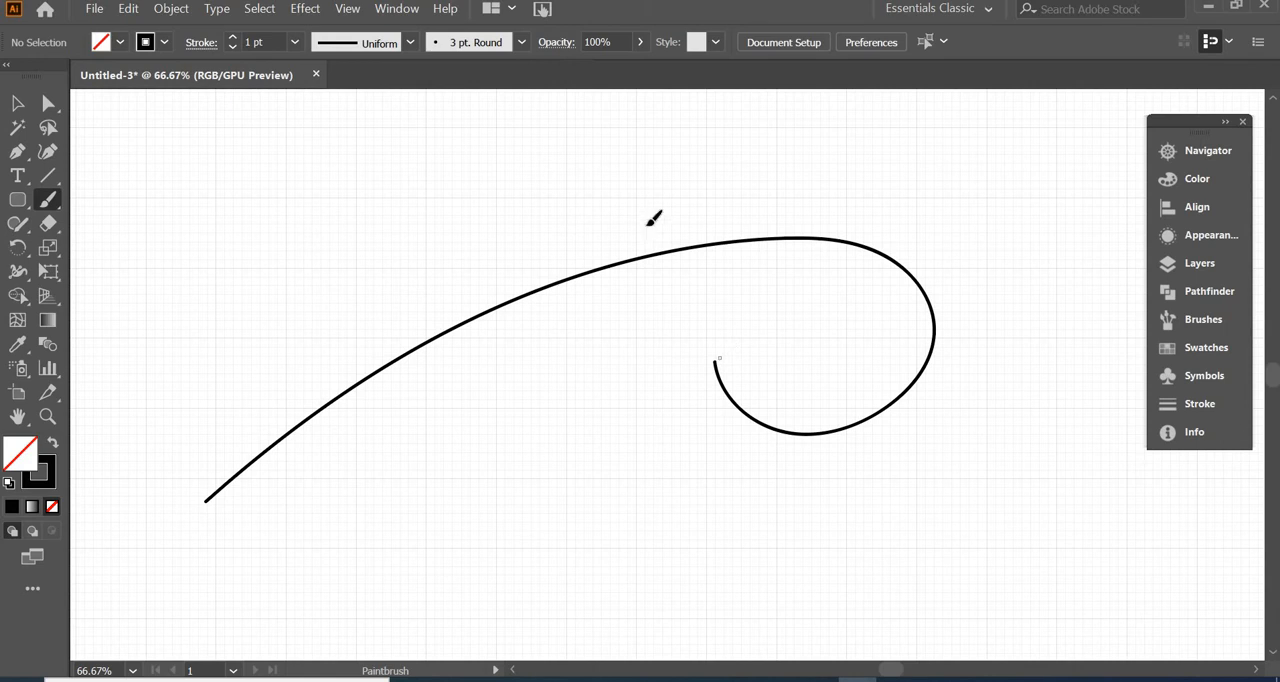
pyautogui.moveTo(600, 258); pyautogui.dragTo(614, 134)
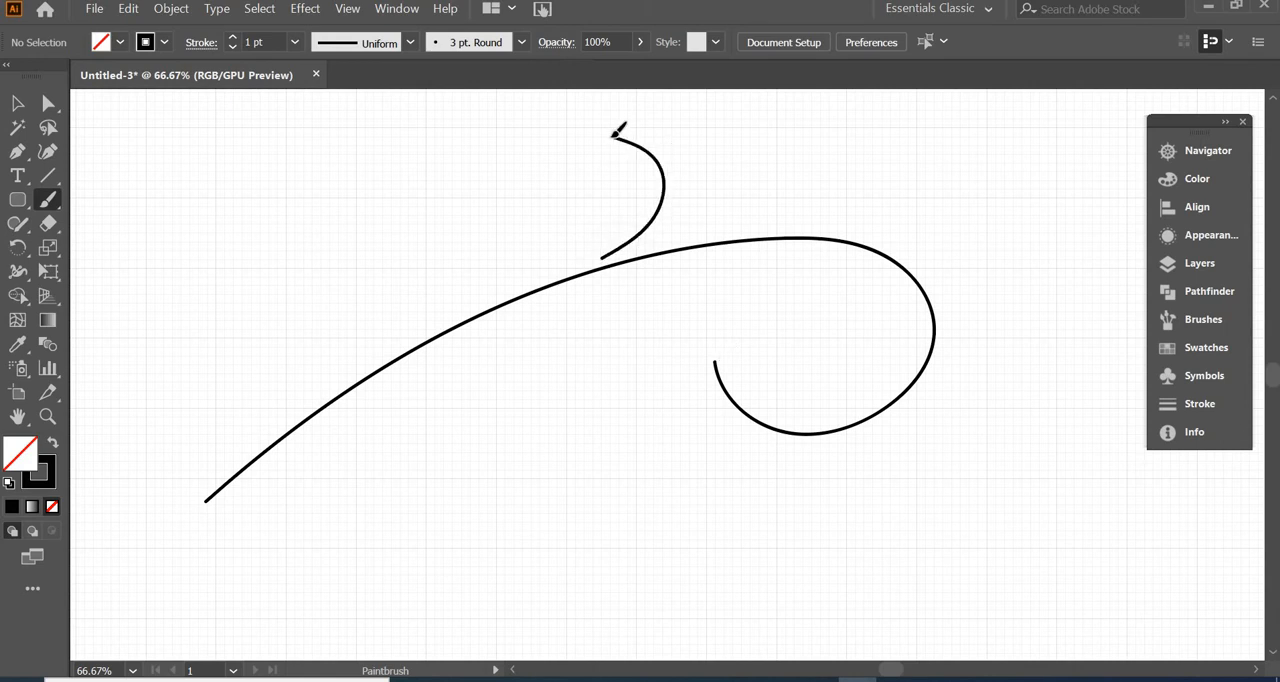
pyautogui.moveTo(387, 370); pyautogui.dragTo(620, 537)
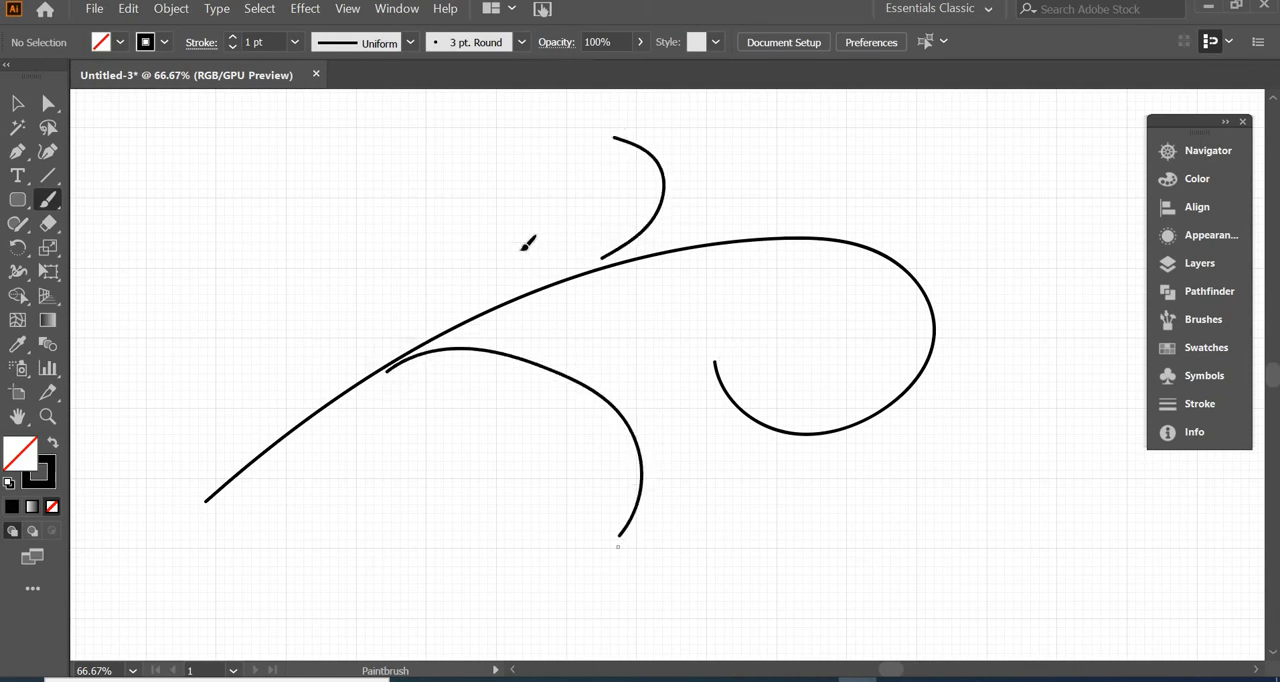
pyautogui.moveTo(490, 302); pyautogui.dragTo(400, 184)
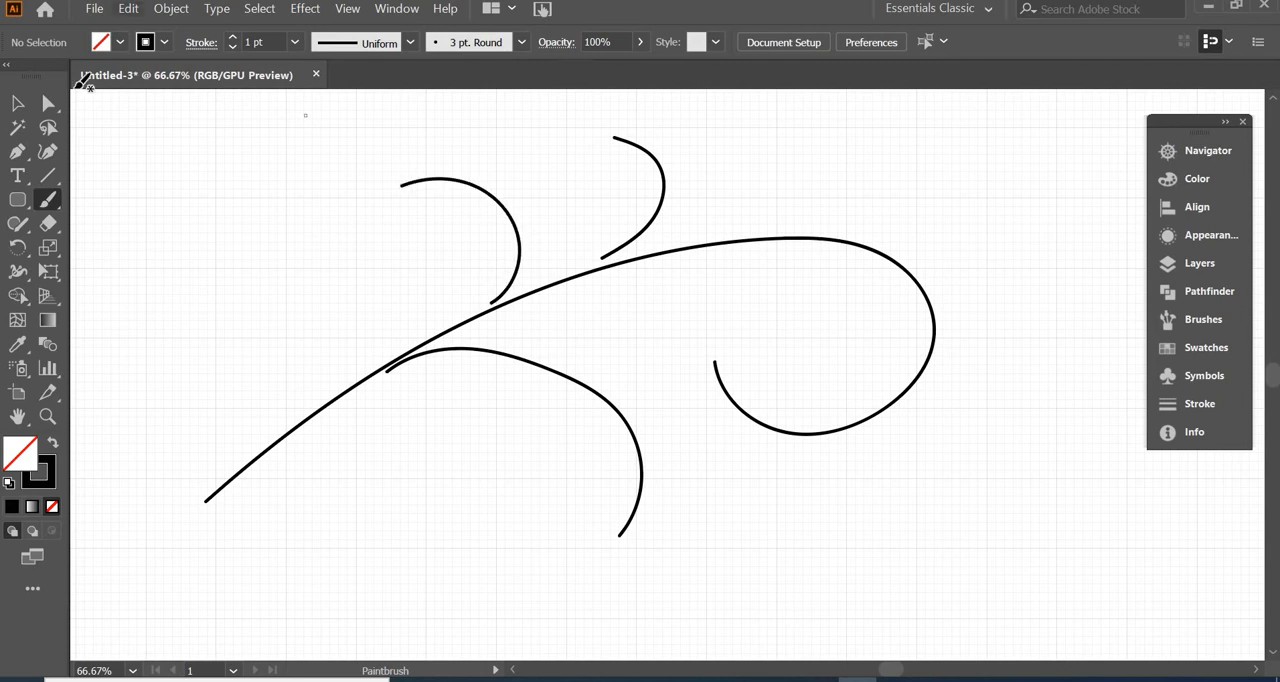
# Move the three curved branches so that their ends touch the main stem
pyautogui.click(17, 103)
pyautogui.moveTo(523, 252); pyautogui.dragTo(518, 262)
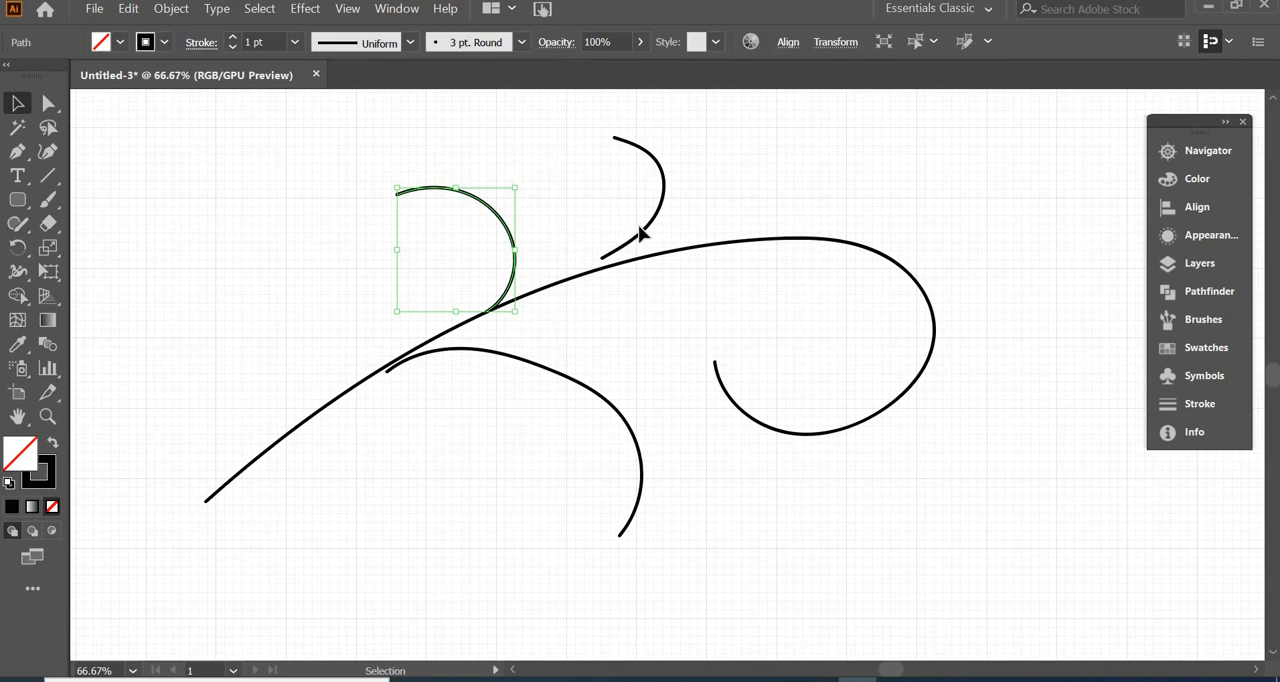
pyautogui.moveTo(645, 235); pyautogui.dragTo(651, 251)
pyautogui.click(523, 391)
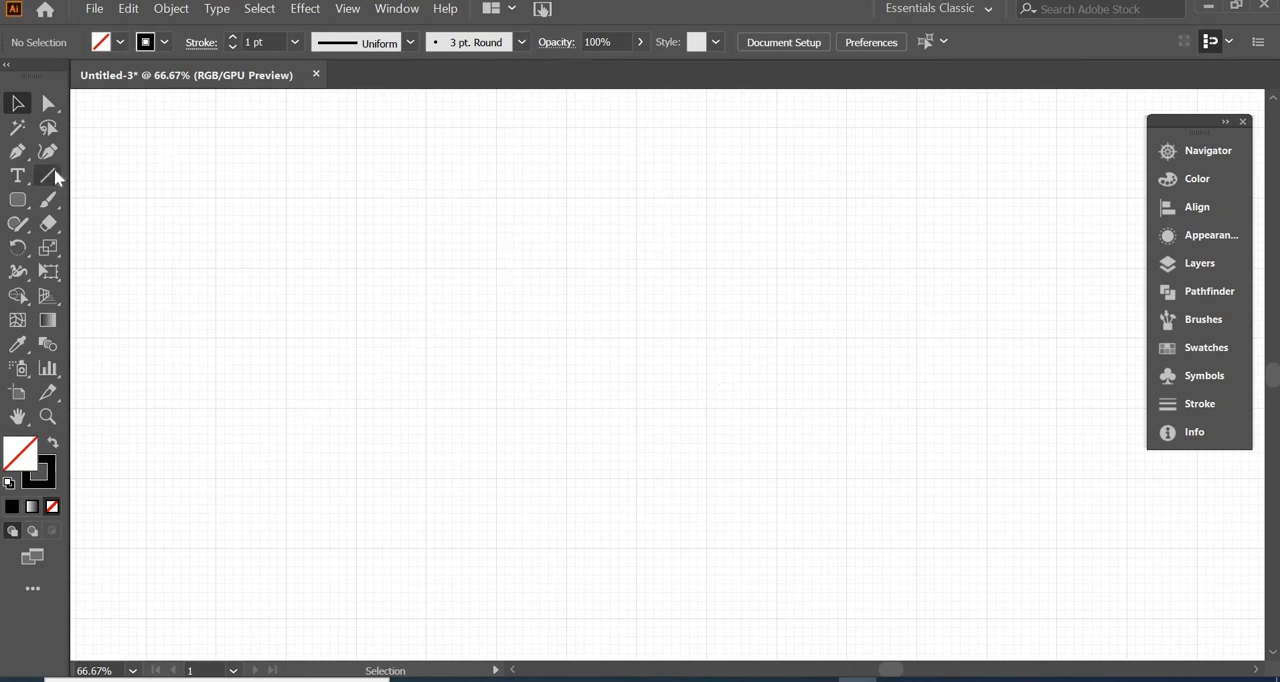
# Draw eight spirals of varied sizes and directions across the artboard with the Spiral tool, and delete them all
pyautogui.click(50, 178)
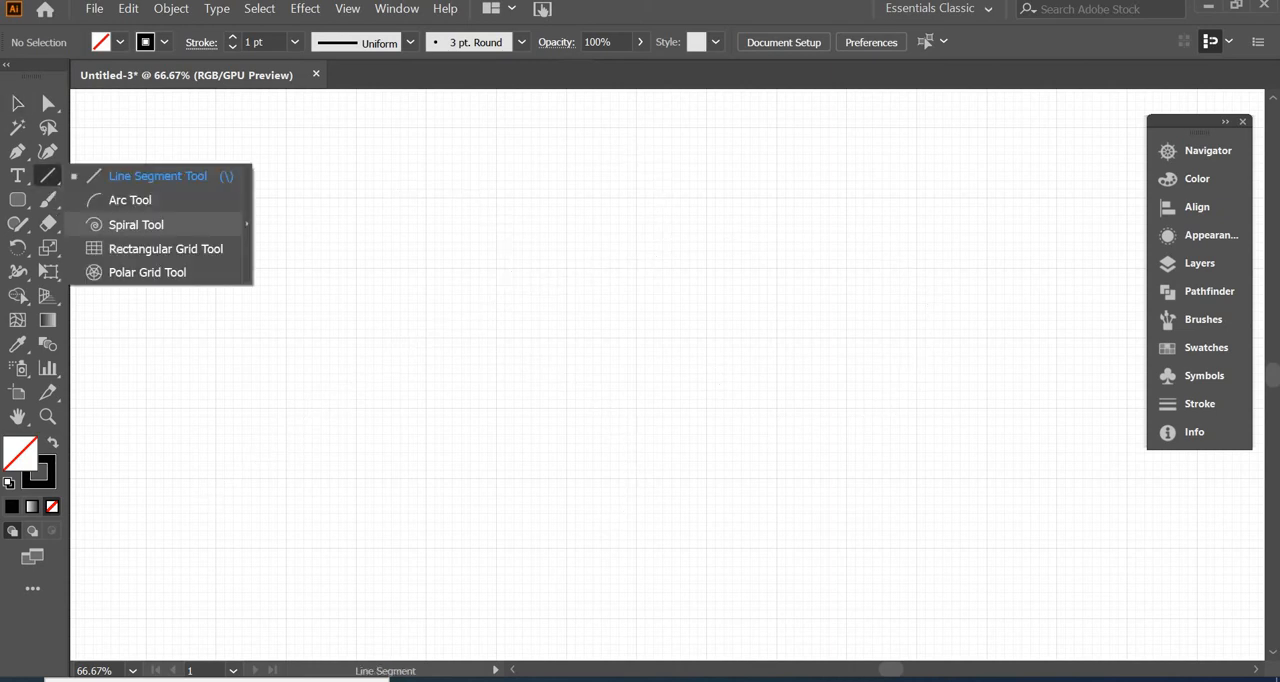
pyautogui.click(137, 224)
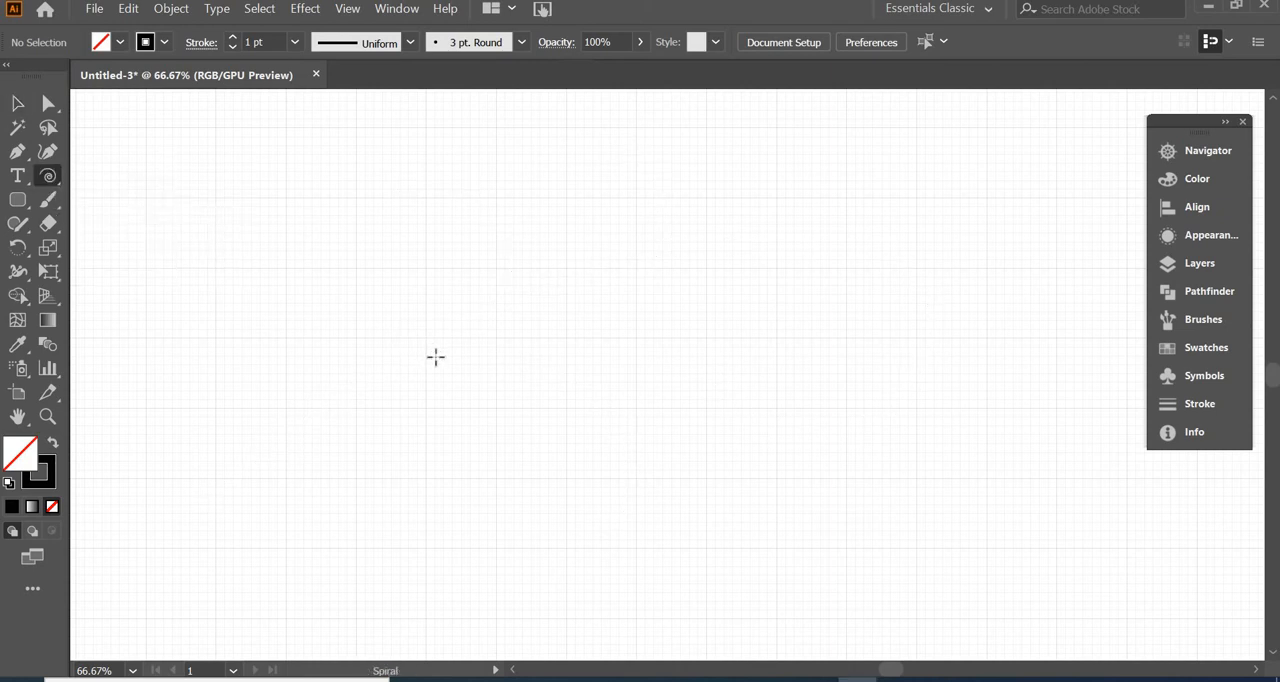
pyautogui.moveTo(433, 355); pyautogui.dragTo(433, 417)
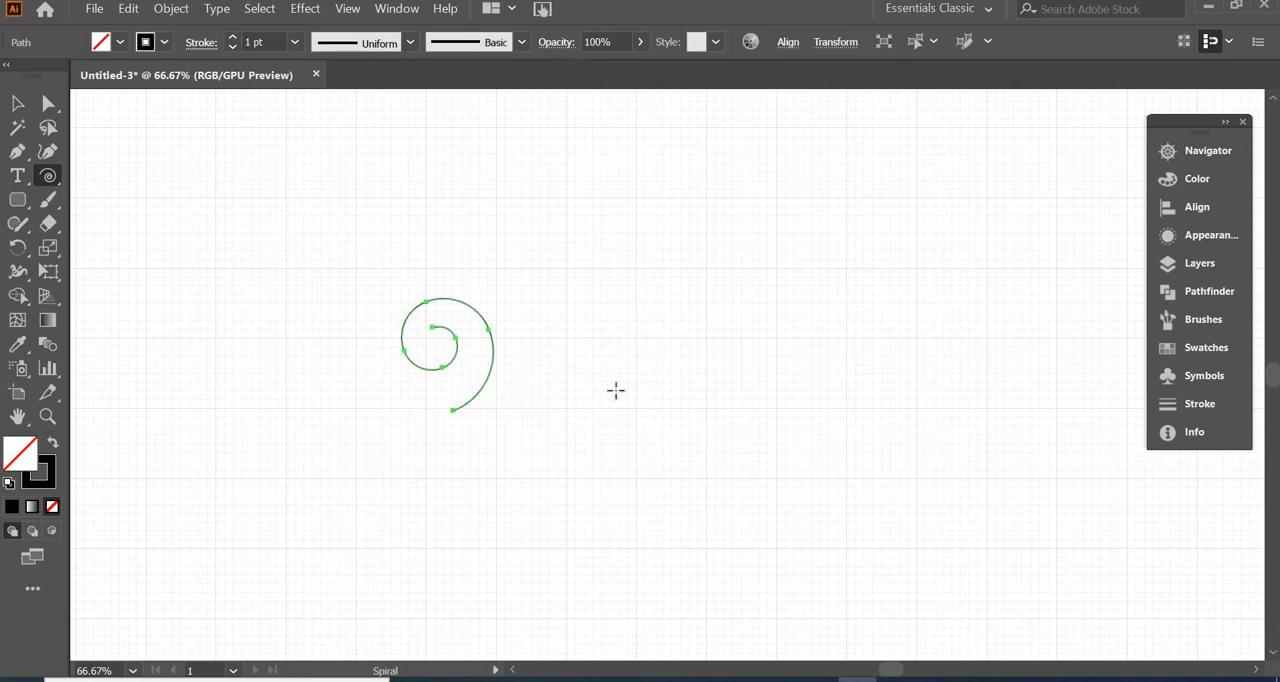
pyautogui.moveTo(614, 389); pyautogui.dragTo(590, 279)
pyautogui.moveTo(818, 375); pyautogui.dragTo(960, 297)
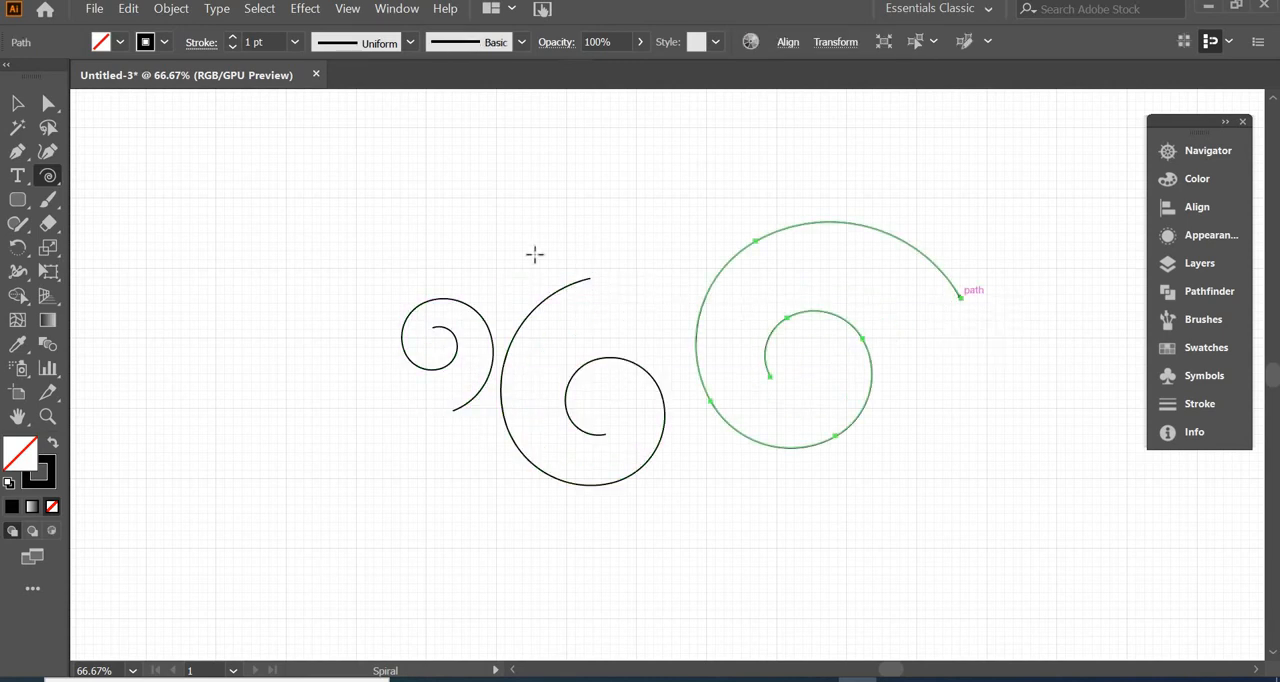
pyautogui.moveTo(276, 340); pyautogui.dragTo(270, 460)
pyautogui.moveTo(393, 533); pyautogui.dragTo(442, 582)
pyautogui.moveTo(635, 597); pyautogui.dragTo(753, 560)
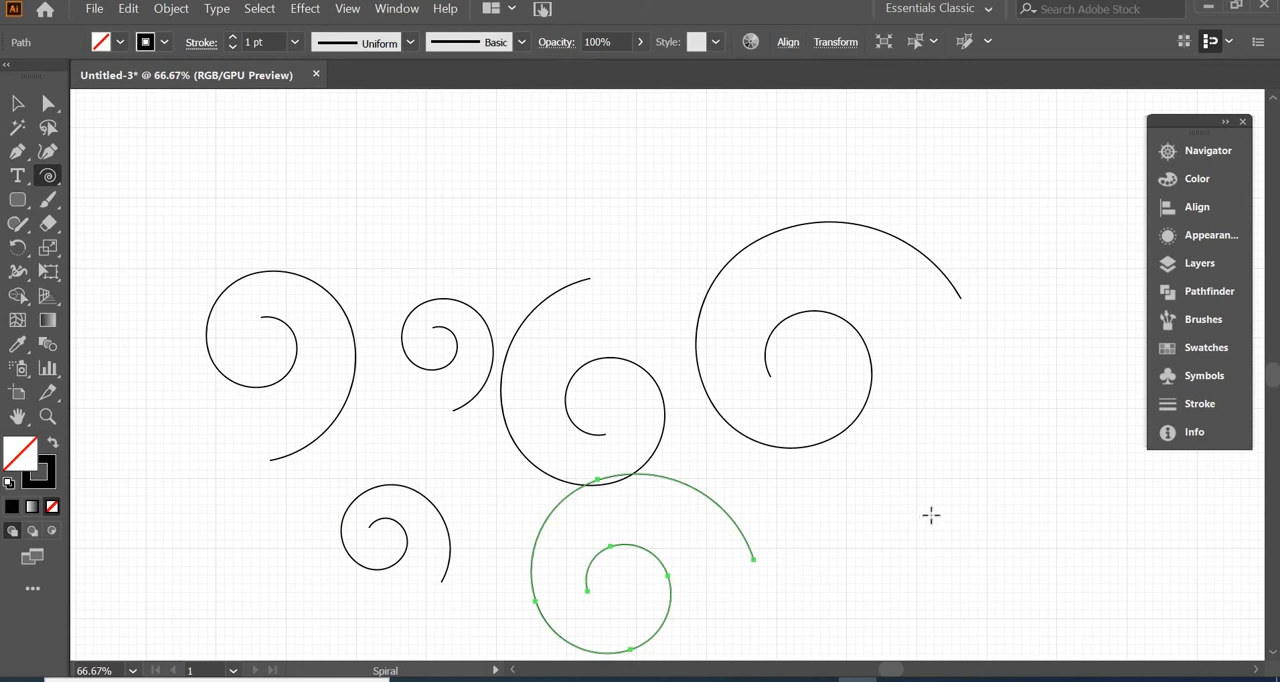
pyautogui.moveTo(932, 516); pyautogui.dragTo(900, 460)
pyautogui.moveTo(1001, 330); pyautogui.dragTo(981, 343)
pyautogui.hotkey('ctrl', 'a')
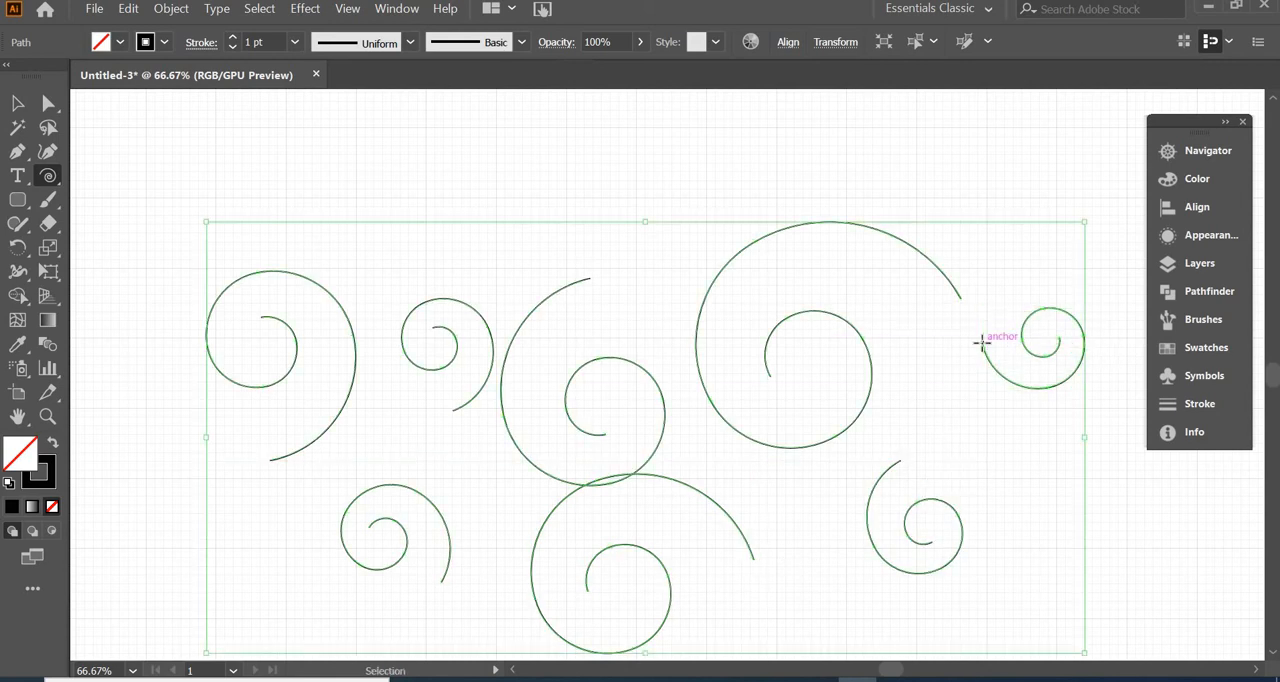
pyautogui.press('Delete')
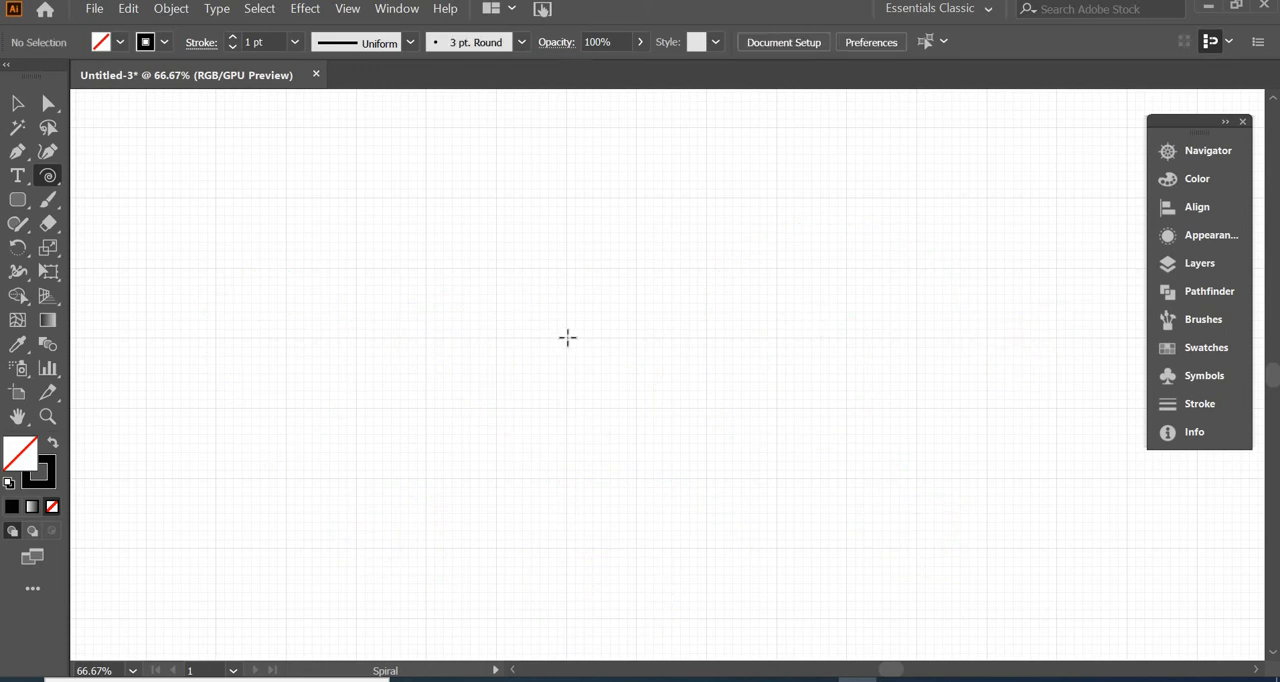
# Draw a large spiral near the middle of the artboard, adding winding segments to its inner end while drawing
pyautogui.moveTo(565, 337); pyautogui.dragTo(707, 338)
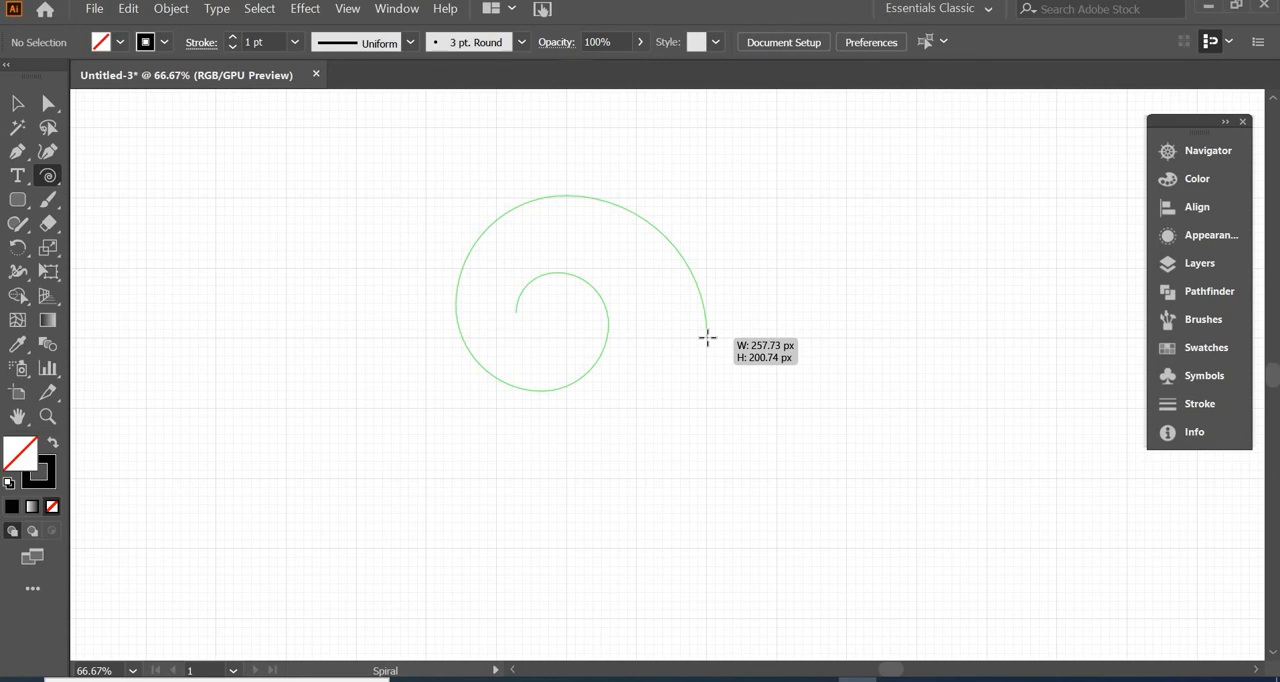
pyautogui.moveTo(707, 337); pyautogui.dragTo(708, 337)
pyautogui.press('Up')
pyautogui.press('Up')
pyautogui.press('Up')
pyautogui.press('Up')
pyautogui.press('Up')
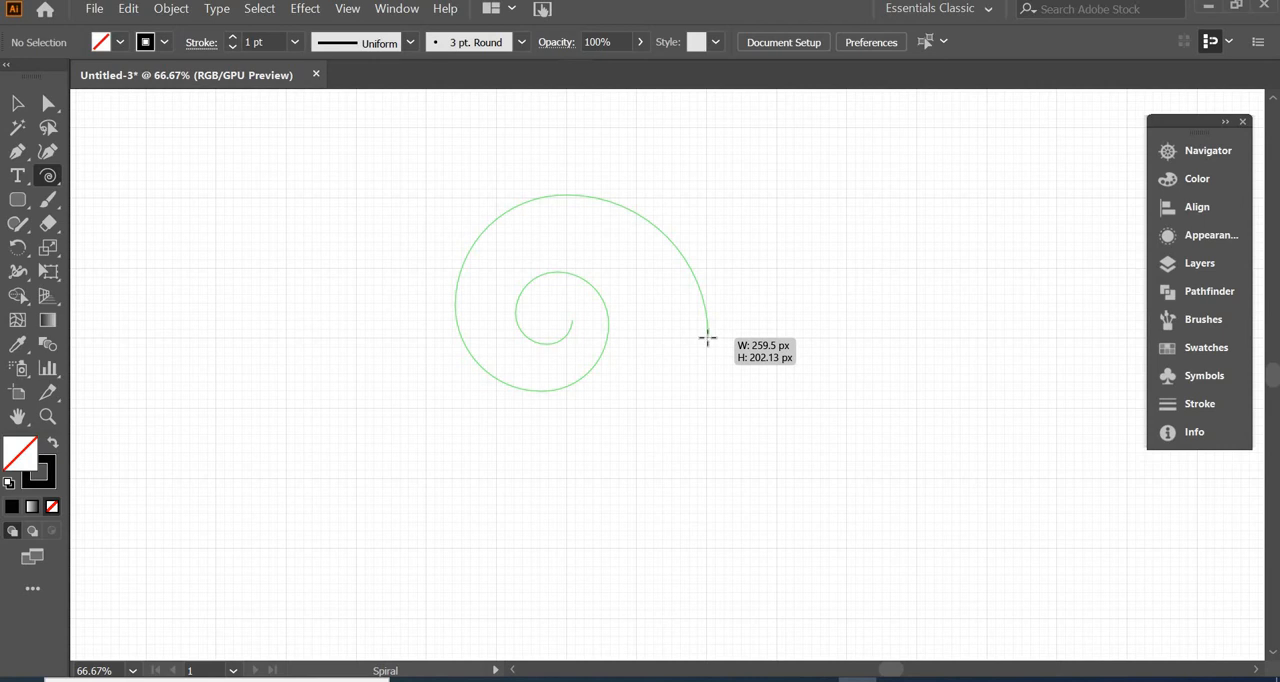
pyautogui.moveTo(707, 338)
pyautogui.mouseDown()
pyautogui.moveTo(686, 340)
pyautogui.moveTo(746, 340)
pyautogui.moveTo(690, 350)
pyautogui.mouseUp()
# Draw a smaller spiral to the right of the large one and delete both spirals
pyautogui.moveTo(930, 330); pyautogui.dragTo(914, 408)
pyautogui.hotkey('ctrl', 'a')
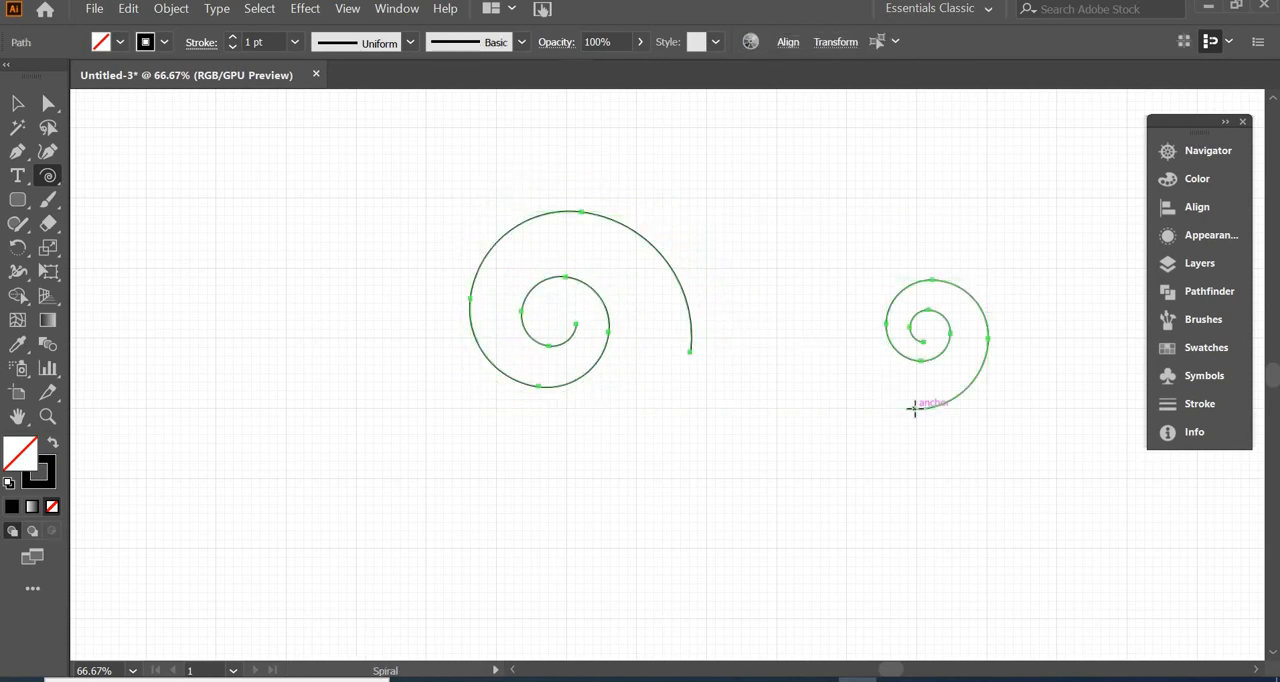
pyautogui.press('Delete')
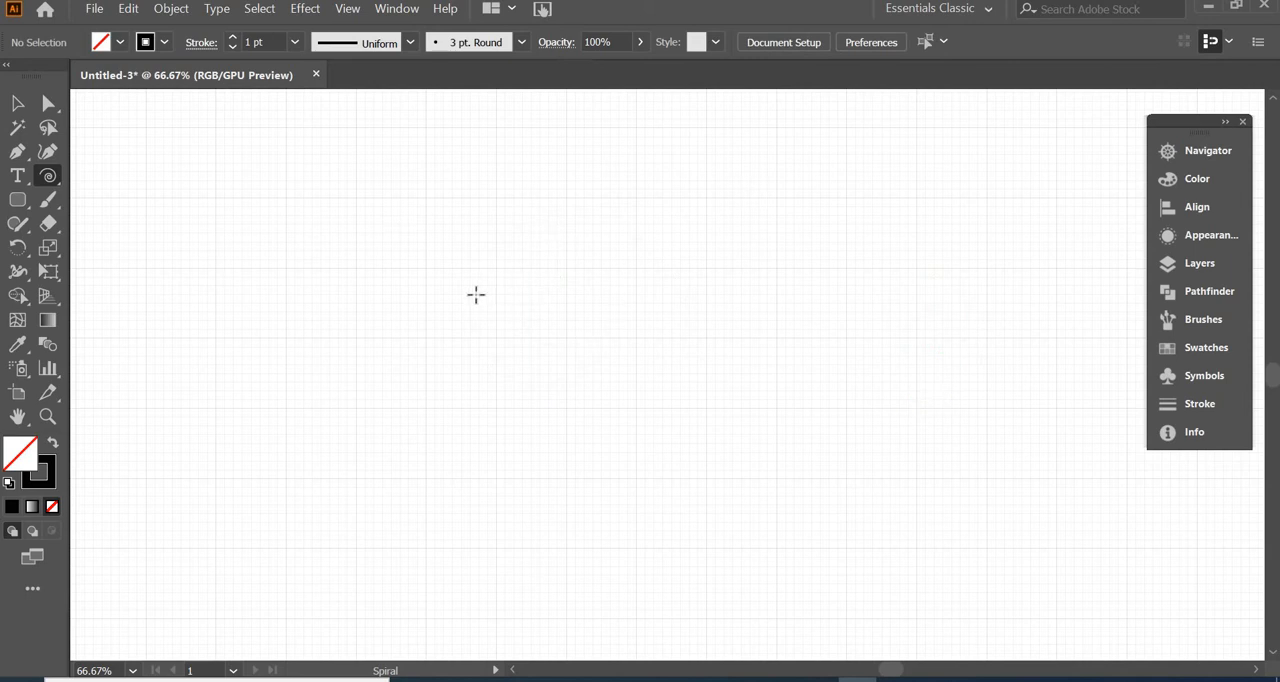
# Draw two matching spirals side by side near the middle of the artboard, each about 103 by 129 px
pyautogui.hotkey('ctrl', '1')
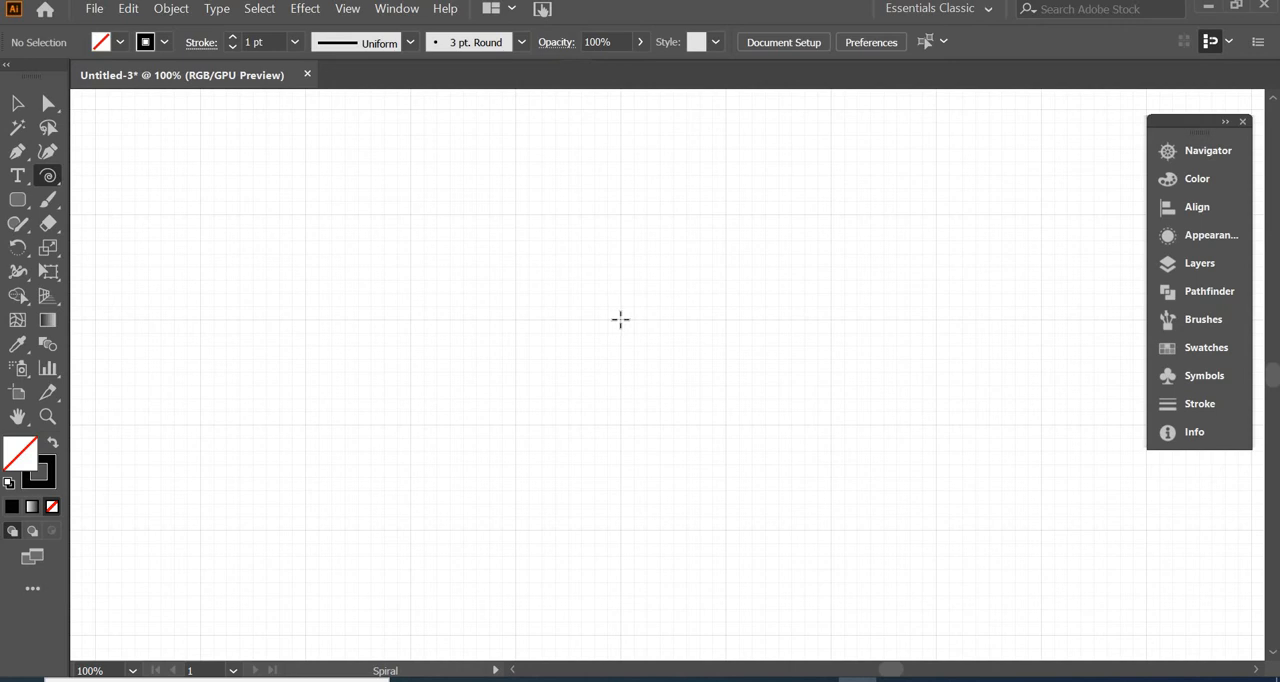
pyautogui.moveTo(620, 320); pyautogui.dragTo(621, 425)
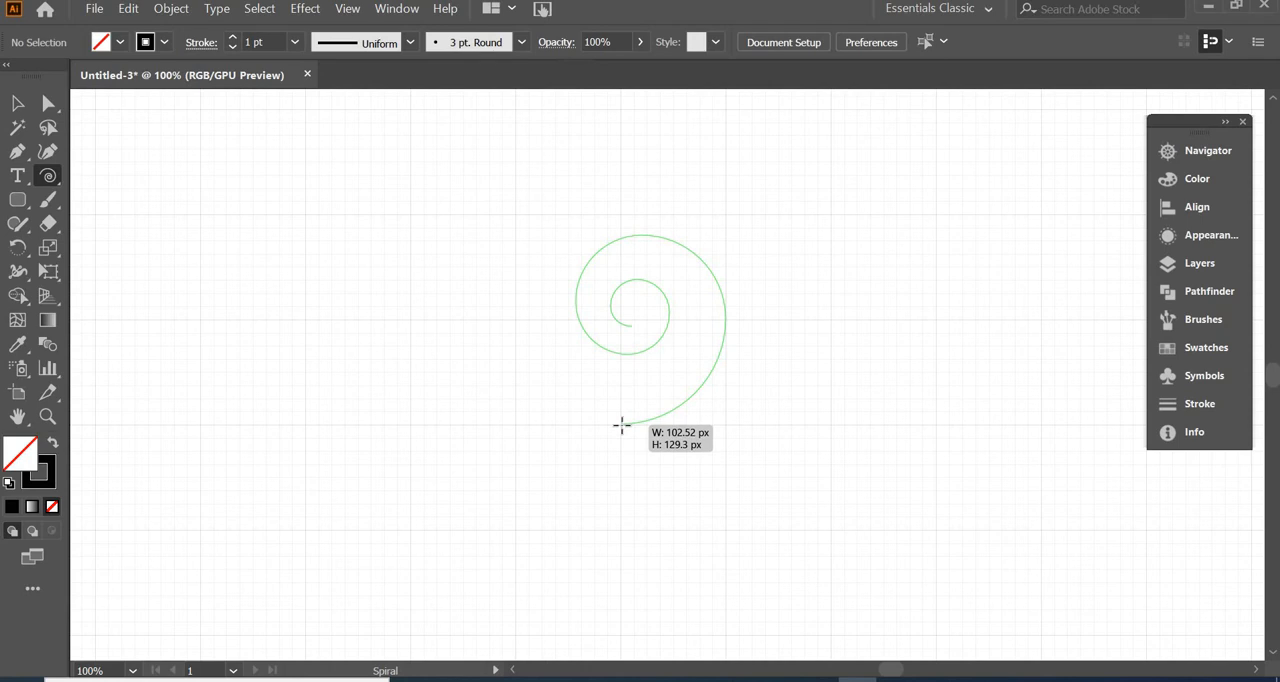
pyautogui.moveTo(621, 425); pyautogui.dragTo(621, 425)
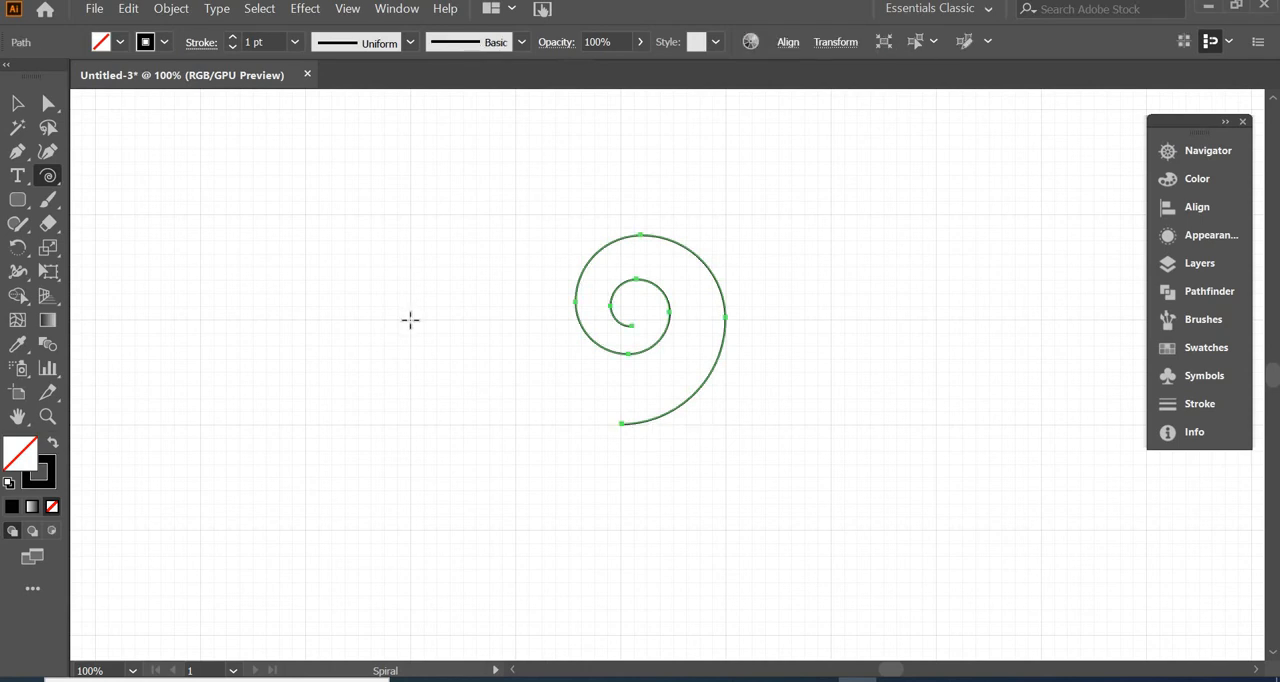
pyautogui.moveTo(410, 320); pyautogui.dragTo(411, 423)
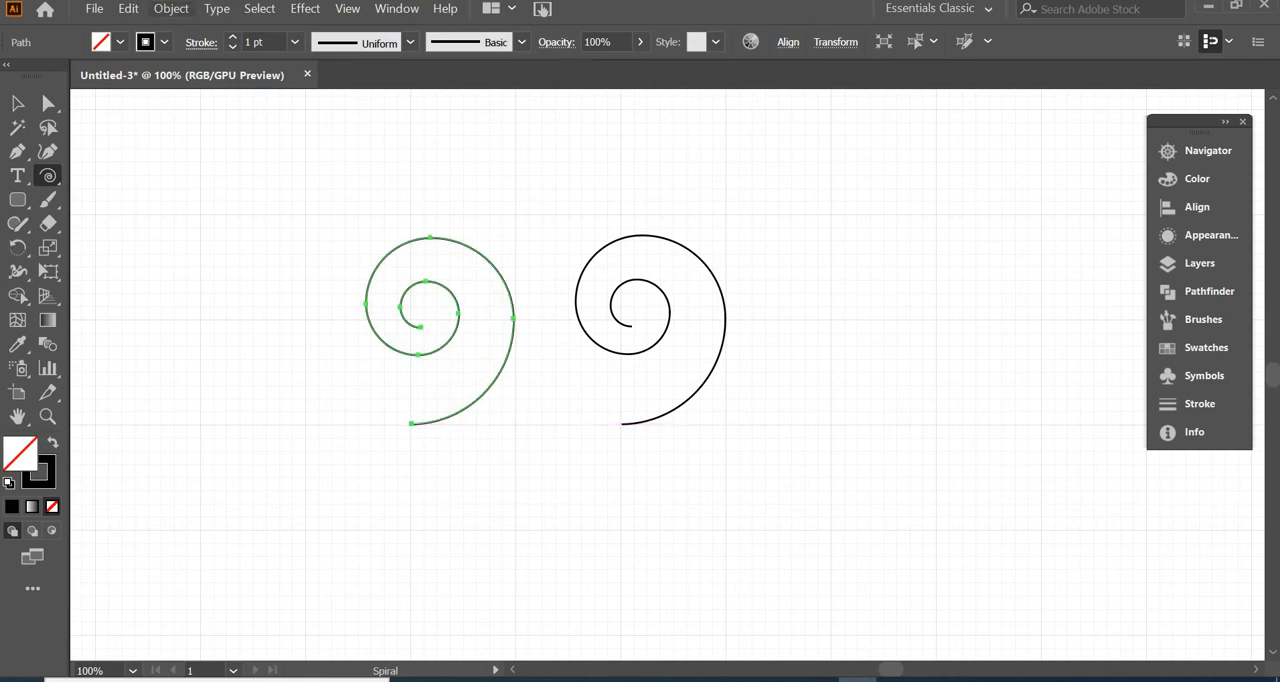
# Reflect the left spiral across the vertical axis so that it mirrors the right one
pyautogui.click(170, 9)
pyautogui.moveTo(295, 12)
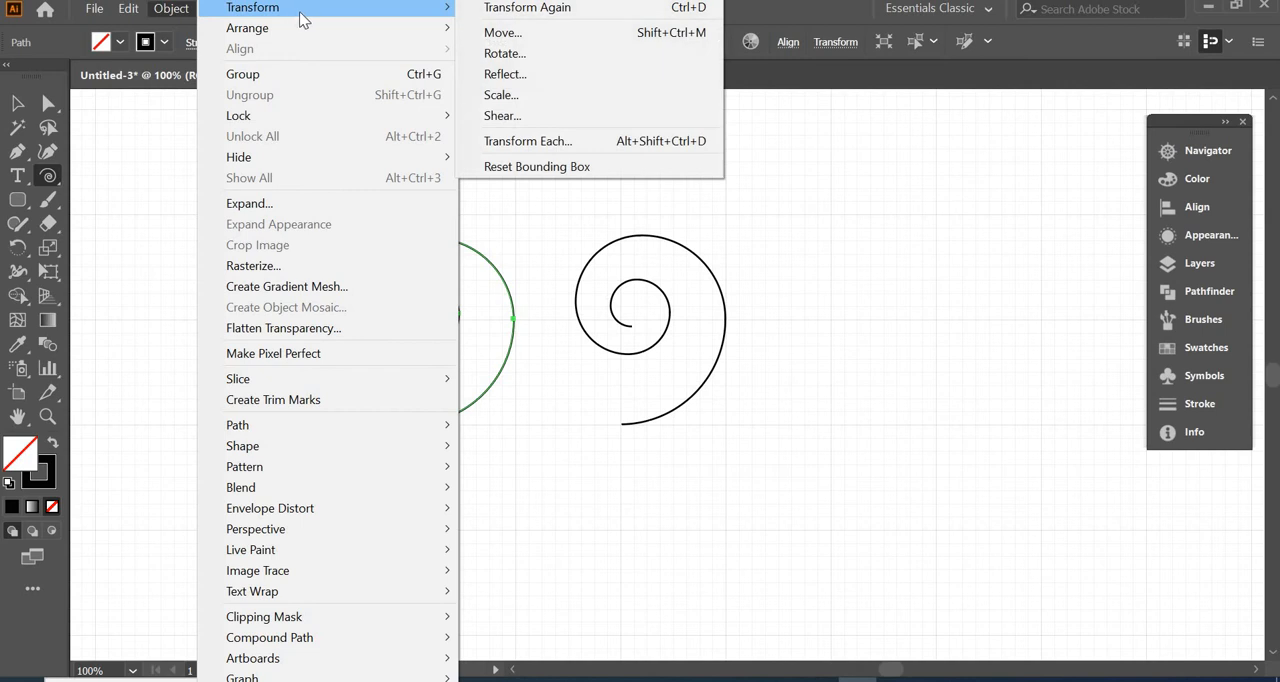
pyautogui.click(540, 77)
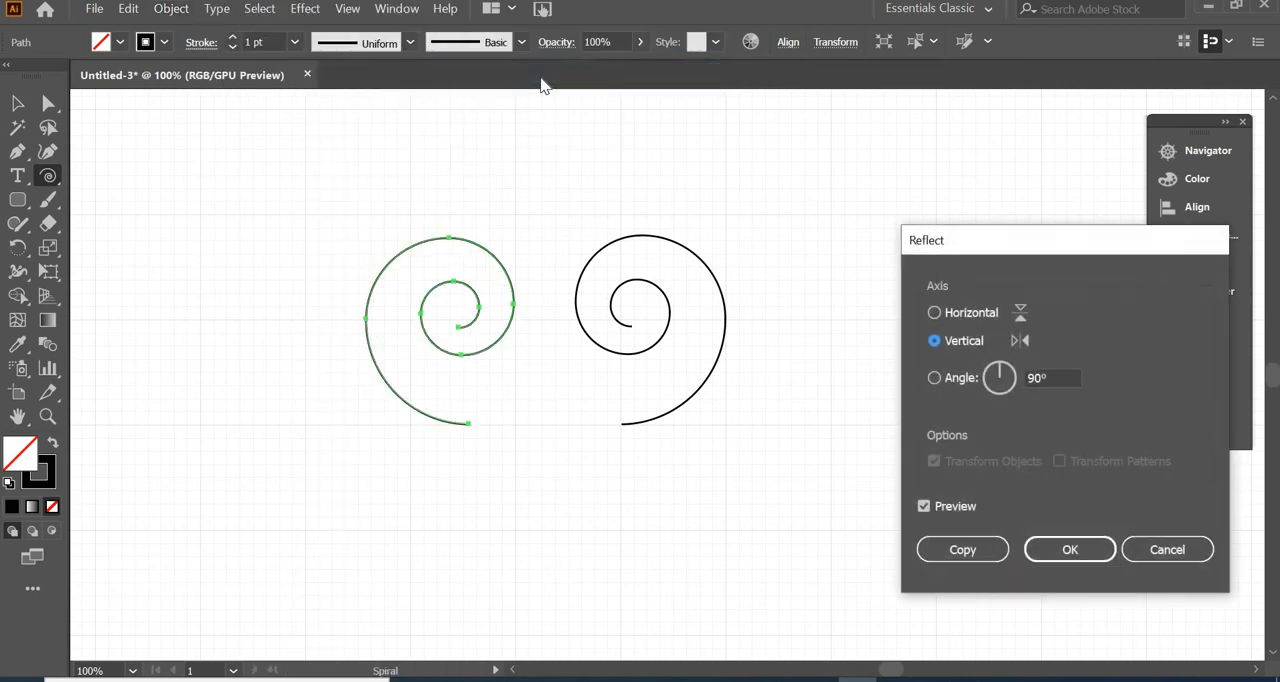
pyautogui.click(1071, 552)
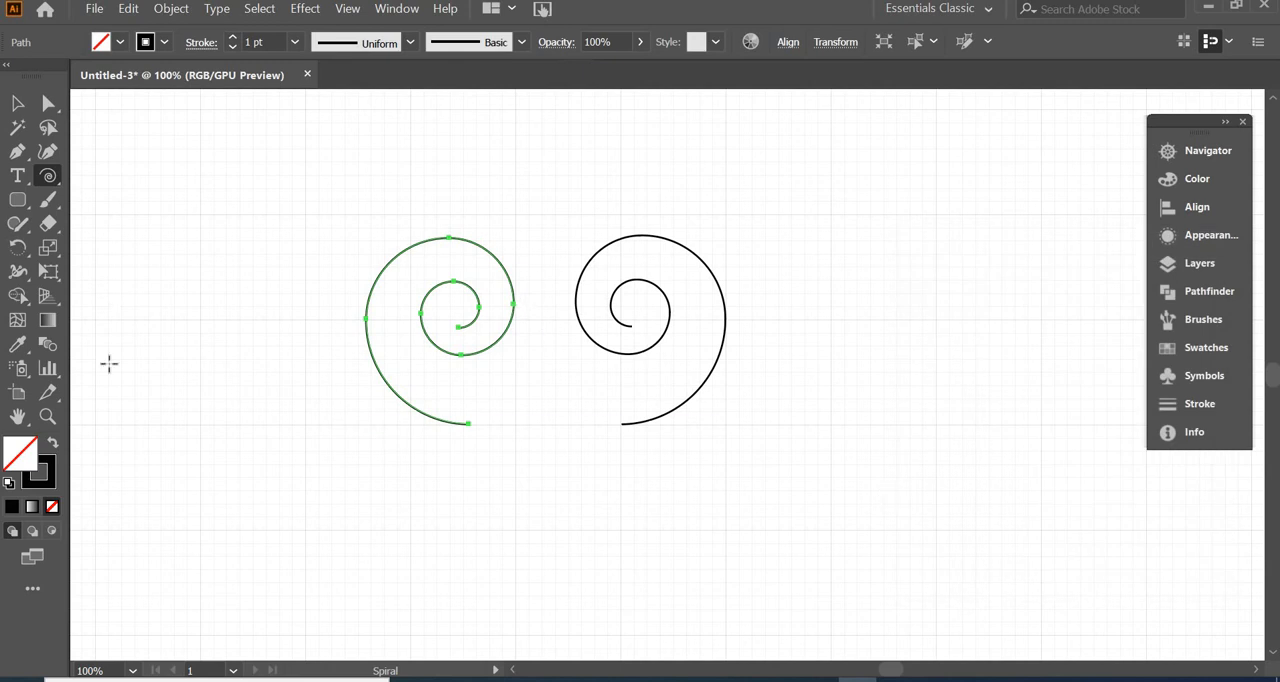
# Join the outer end points of the two spirals with a straight segment to form one scroll
pyautogui.press('a')
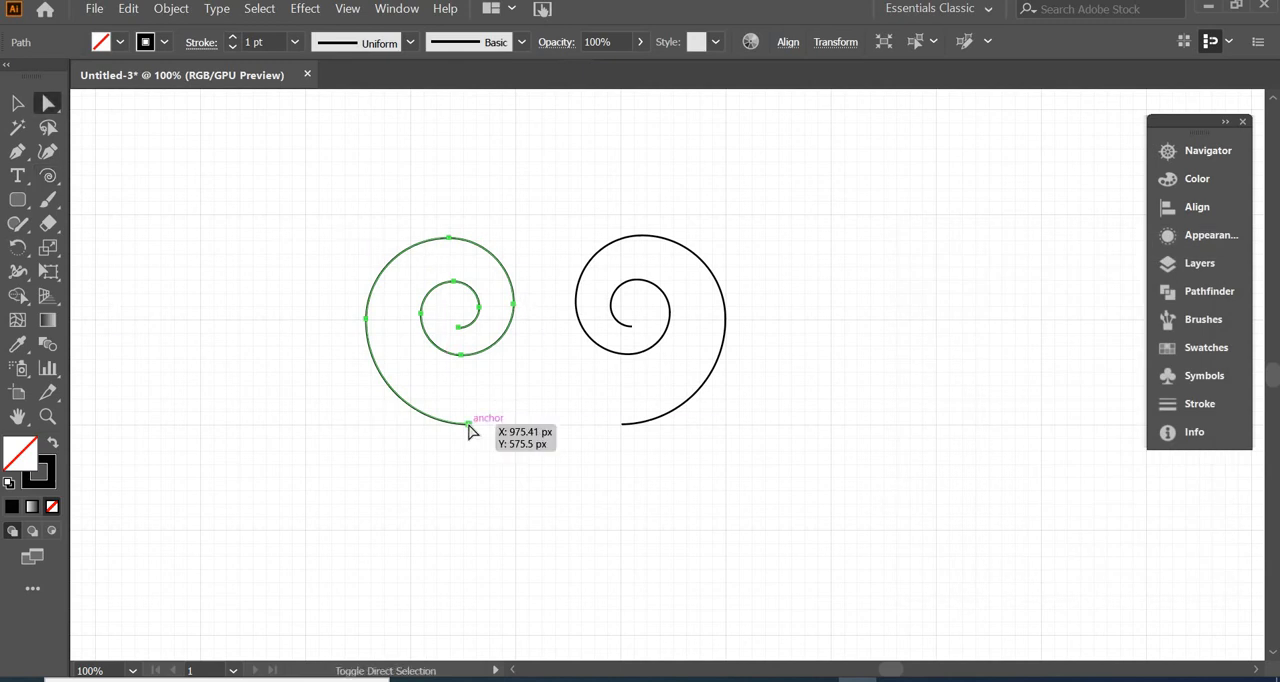
pyautogui.click(468, 424)
pyautogui.click(508, 471)
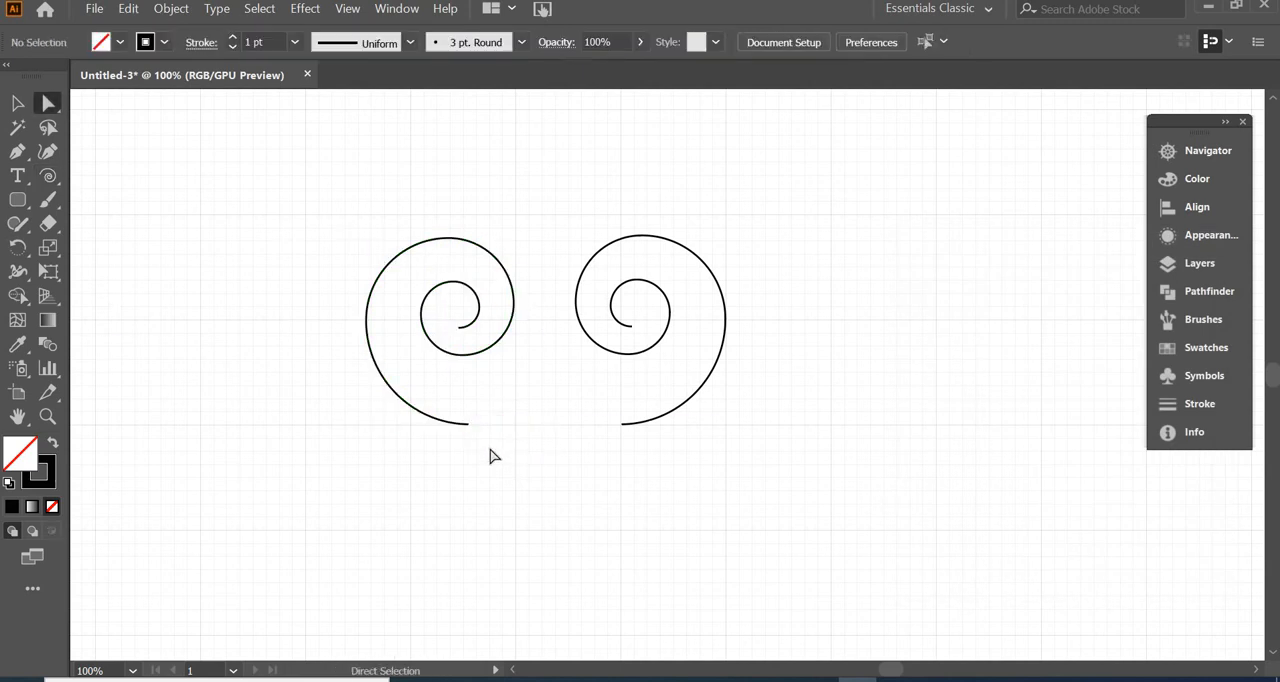
pyautogui.click(466, 424)
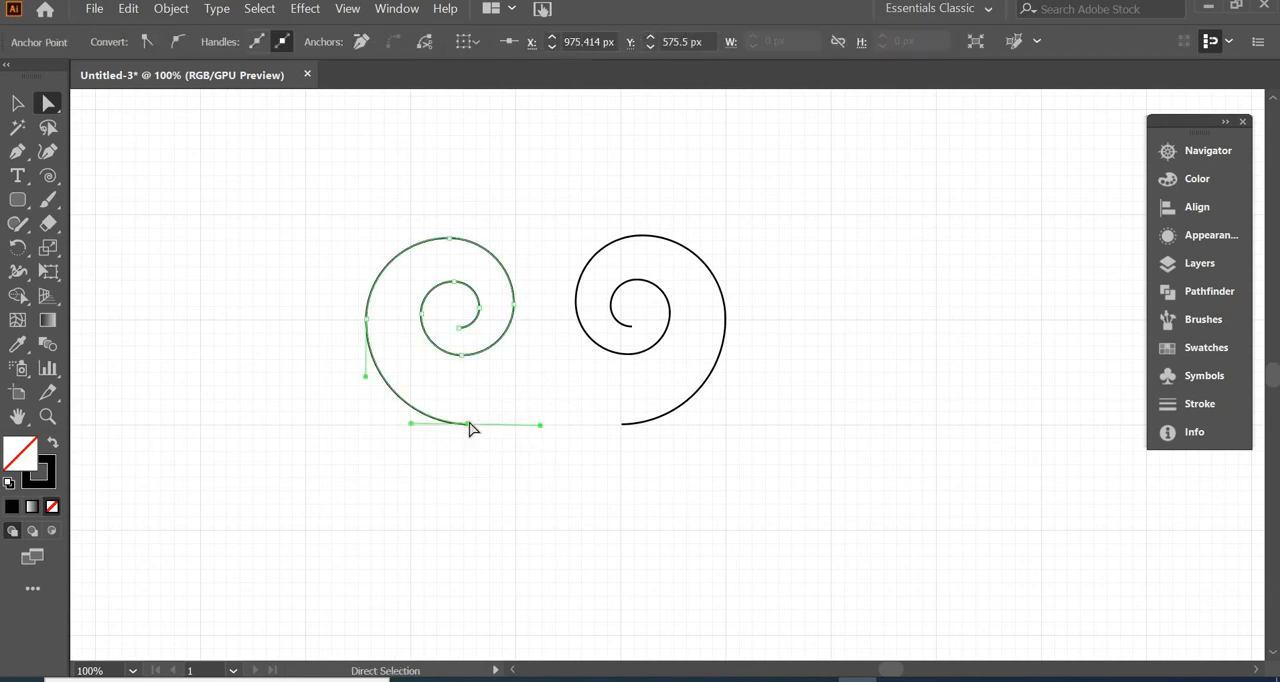
pyautogui.keyDown('shift'); pyautogui.click(622, 425); pyautogui.keyUp('shift')
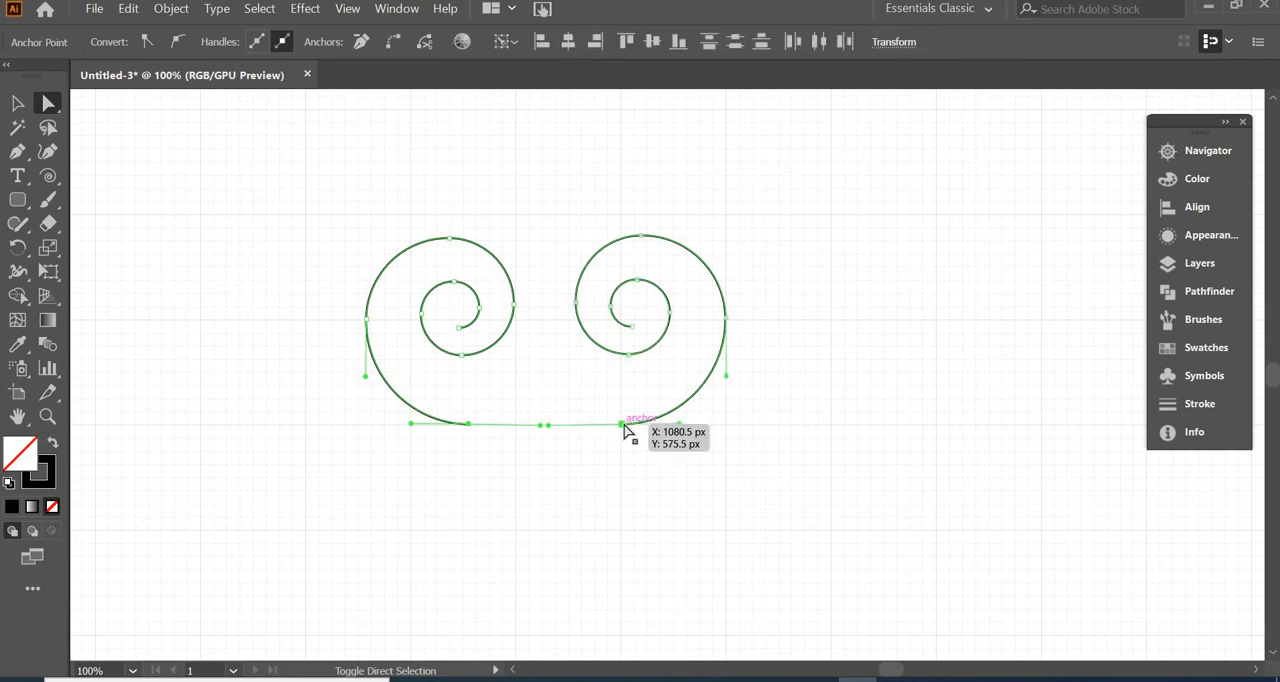
pyautogui.press('ctrl')
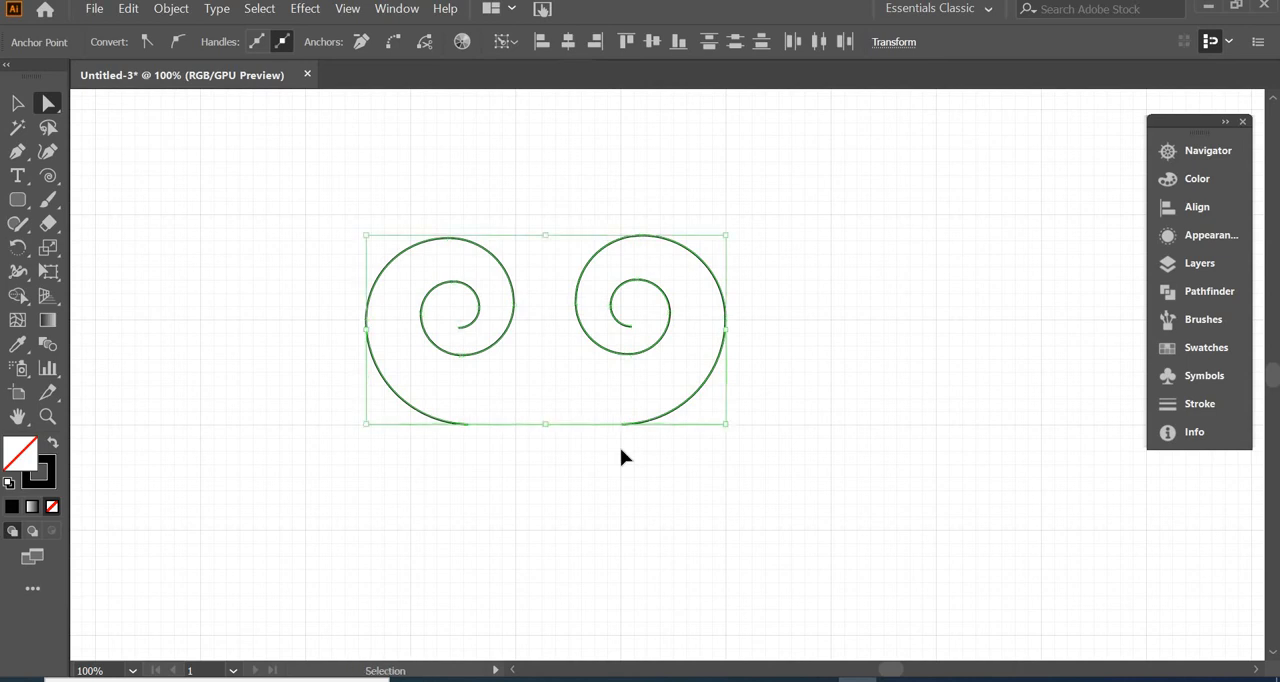
pyautogui.hotkey('ctrl', 'j')
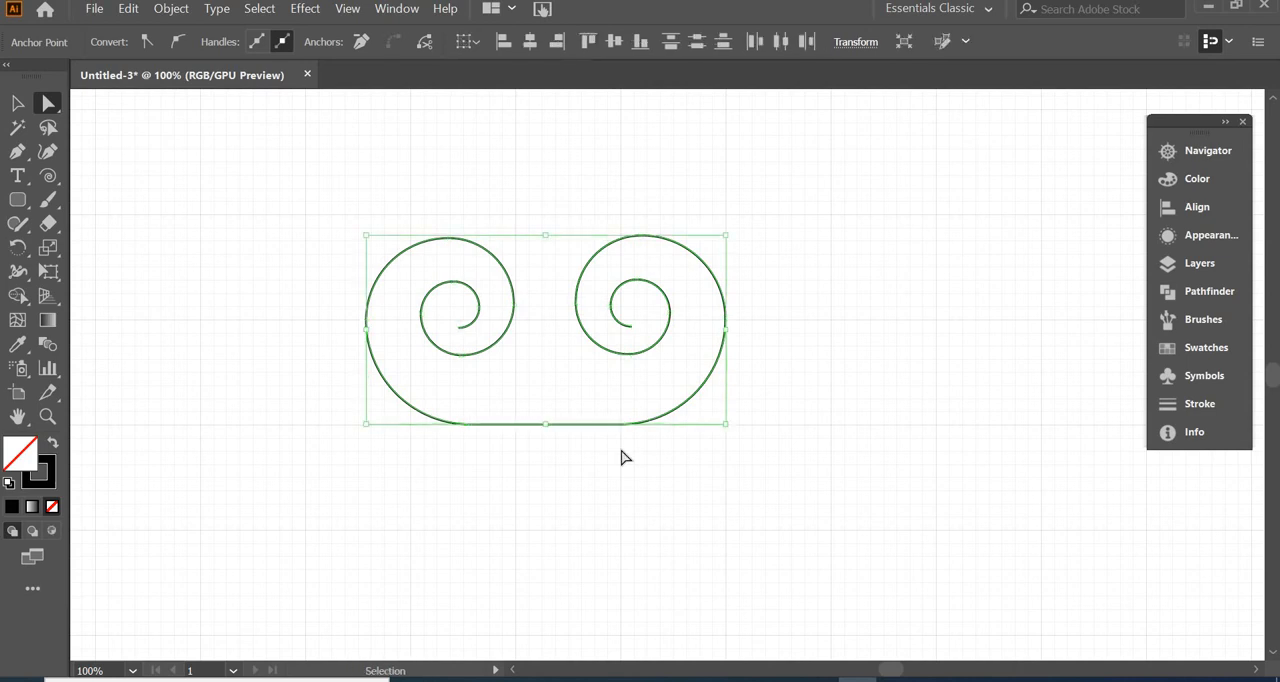
# Shrink the joined scroll to about 73 by 38 px and duplicate it into a row of four
pyautogui.press('v')
pyautogui.click(621, 449)
pyautogui.moveTo(382, 269); pyautogui.dragTo(254, 186)
pyautogui.moveTo(597, 341); pyautogui.dragTo(349, 269)
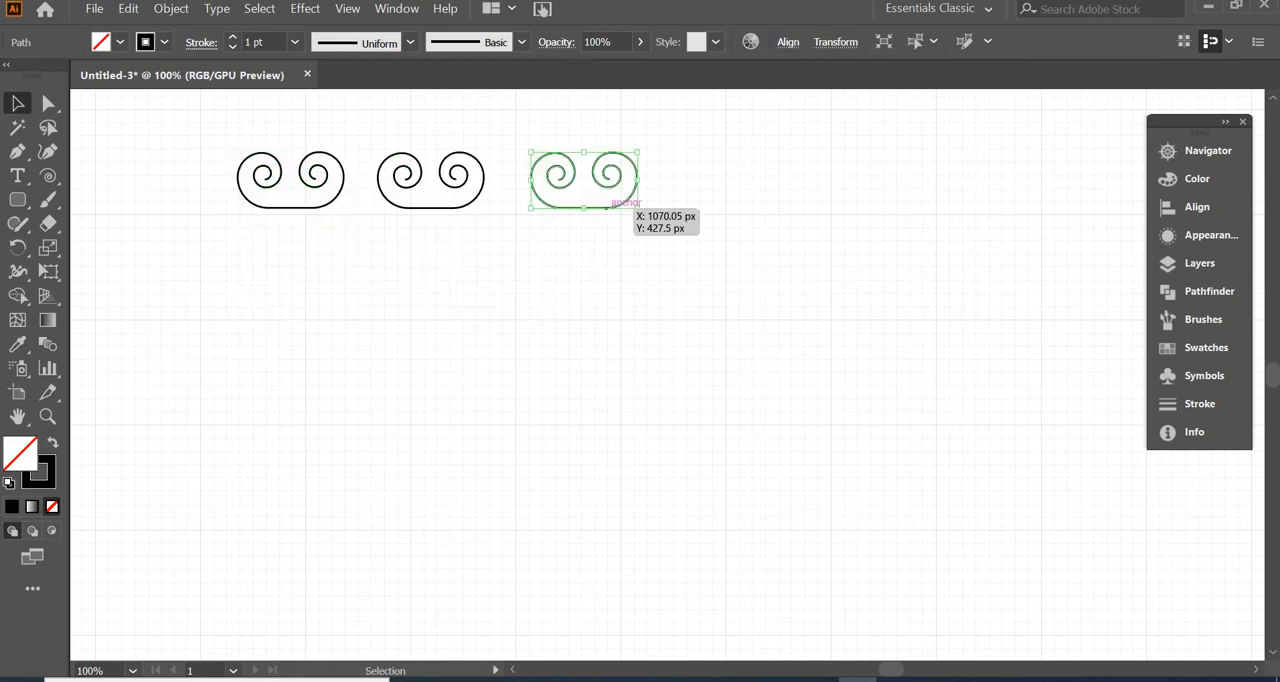
pyautogui.moveTo(610, 210); pyautogui.dragTo(607, 218)
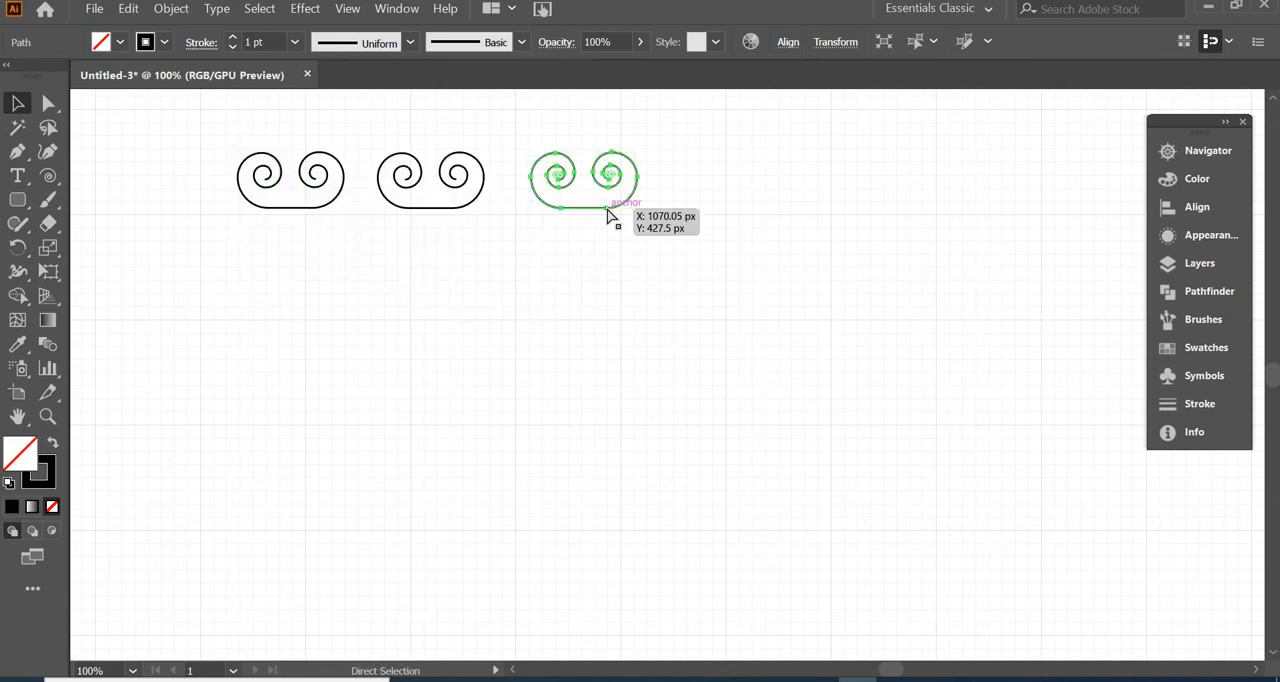
pyautogui.hotkey('ctrl', 'd')
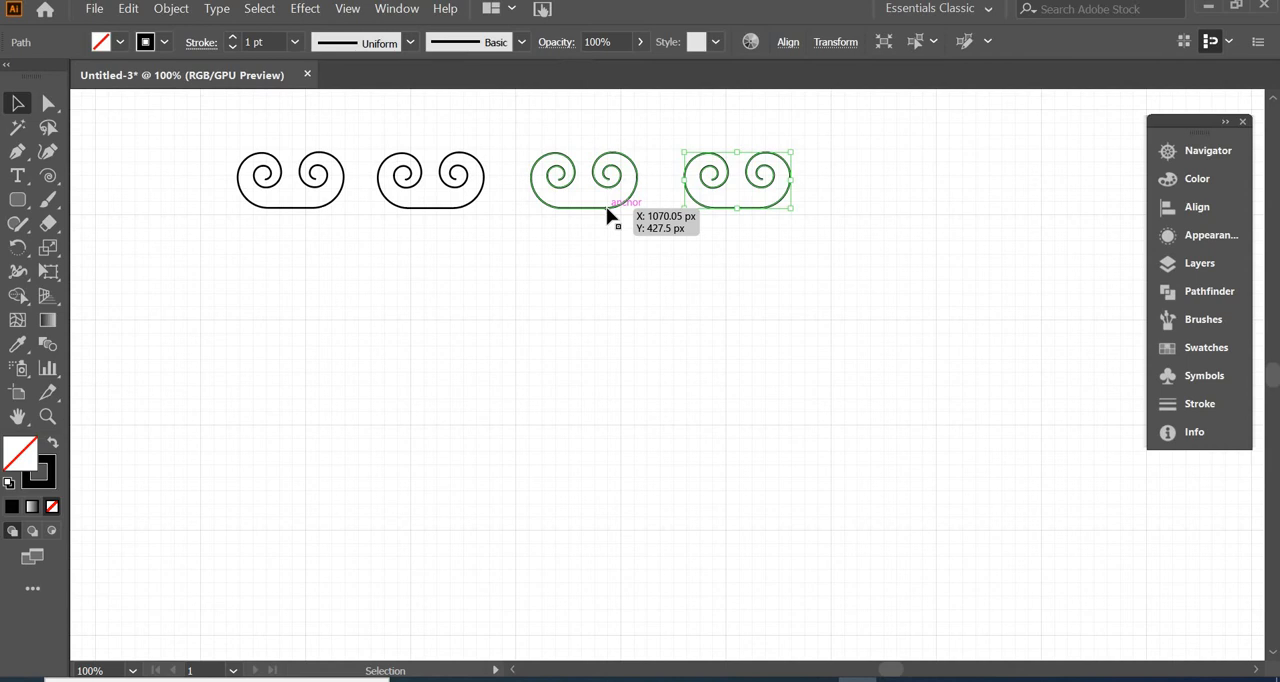
# Move the right spiral of the second scroll left until it touches the left spiral
pyautogui.click(450, 208)
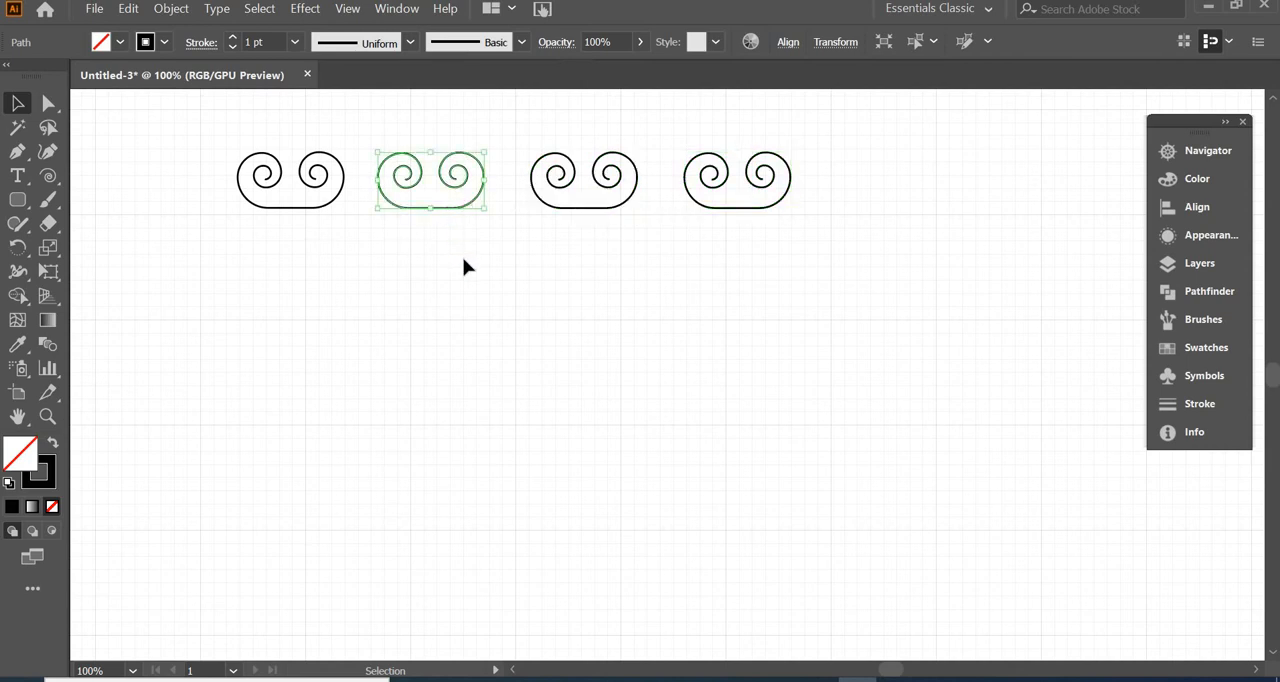
pyautogui.click(472, 260)
pyautogui.moveTo(499, 248); pyautogui.dragTo(432, 120)
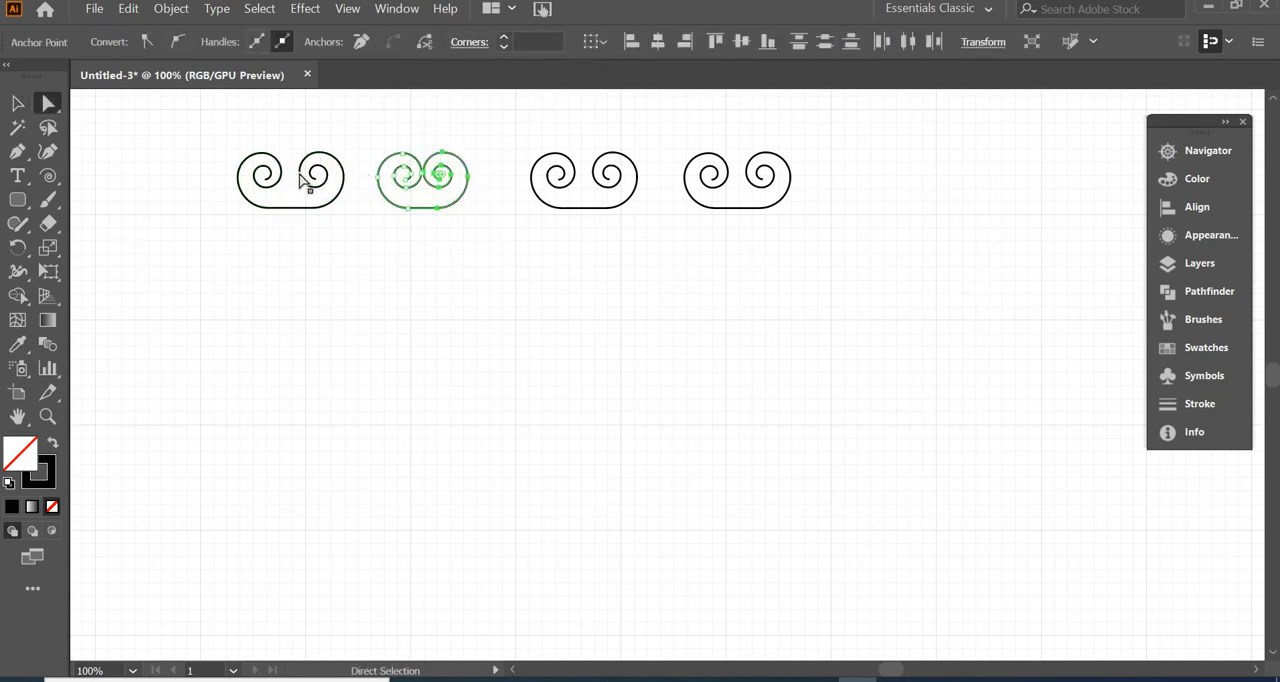
pyautogui.click(585, 193)
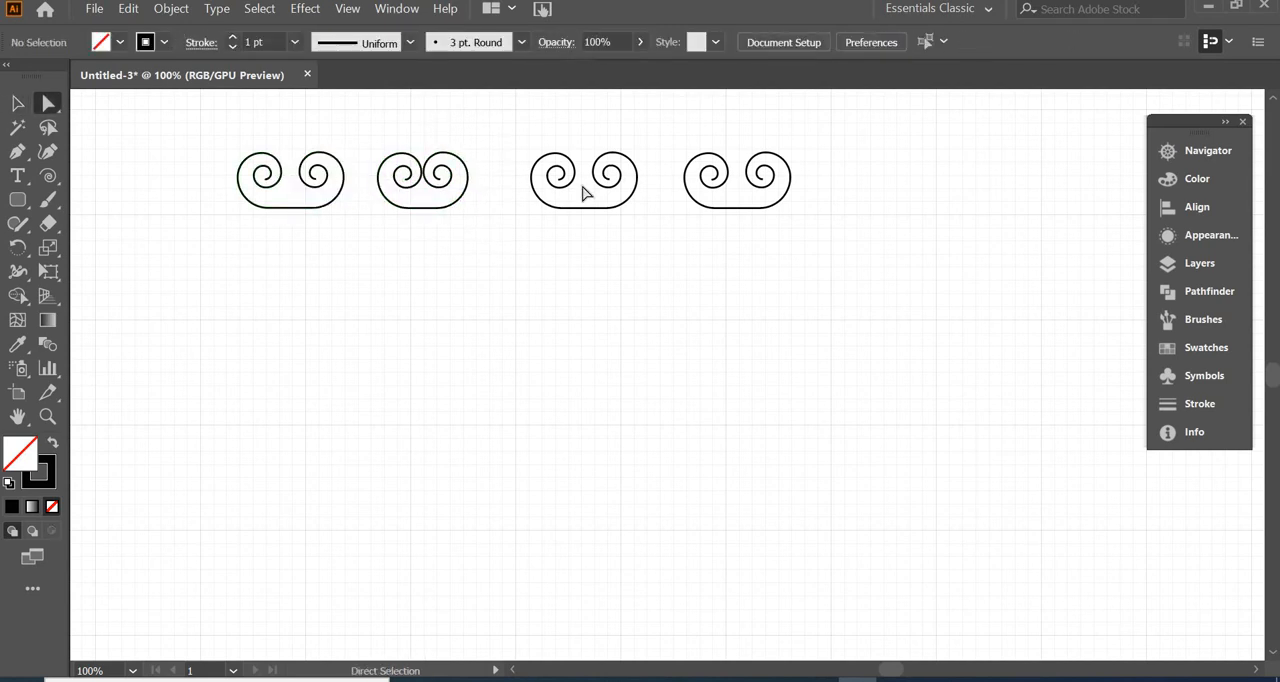
# Delete the two bottom anchor points of the third scroll with the Pen tool
pyautogui.click(589, 211)
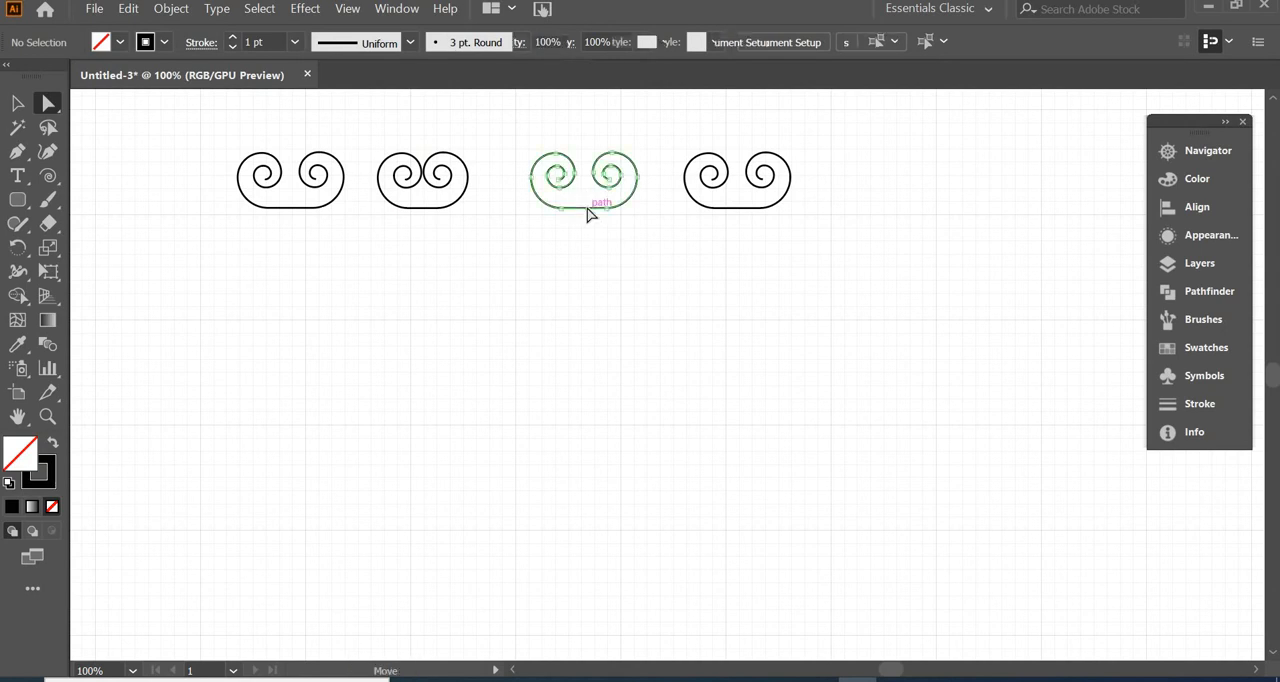
pyautogui.hotkey('ctrl', '+')
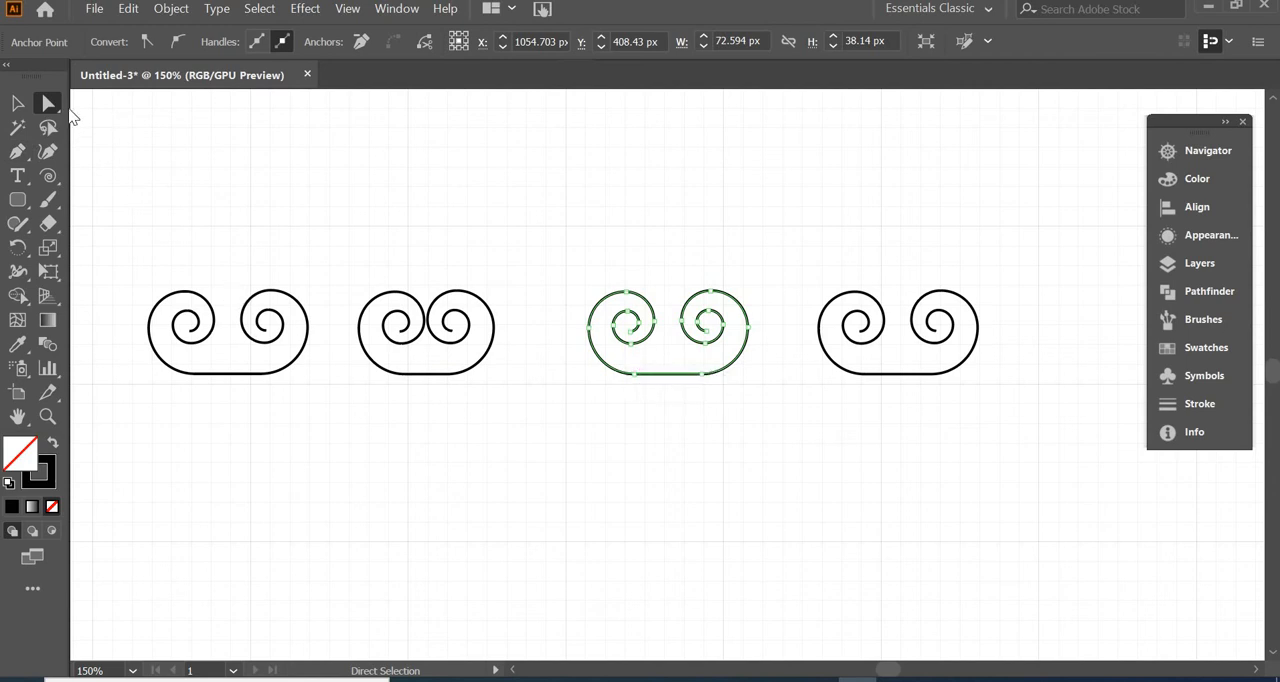
pyautogui.click(18, 152)
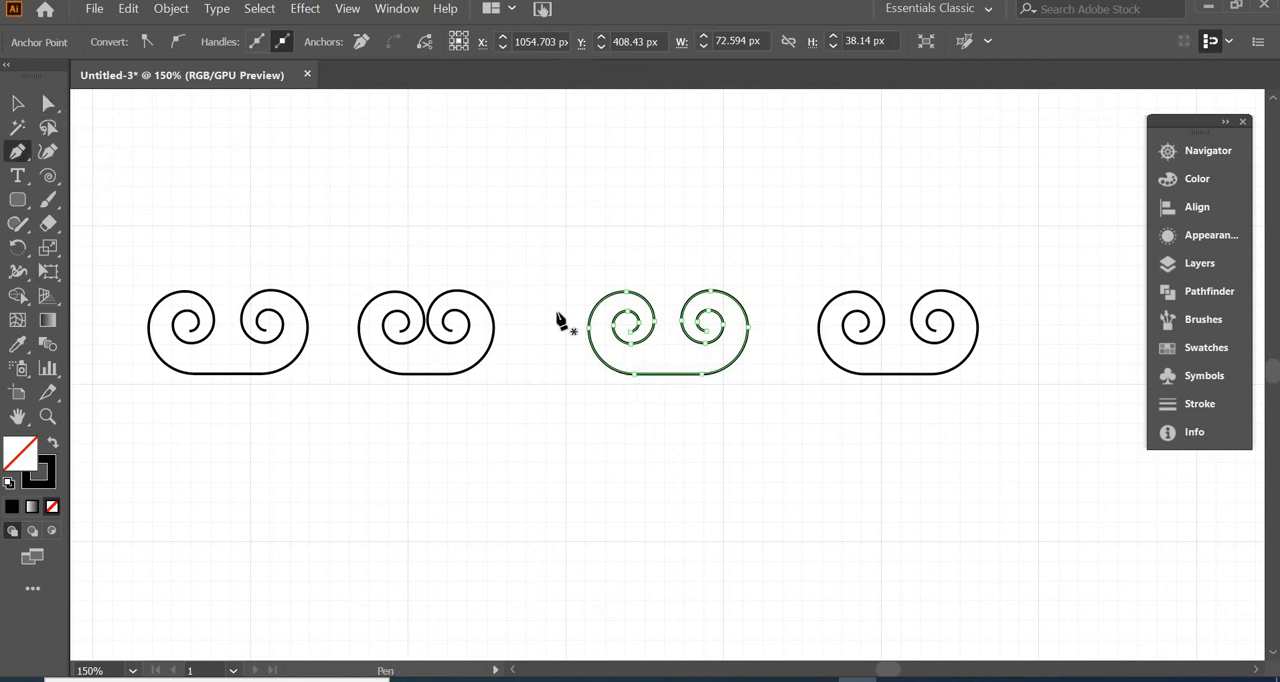
pyautogui.click(634, 376)
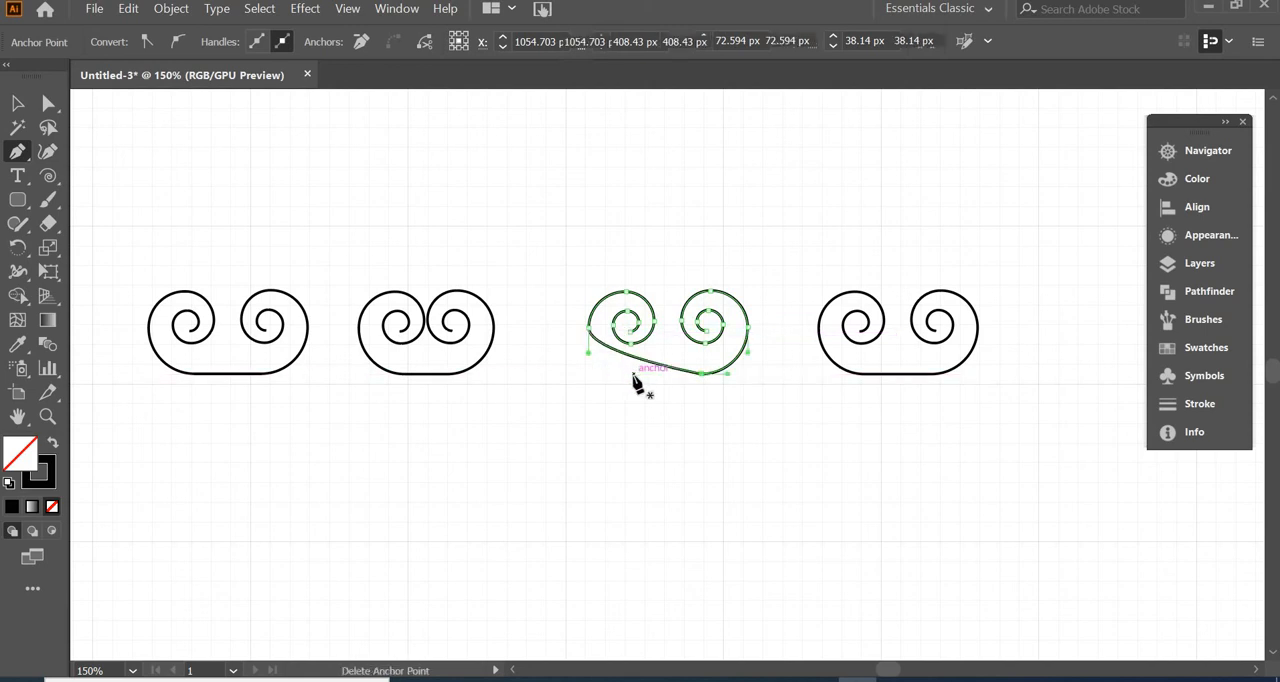
pyautogui.click(703, 376)
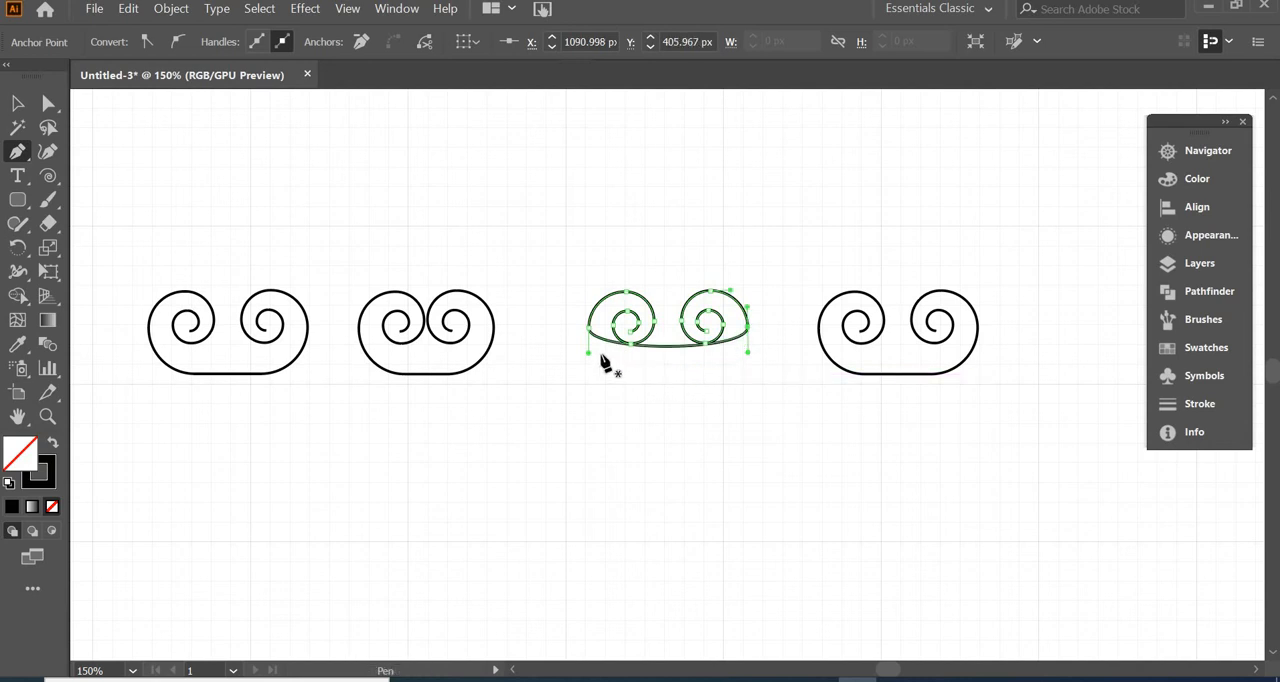
# Lengthen both side handles of the third scroll straight down equally to form a deep, rounded base
pyautogui.press('alt')
pyautogui.moveTo(587, 352); pyautogui.dragTo(588, 441)
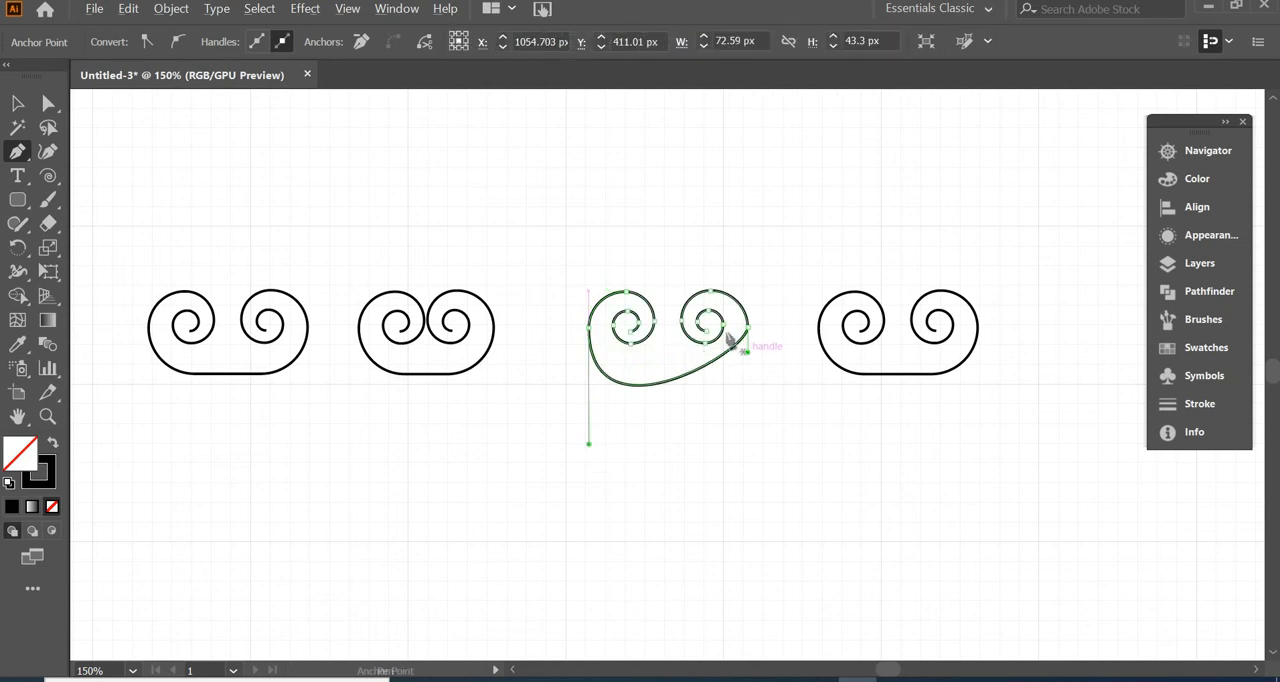
pyautogui.moveTo(748, 352); pyautogui.dragTo(748, 443)
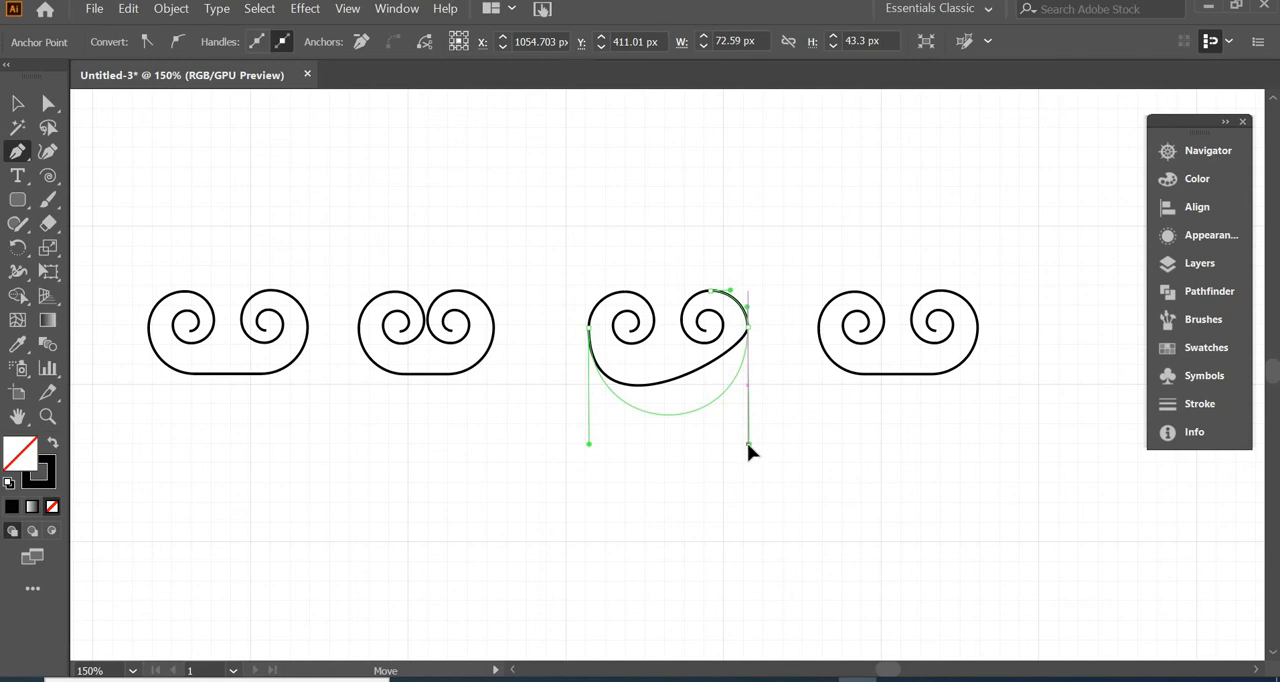
pyautogui.moveTo(747, 443); pyautogui.dragTo(747, 443)
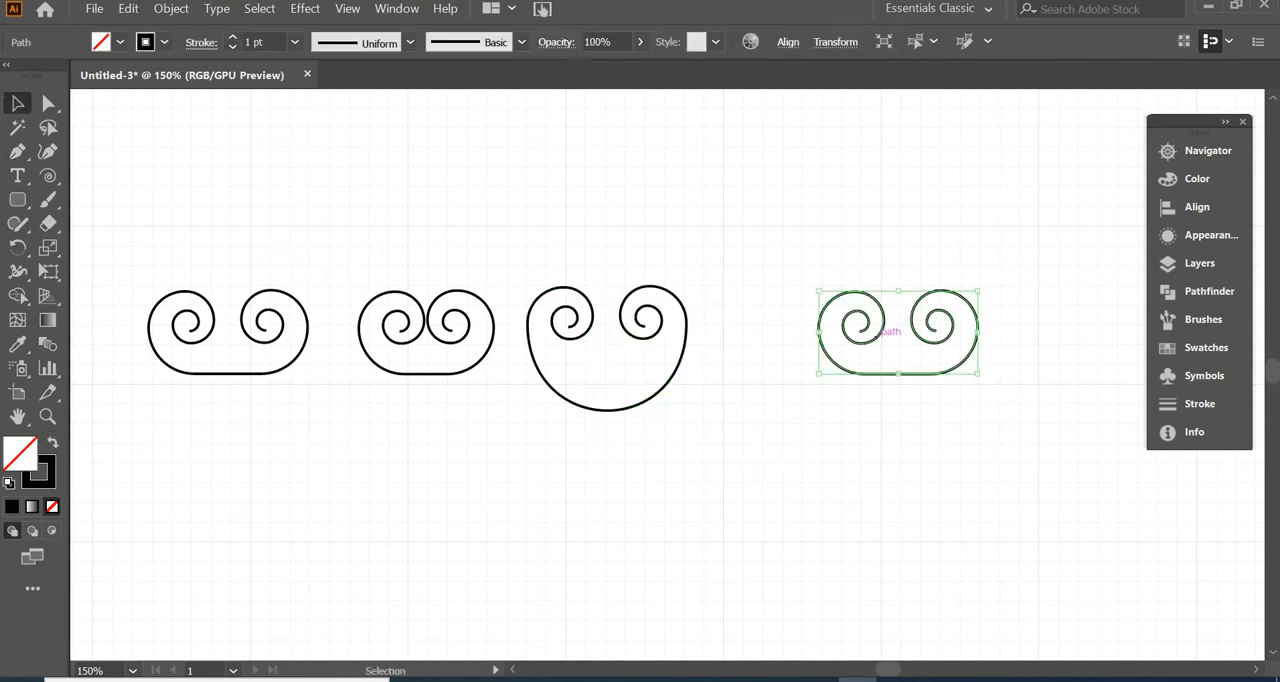
# Replace the fourth scroll with a copy of the round-based third scroll
pyautogui.press('Delete')
pyautogui.moveTo(675, 371); pyautogui.dragTo(867, 377)
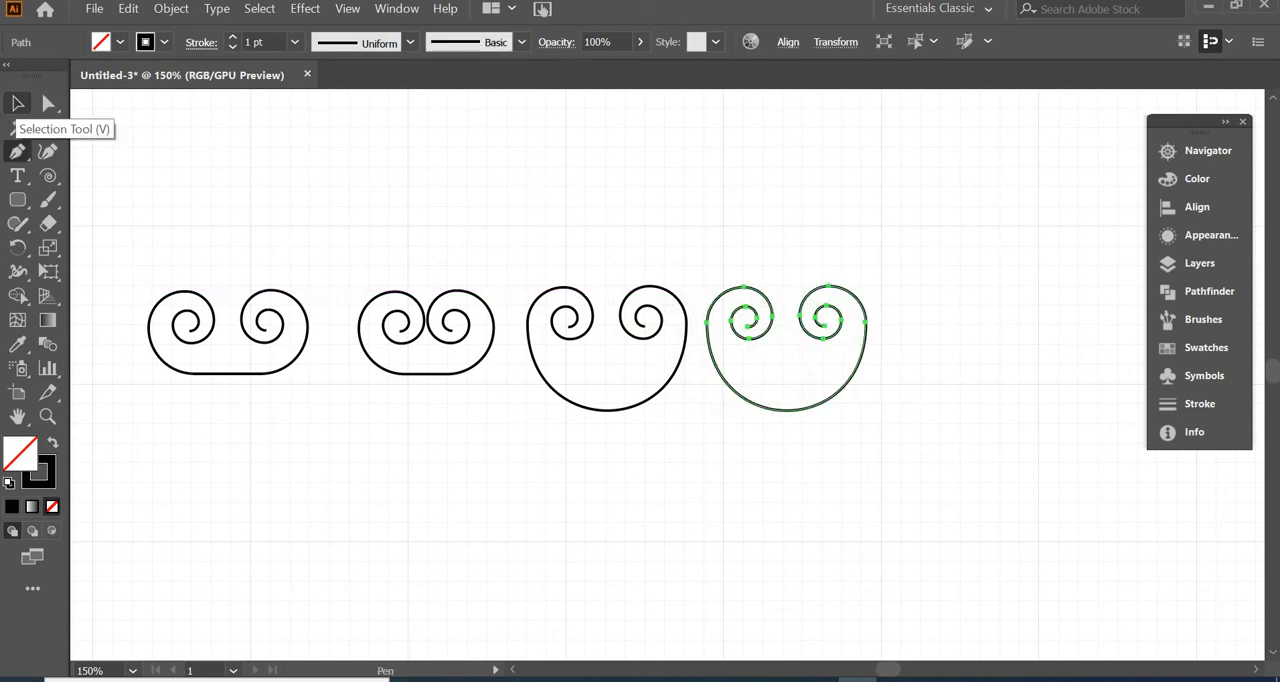
# Nudge the right spiral of the fourth scroll left until it just meets the left spiral
pyautogui.click(48, 103)
pyautogui.moveTo(791, 238); pyautogui.dragTo(890, 491)
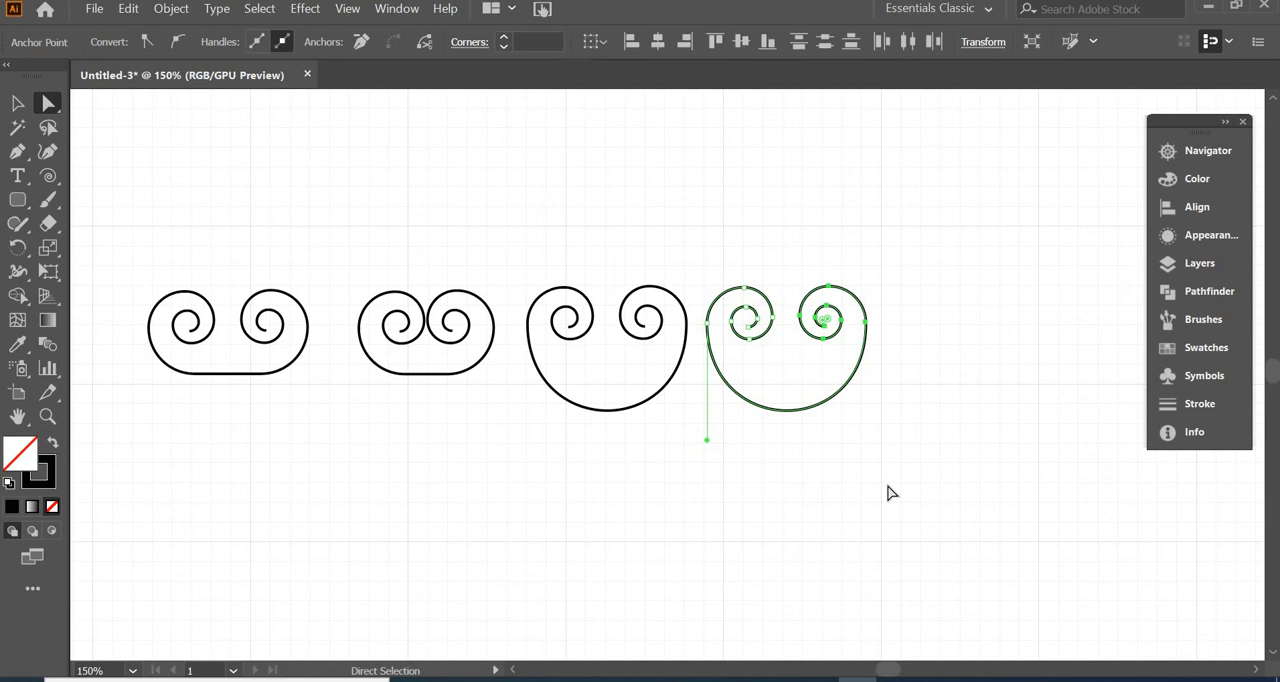
pyautogui.press('Left')
pyautogui.press('Left')
pyautogui.press('Left')
pyautogui.press('Left')
pyautogui.press('Left')
pyautogui.press('Left')
pyautogui.press('Left')
pyautogui.press('Left')
pyautogui.press('Left')
pyautogui.press('Left')
pyautogui.press('Left')
pyautogui.press('Left')
pyautogui.press('Left')
pyautogui.press('Left')
pyautogui.press('Left')
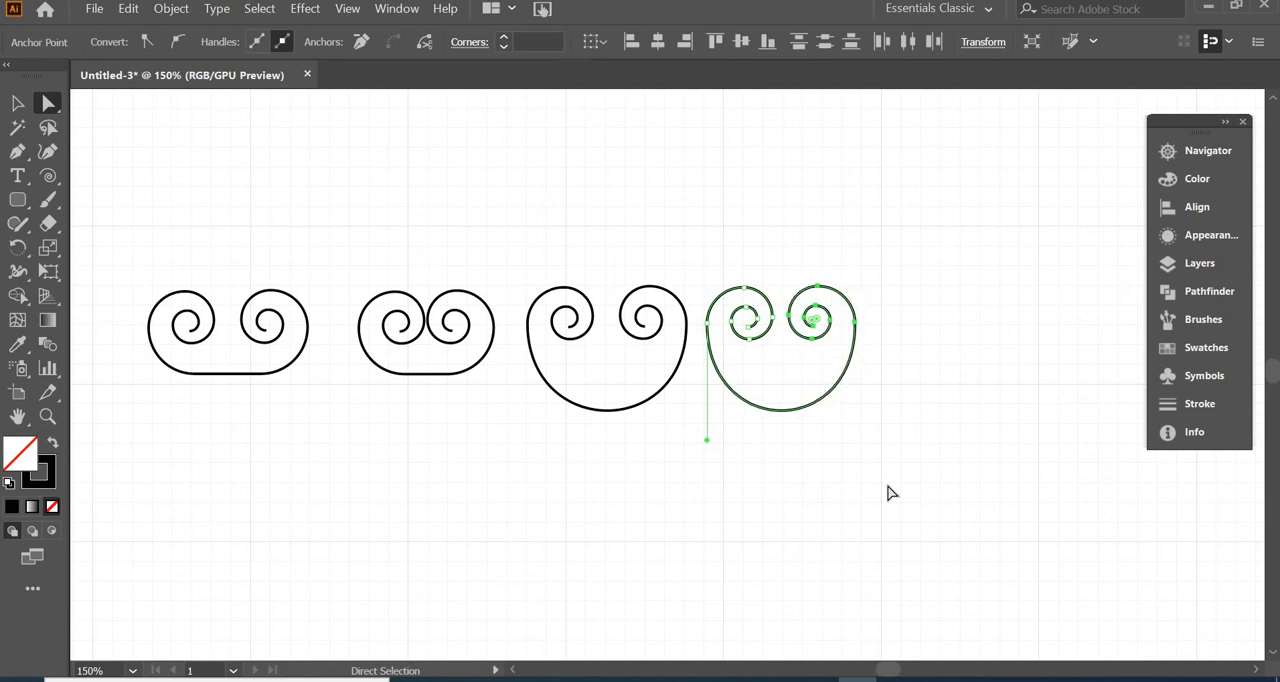
pyautogui.press('Left')
pyautogui.press('Left')
pyautogui.press('Left')
pyautogui.press('Left')
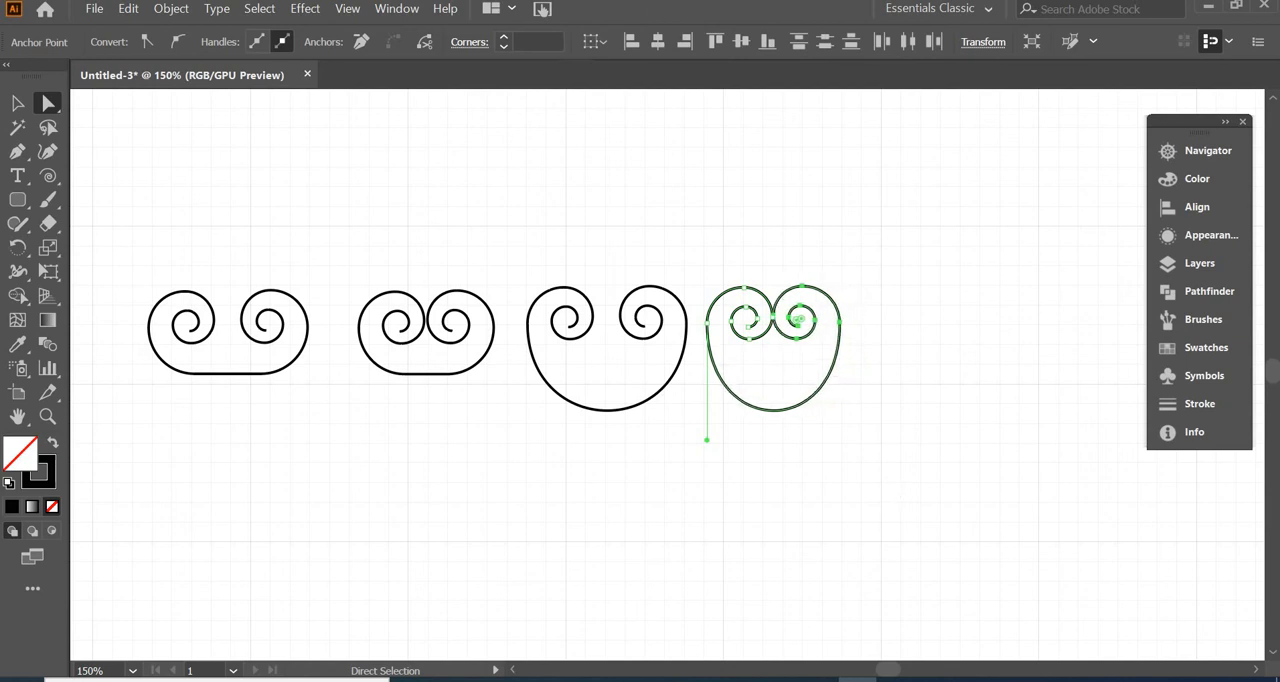
pyautogui.press('Right')
pyautogui.press('Right')
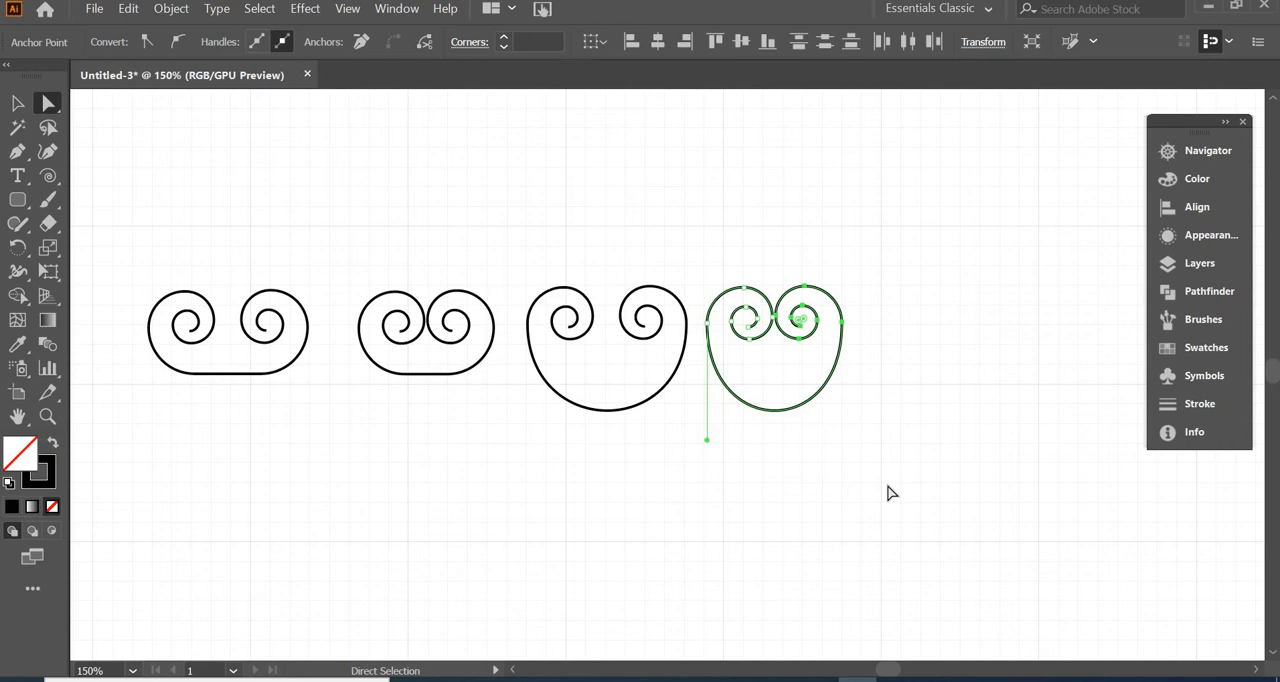
pyautogui.click(872, 271)
# Place a copy of the first scroll below it and rotate it 90° so its spirals face right
pyautogui.press('v')
pyautogui.click(750, 341)
pyautogui.click(751, 350)
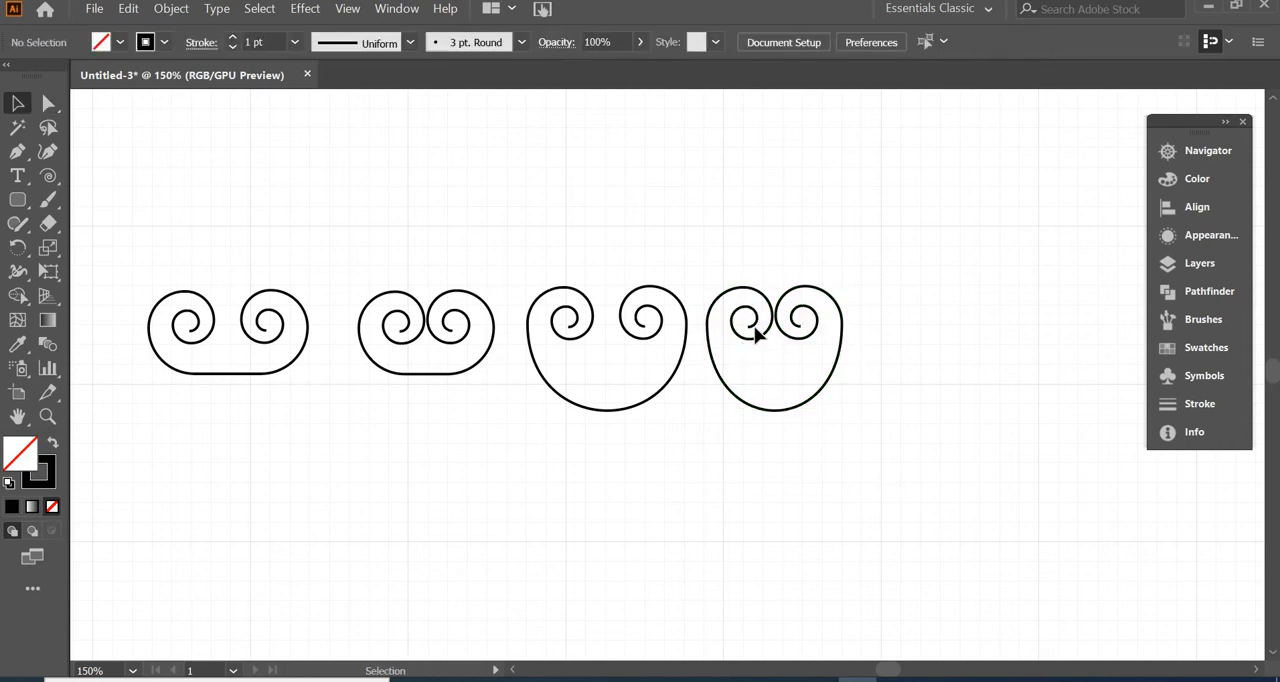
pyautogui.hotkey('ctrl', 'v')
pyautogui.moveTo(131, 403); pyautogui.dragTo(262, 396)
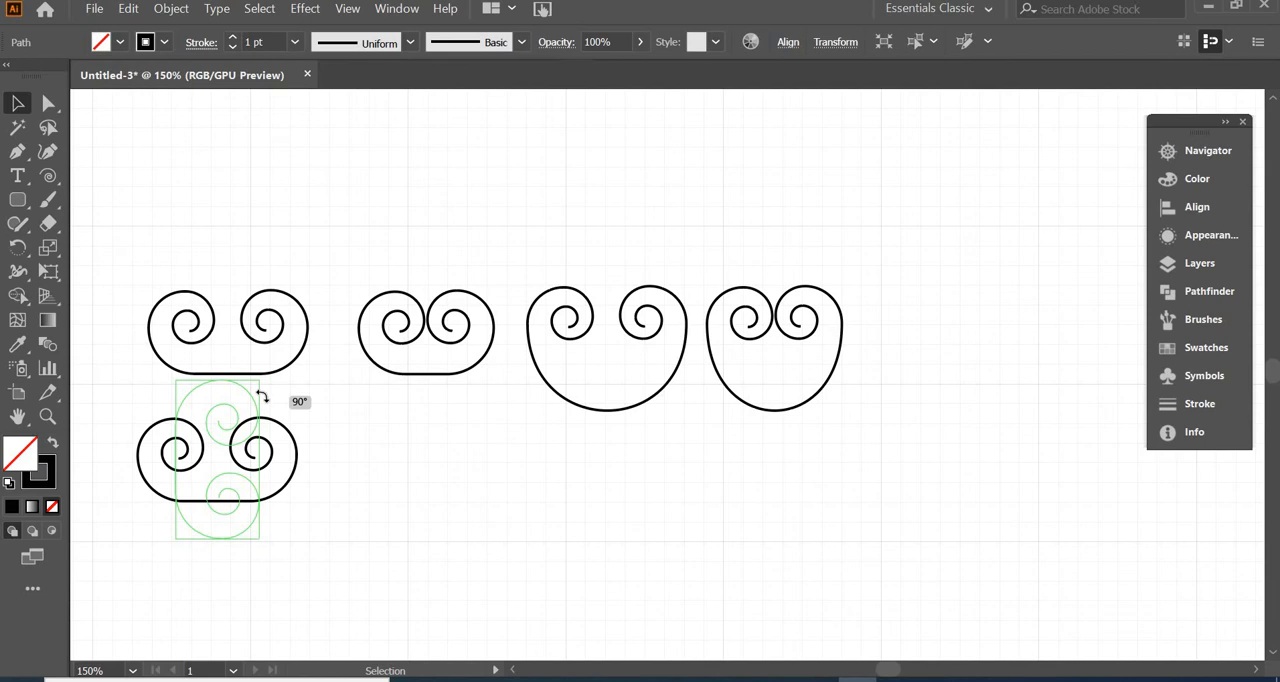
pyautogui.moveTo(262, 396); pyautogui.dragTo(262, 396)
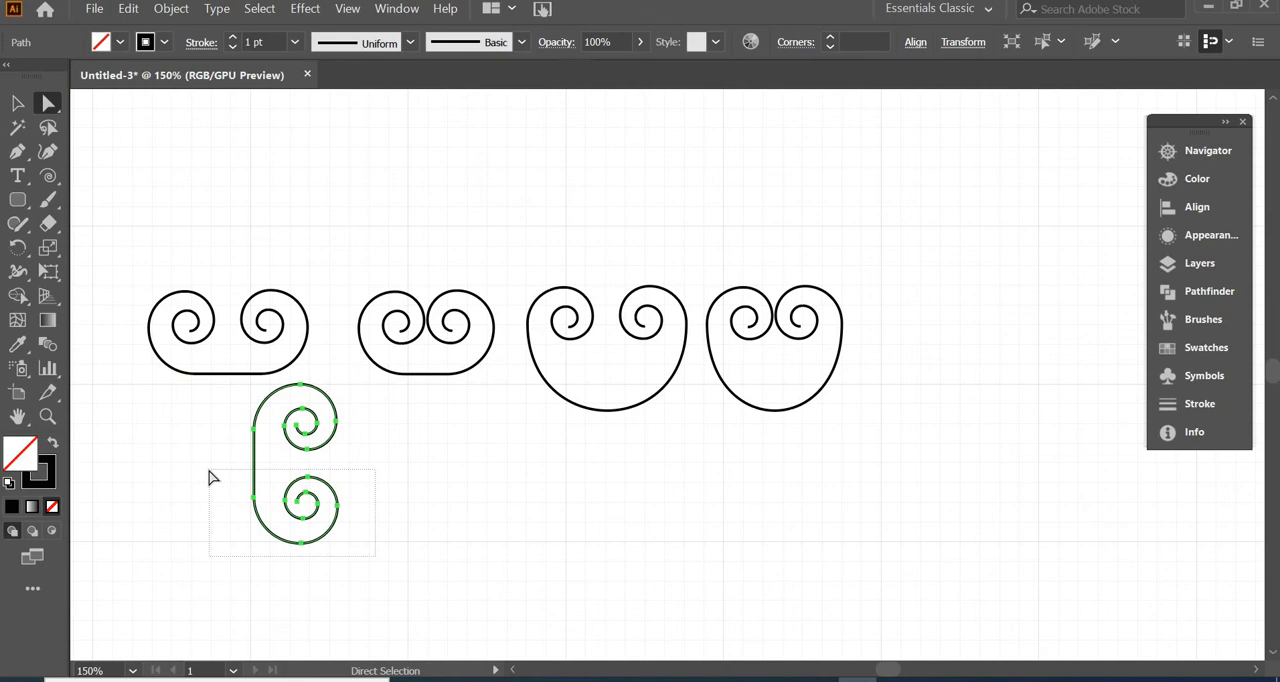
# Reflect the rotated scroll's lower spiral across the vertical axis and curve the connecting line where it meets that spiral
pyautogui.moveTo(209, 477); pyautogui.dragTo(209, 477)
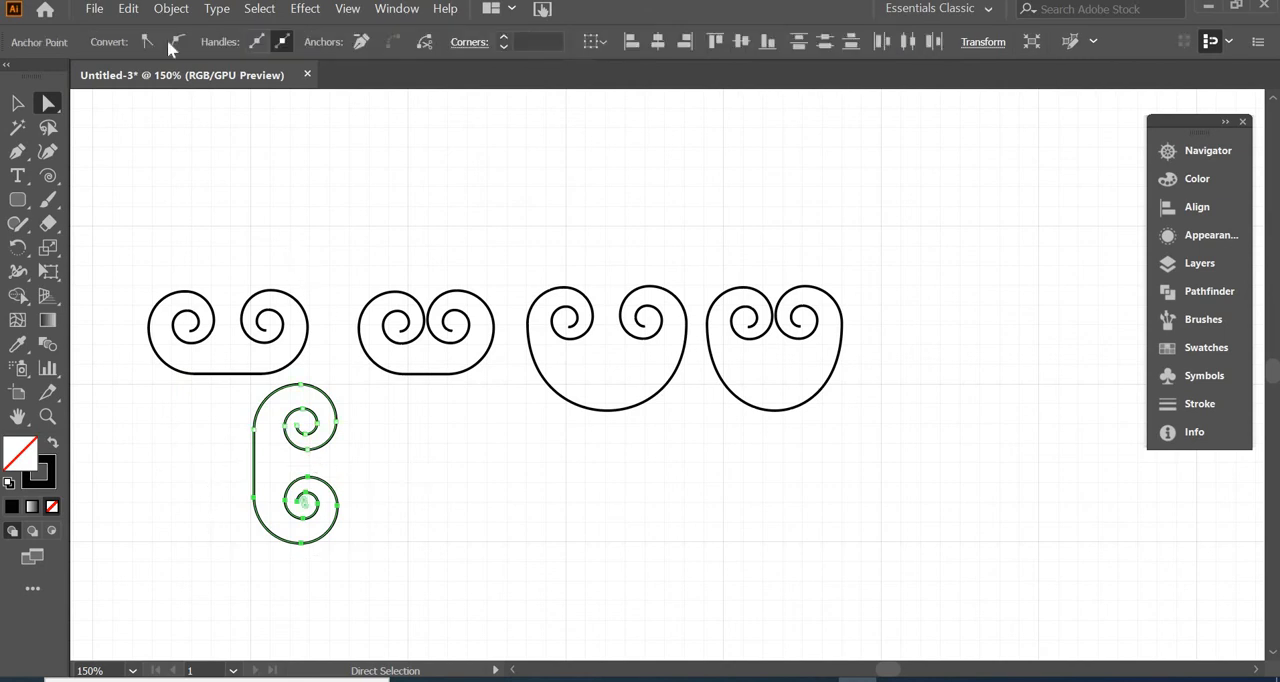
pyautogui.click(170, 10)
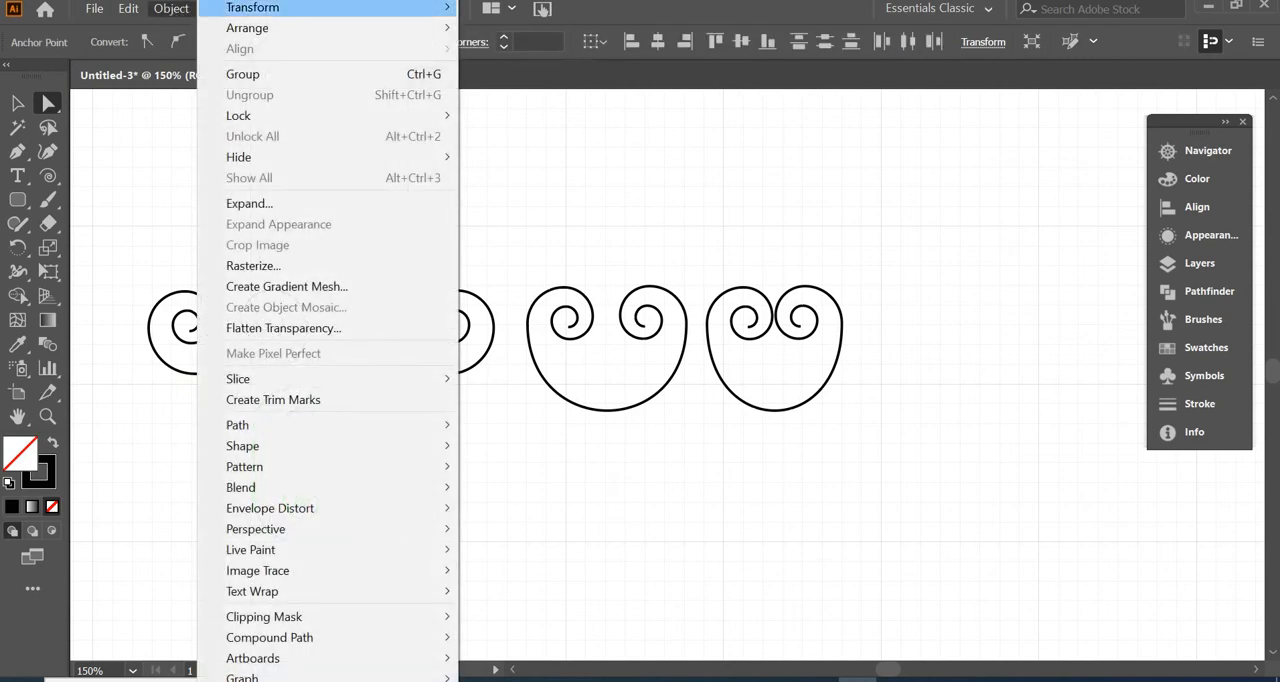
pyautogui.moveTo(330, 8)
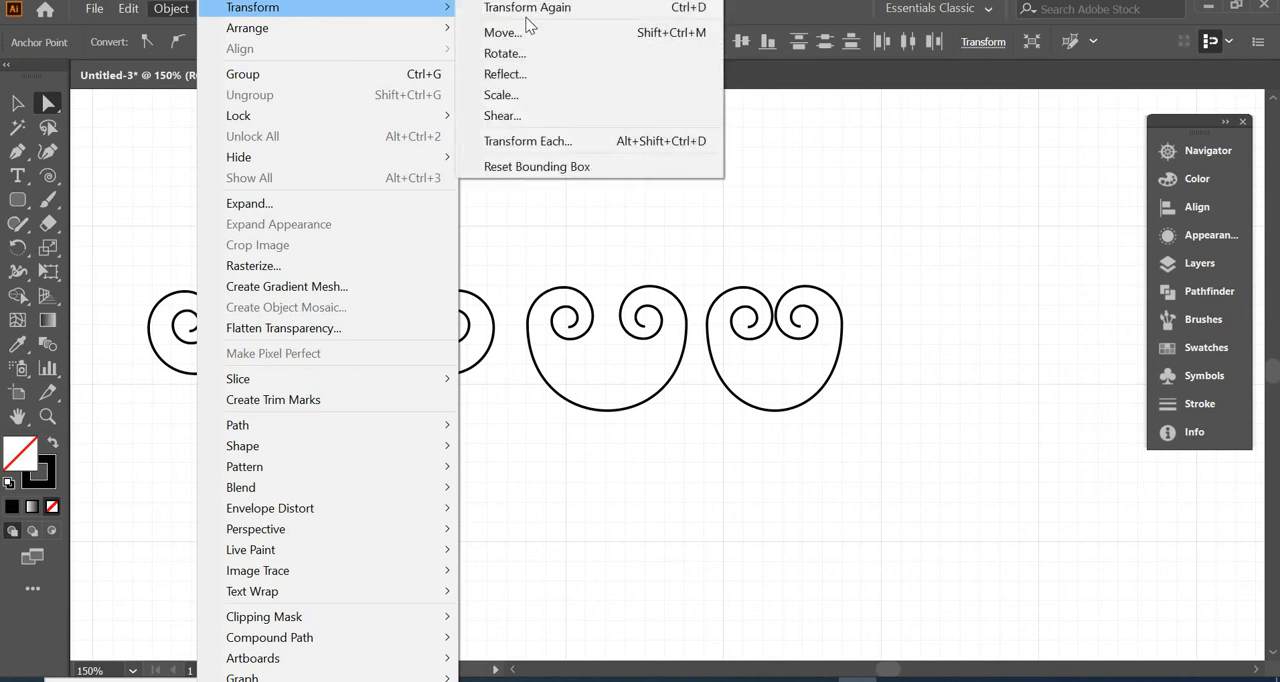
pyautogui.click(543, 70)
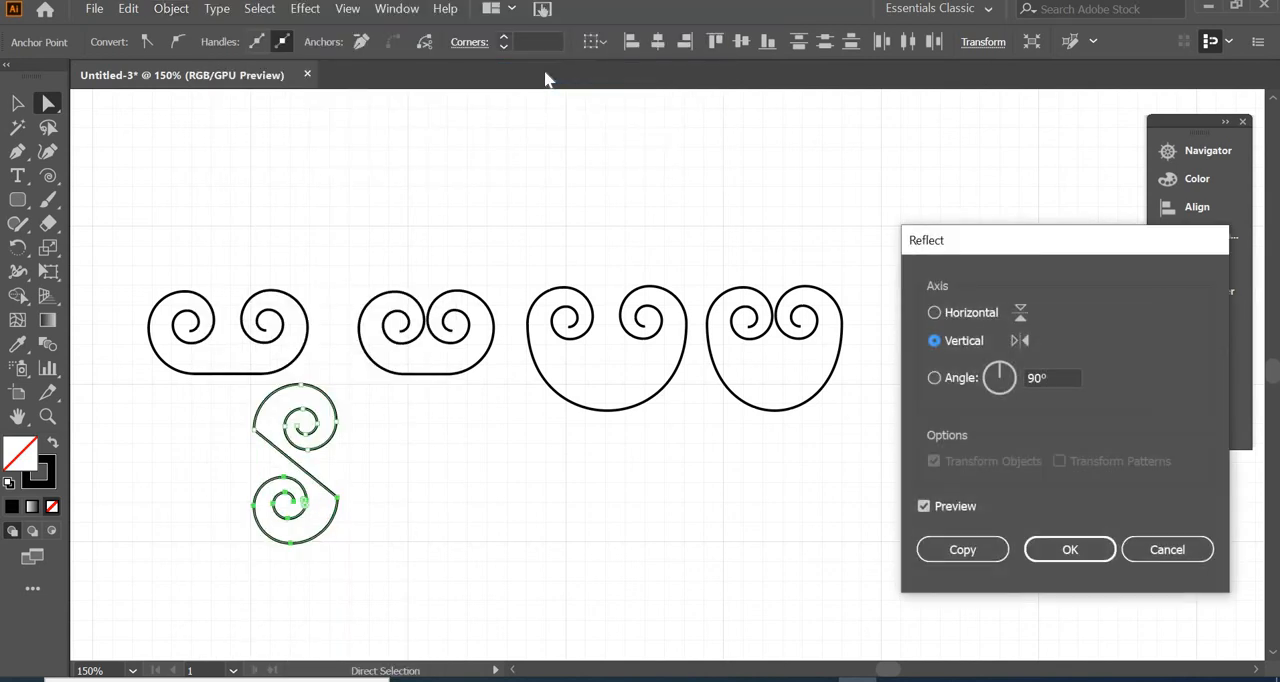
pyautogui.press('Return')
pyautogui.press('p')
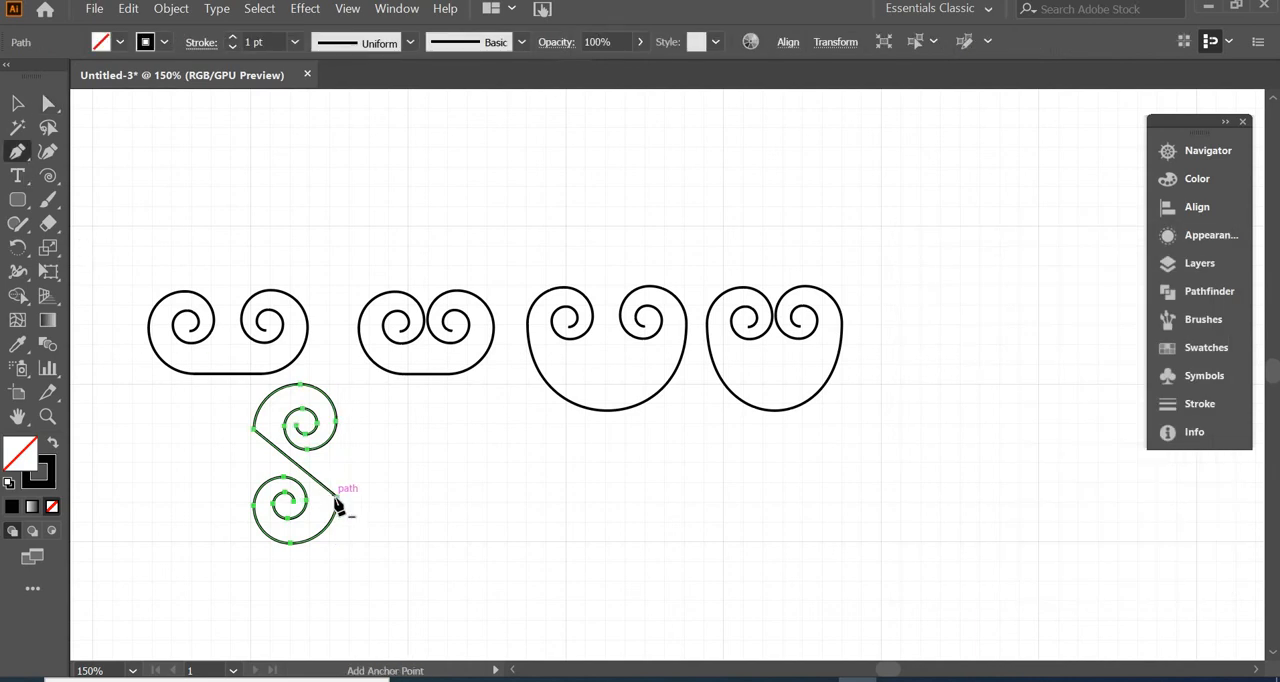
pyautogui.moveTo(339, 500); pyautogui.dragTo(338, 526)
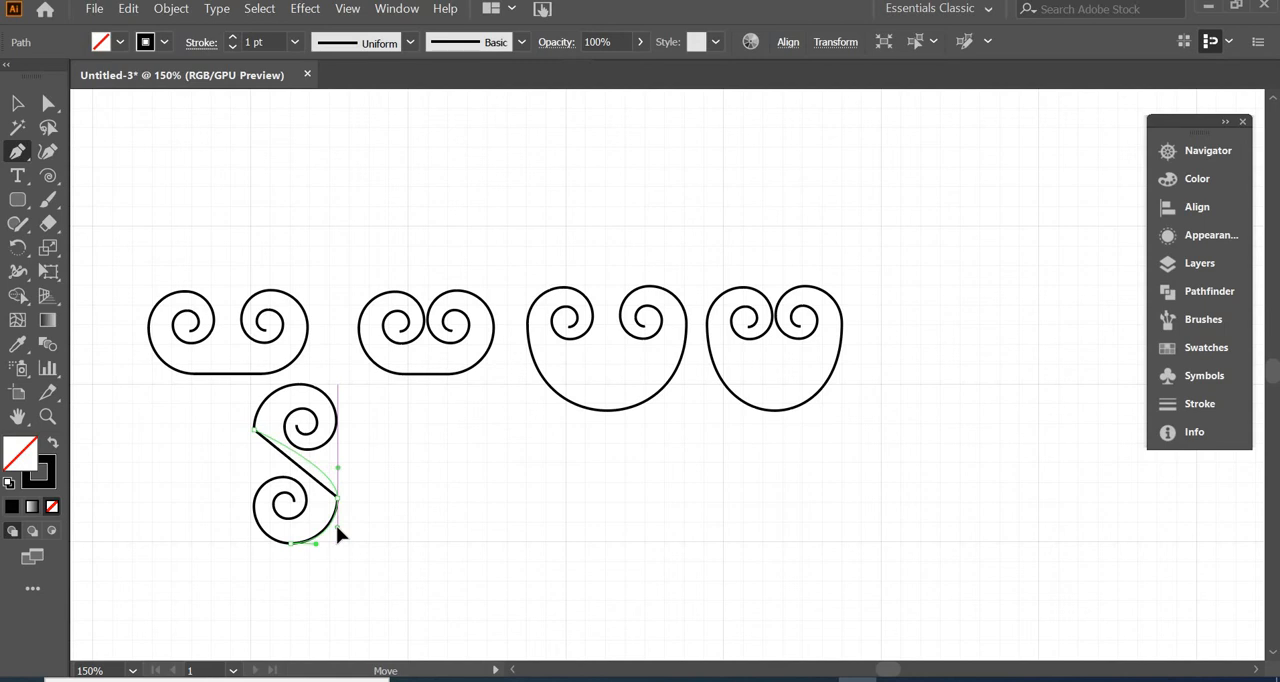
# Nudge the S-shaped scroll's lower spiral straight down to widen its distance from the upper spiral
pyautogui.press('a')
pyautogui.moveTo(210, 463); pyautogui.dragTo(406, 582)
pyautogui.moveTo(210, 463); pyautogui.dragTo(210, 463)
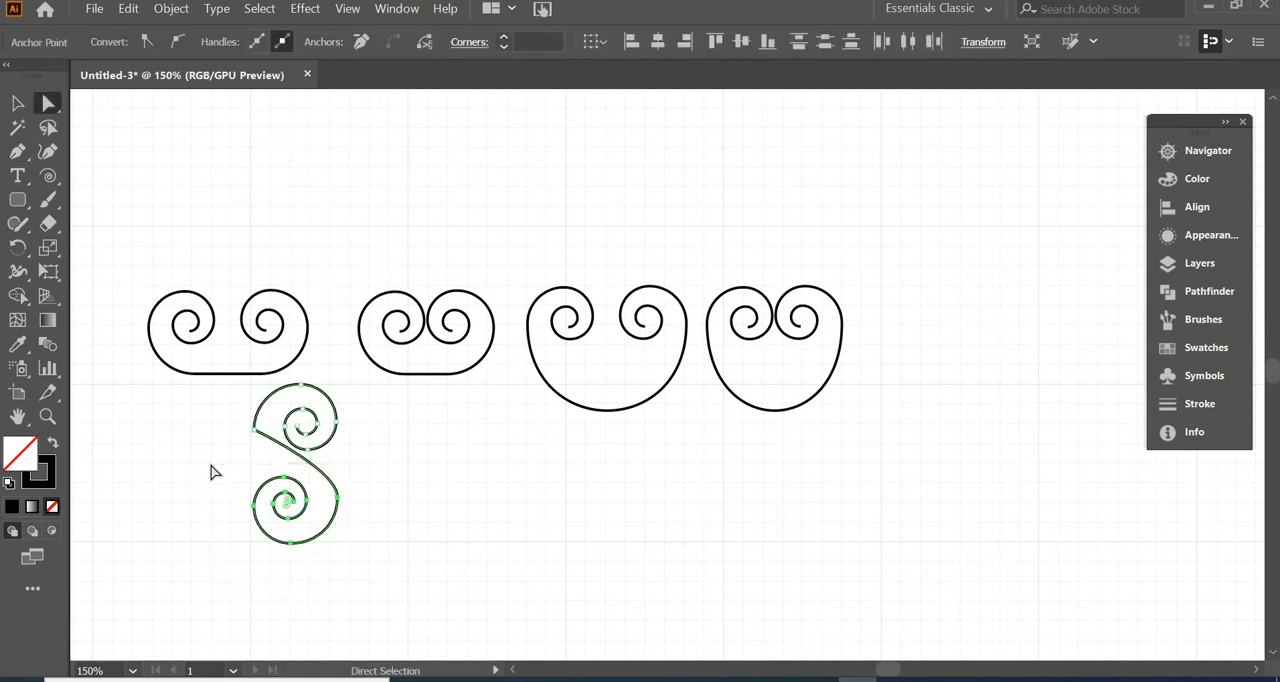
pyautogui.press('Down')
pyautogui.press('Down')
pyautogui.press('Down')
pyautogui.press('Down')
pyautogui.press('Down')
pyautogui.press('Down')
pyautogui.press('Down')
pyautogui.press('Down')
pyautogui.press('Down')
pyautogui.press('Down')
pyautogui.press('Down')
pyautogui.press('Down')
pyautogui.press('Down')
pyautogui.press('Down')
pyautogui.press('Down')
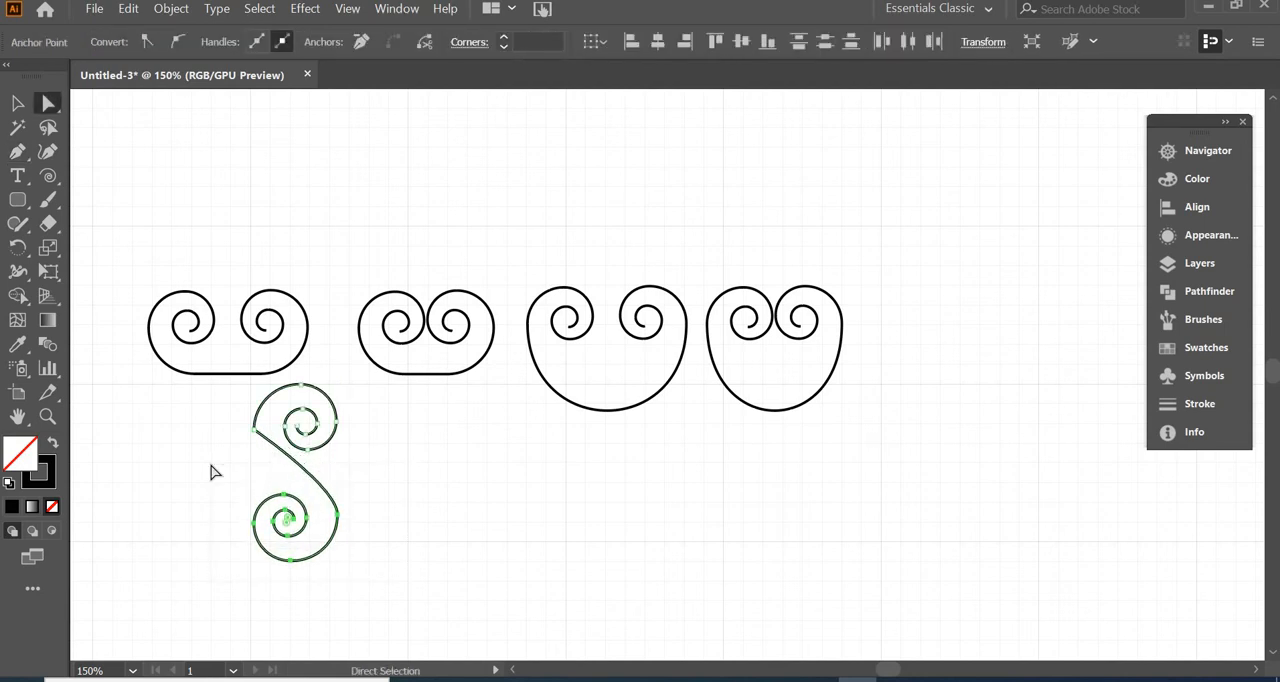
# Curve the connecting line where it leaves the upper spiral, giving the S-scroll a smooth double bend
pyautogui.moveTo(258, 450)
pyautogui.mouseDown()
pyautogui.moveTo(256, 431)
pyautogui.moveTo(251, 461)
pyautogui.mouseUp()
pyautogui.press('p')
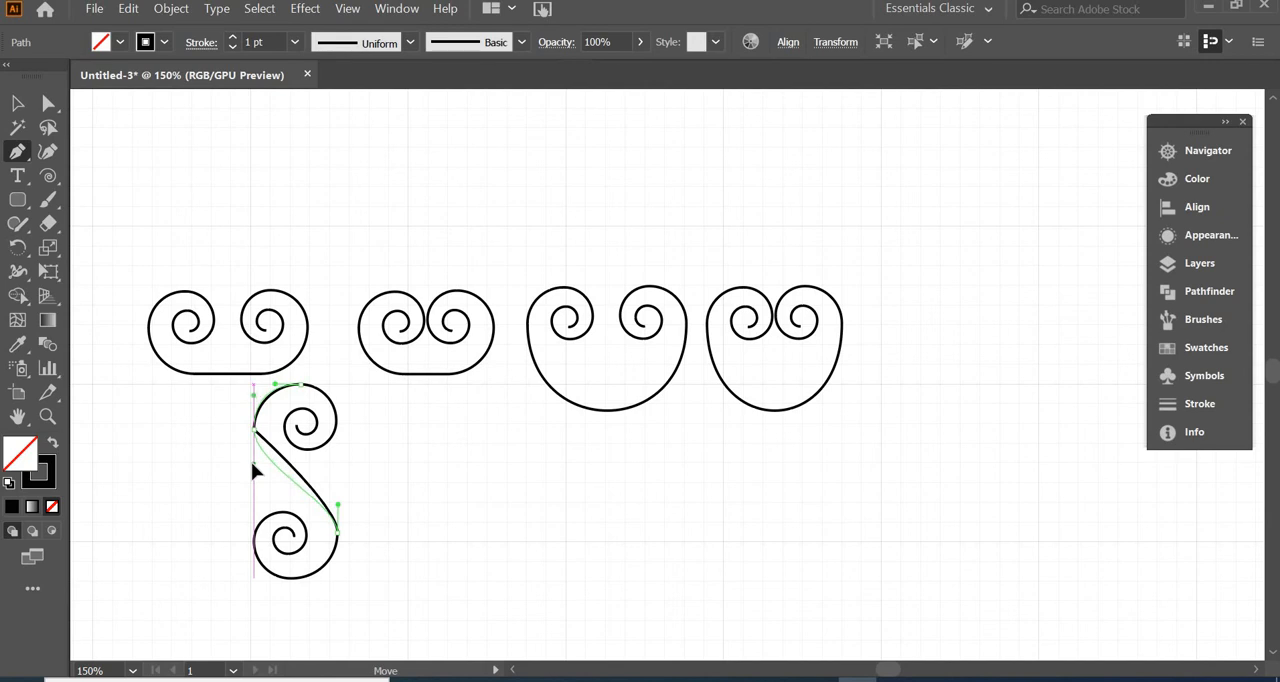
pyautogui.moveTo(255, 472); pyautogui.dragTo(264, 484)
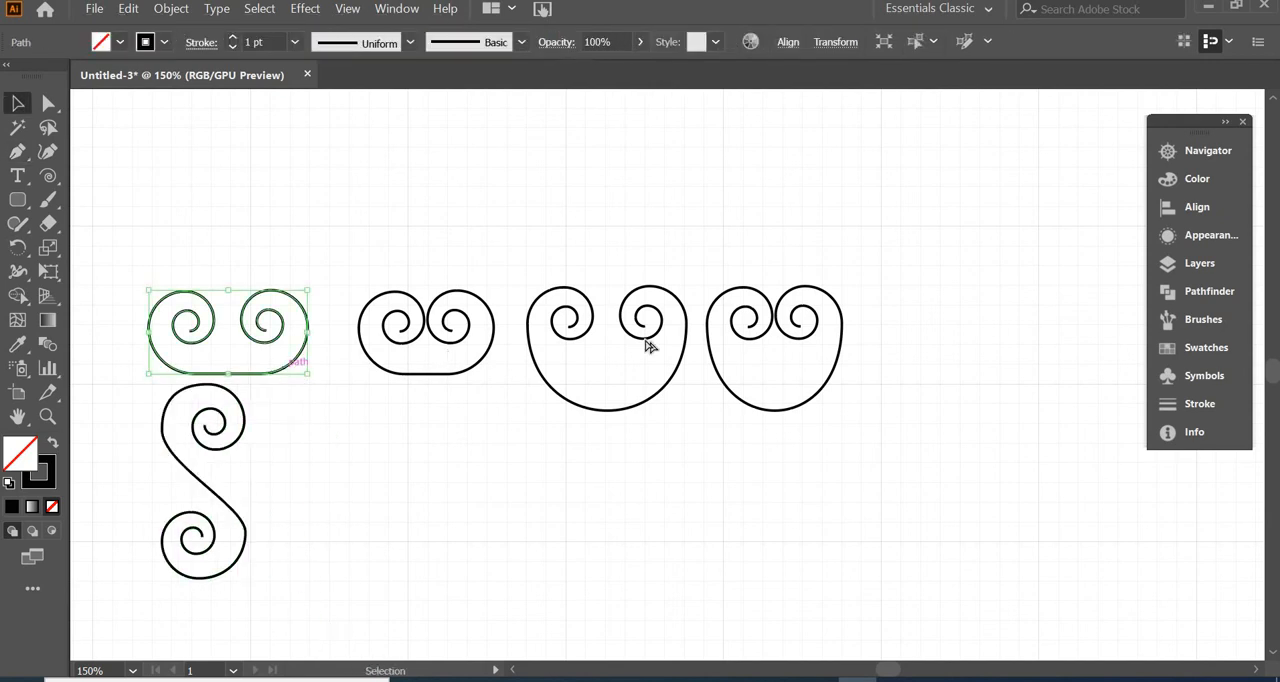
# Copy the first scroll to the end of the row, remove the base anchors flanking the middle one, and pull that one down into a heart's point
pyautogui.moveTo(288, 372); pyautogui.dragTo(1008, 376)
pyautogui.press('p')
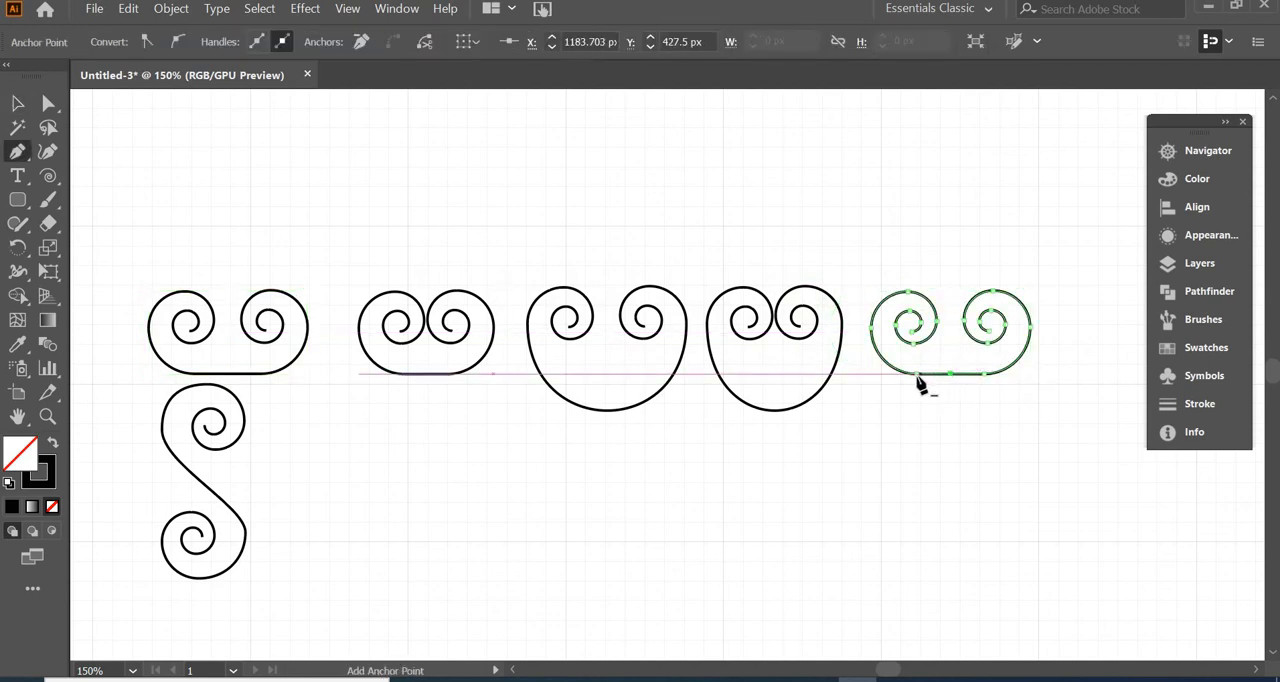
pyautogui.click(917, 374)
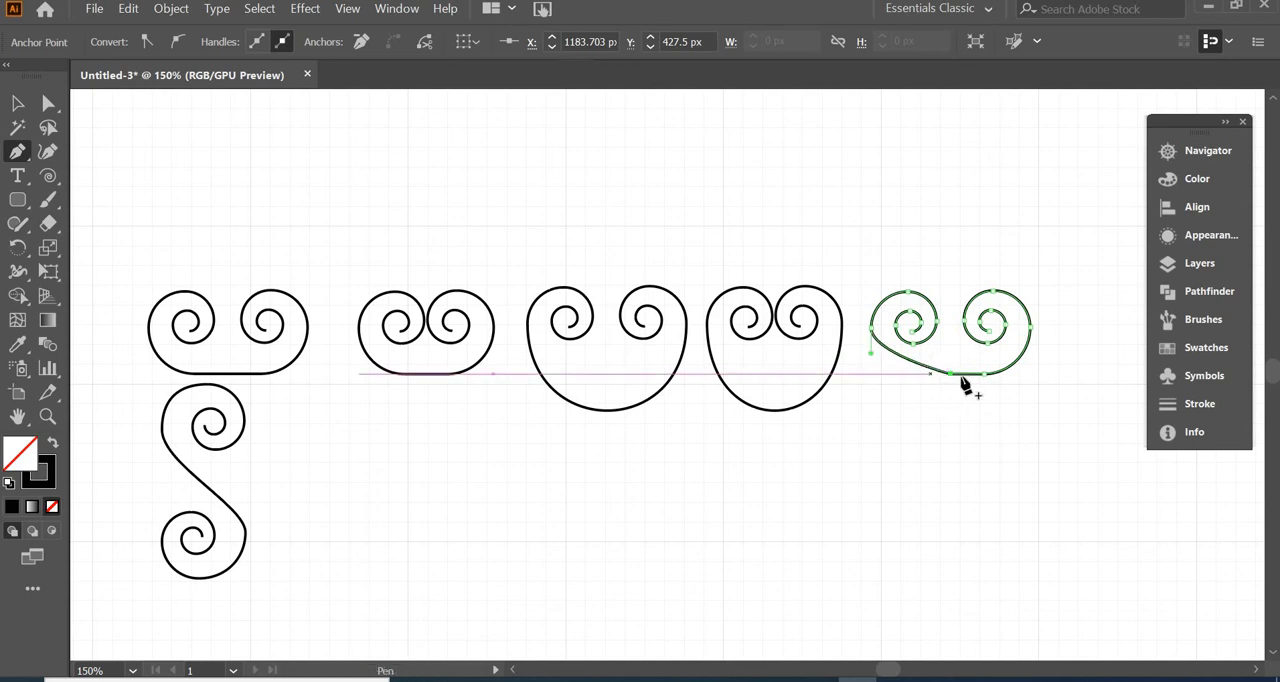
pyautogui.click(984, 374)
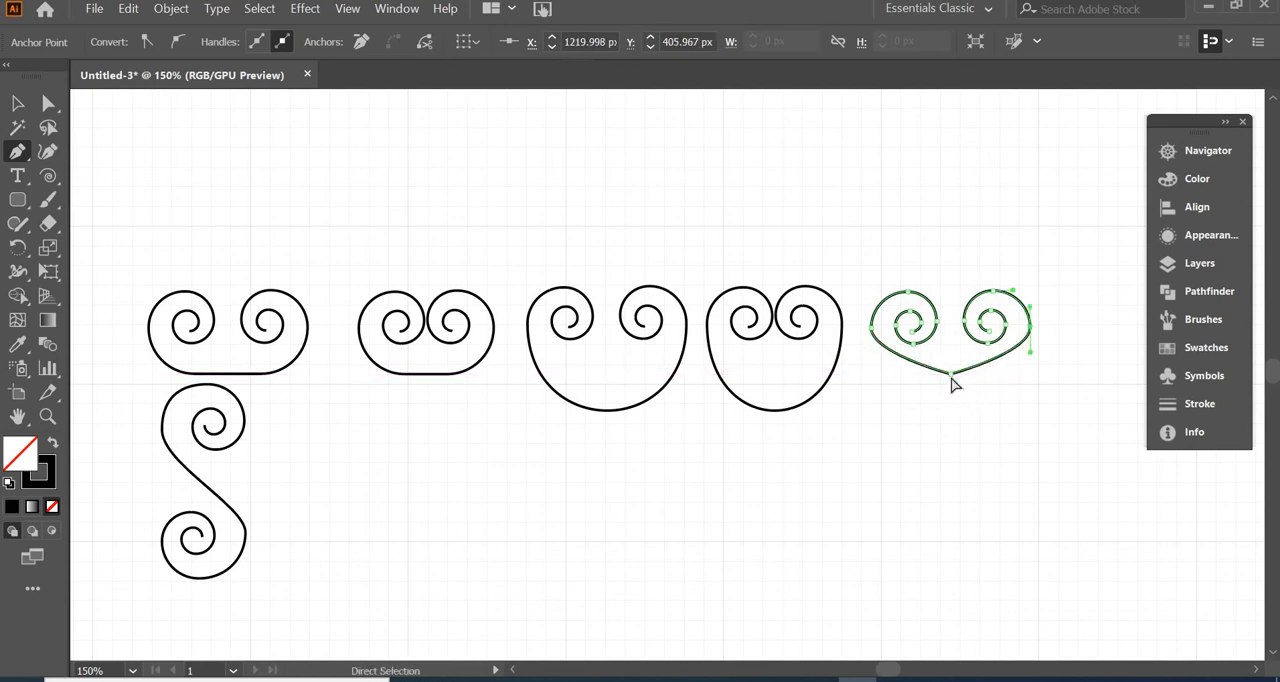
pyautogui.keyDown('ctrl'); pyautogui.click(952, 380); pyautogui.keyUp('ctrl')
pyautogui.moveTo(951, 378); pyautogui.dragTo(952, 441)
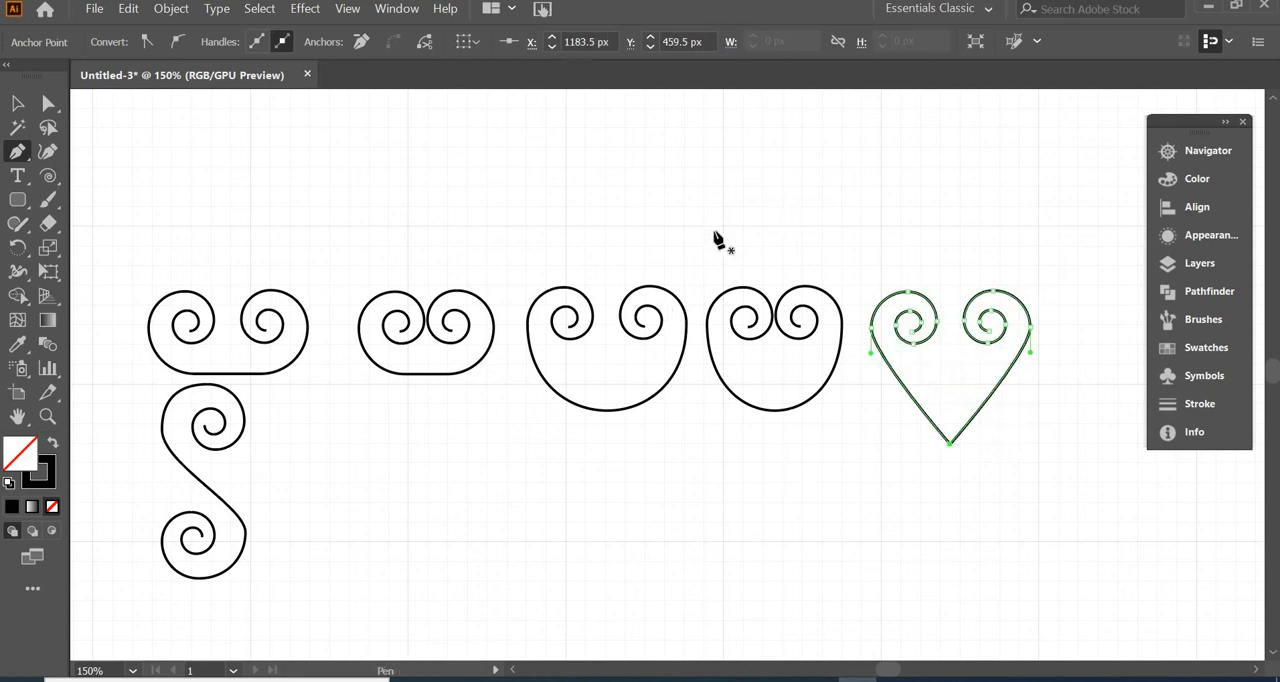
# Place a copy of the heart below it and point both handles of its tip upward to form inward-curving sides
pyautogui.press('v')
pyautogui.click(925, 315)
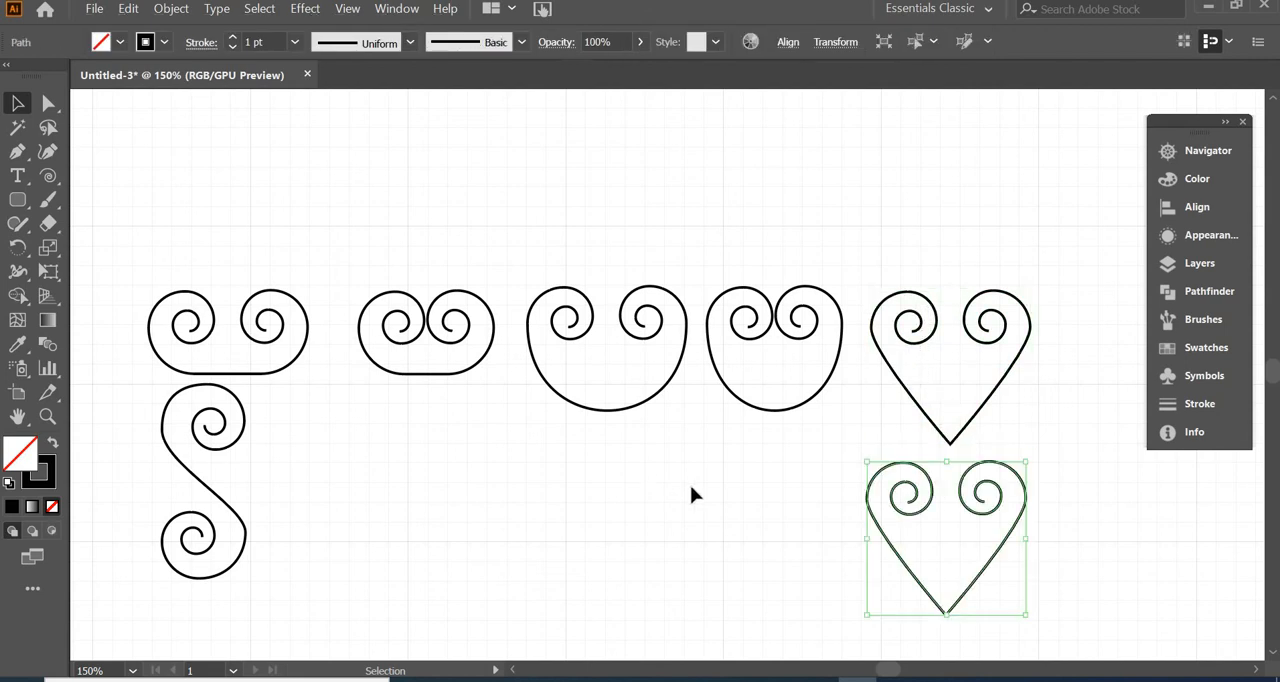
pyautogui.press('p')
pyautogui.keyDown('alt'); pyautogui.moveTo(946, 614); pyautogui.dragTo(950, 541); pyautogui.keyUp('alt')
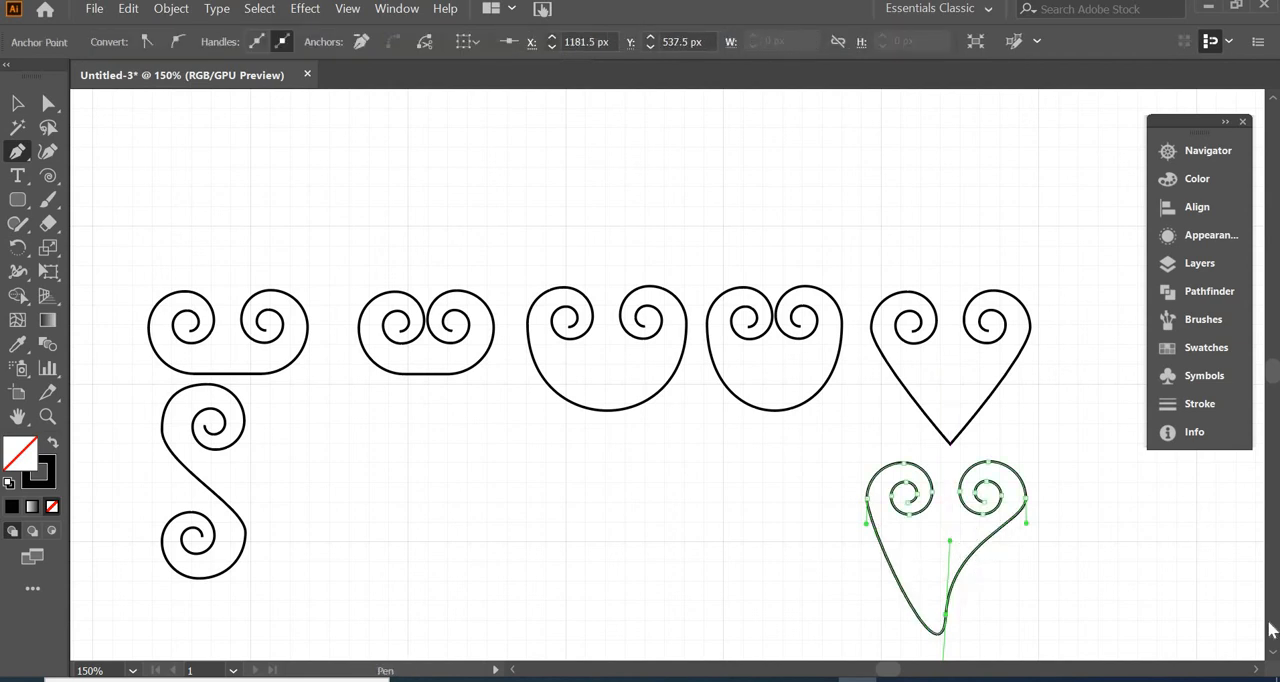
pyautogui.scroll(-2, 1268, 657)
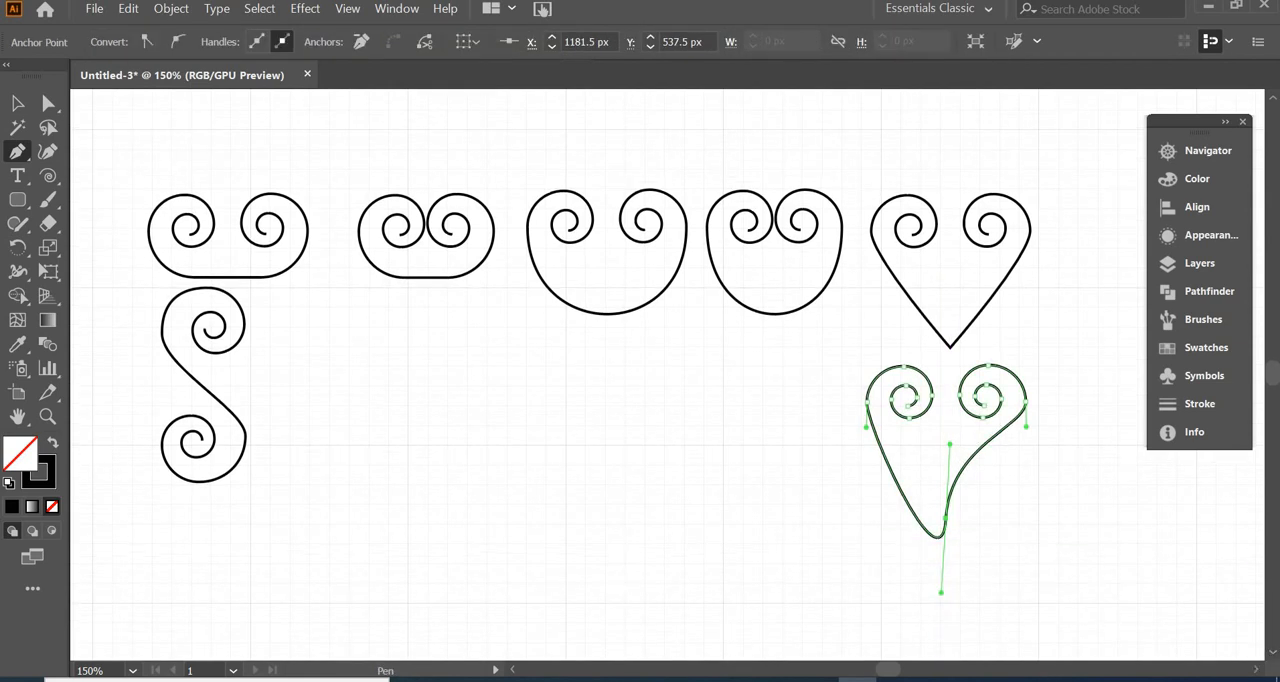
pyautogui.moveTo(941, 593); pyautogui.dragTo(930, 442)
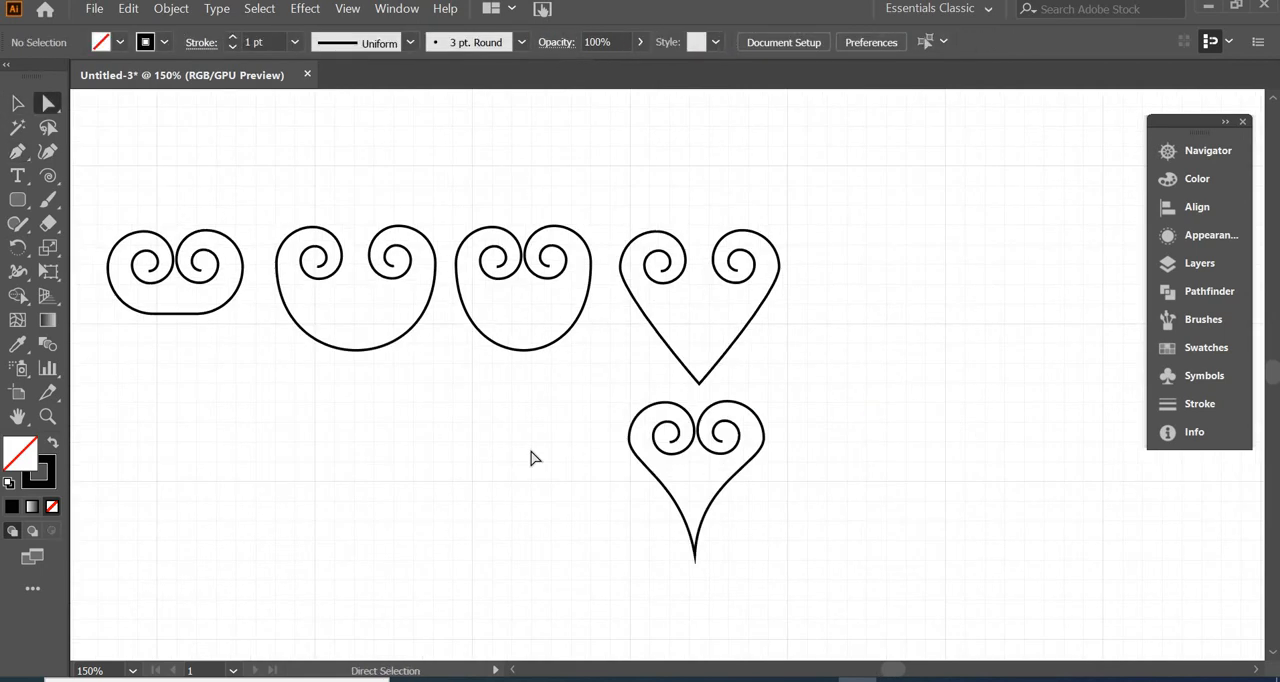
# Place a copy of the S-scroll beside the original
pyautogui.hotkey('ctrl', '-')
pyautogui.hotkey('ctrl', '-')
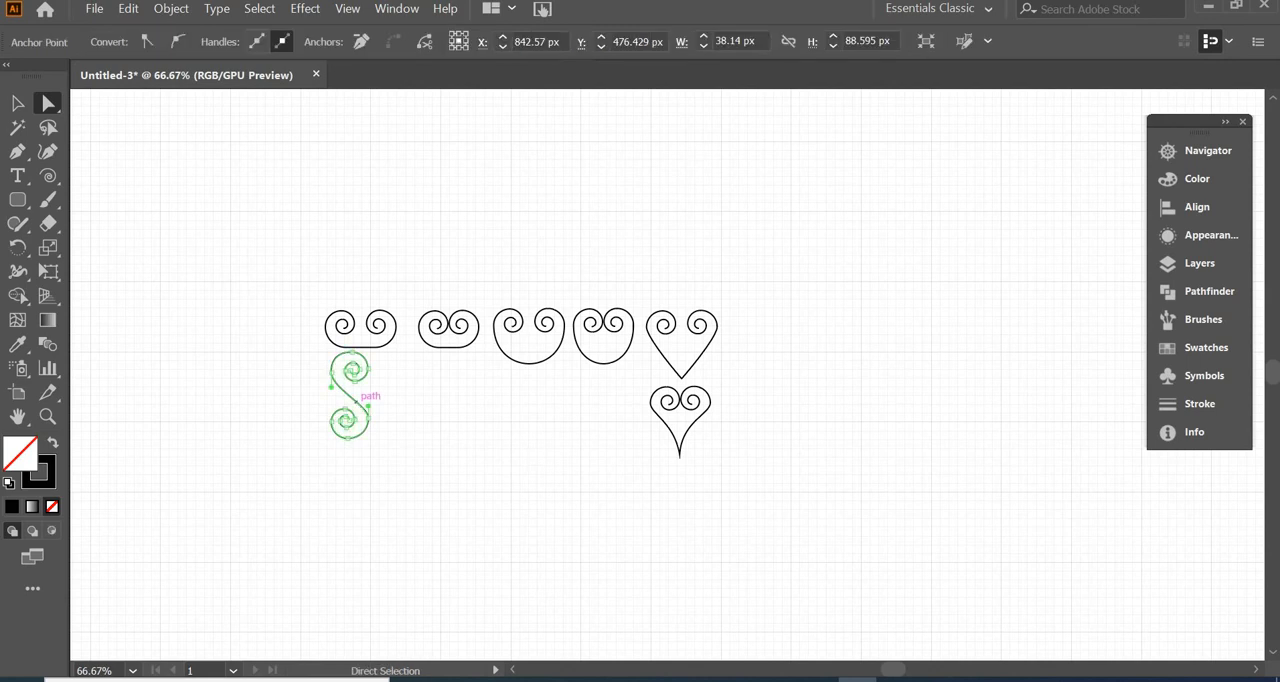
pyautogui.hotkey('ctrl', 'z')
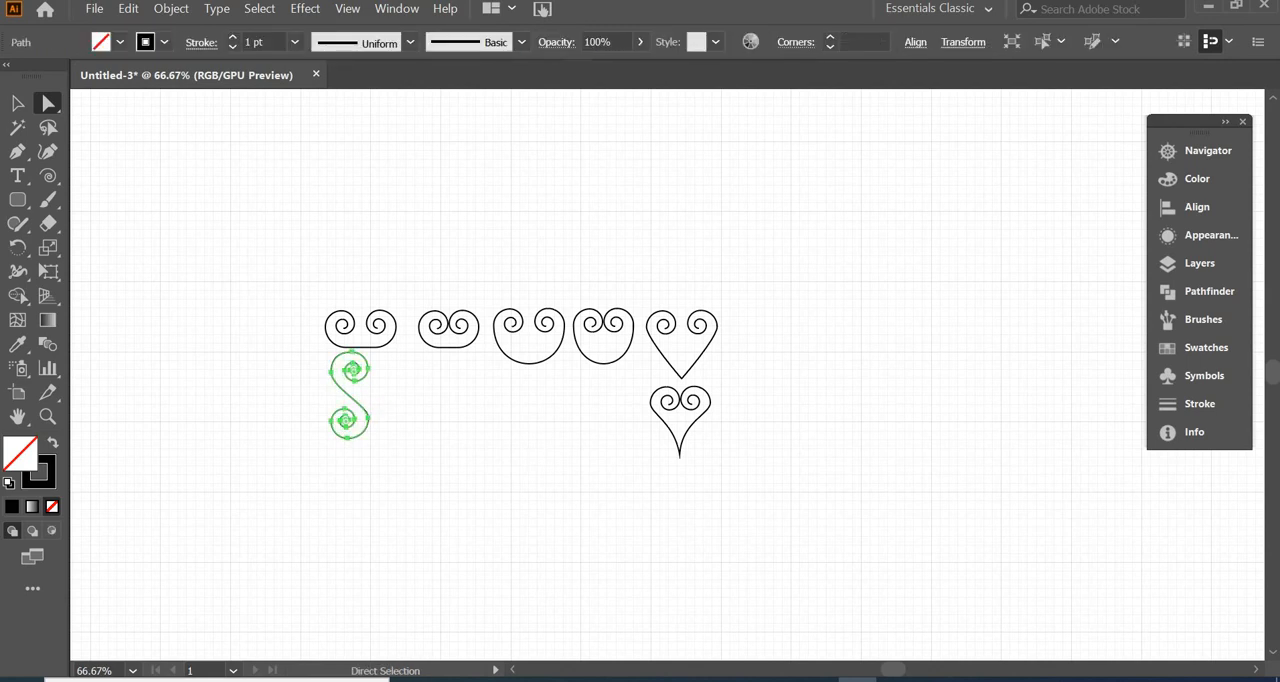
pyautogui.moveTo(358, 410); pyautogui.dragTo(425, 430)
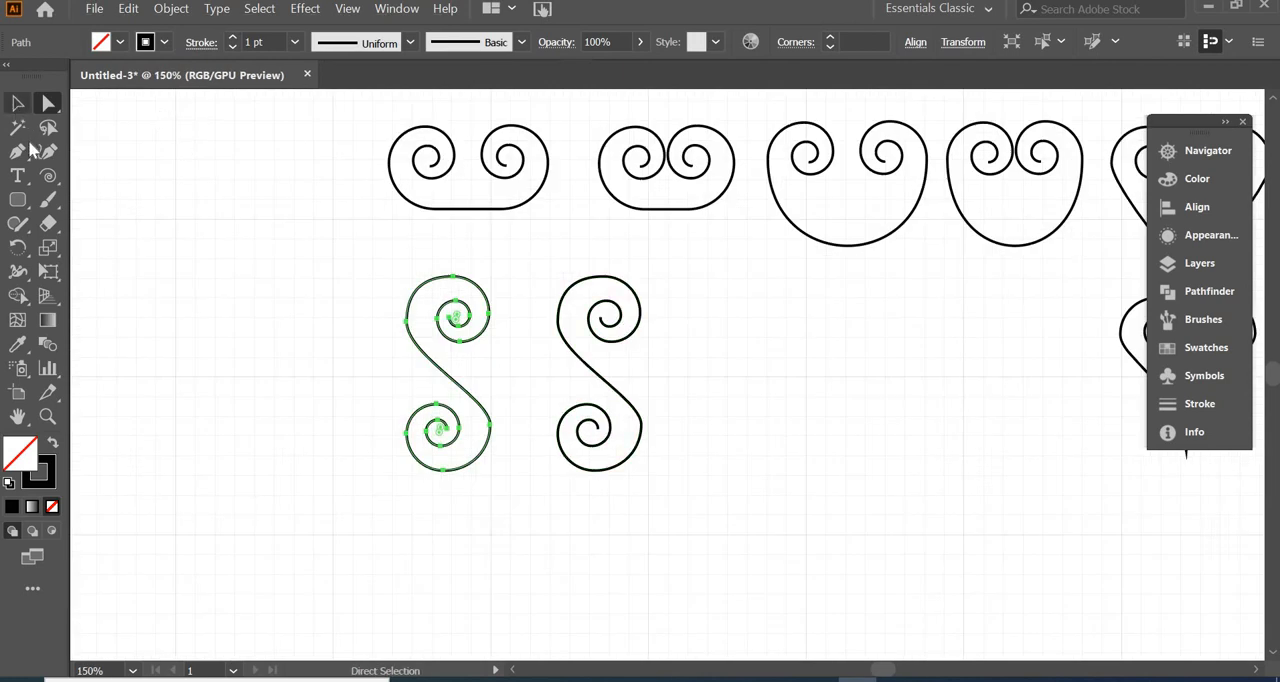
# Shorten the copied S-scroll's lower spiral by deleting its innermost curve segments
pyautogui.click(600, 432)
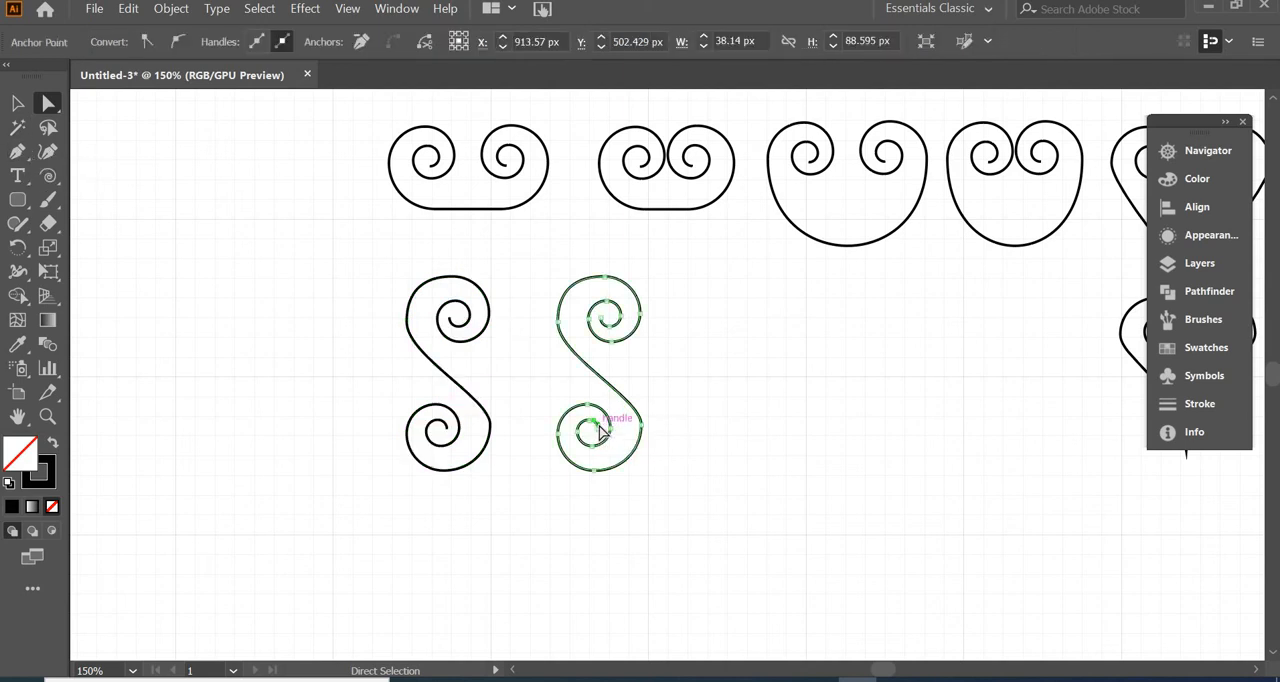
pyautogui.hotkey('ctrl', '=')
pyautogui.hotkey('ctrl', '=')
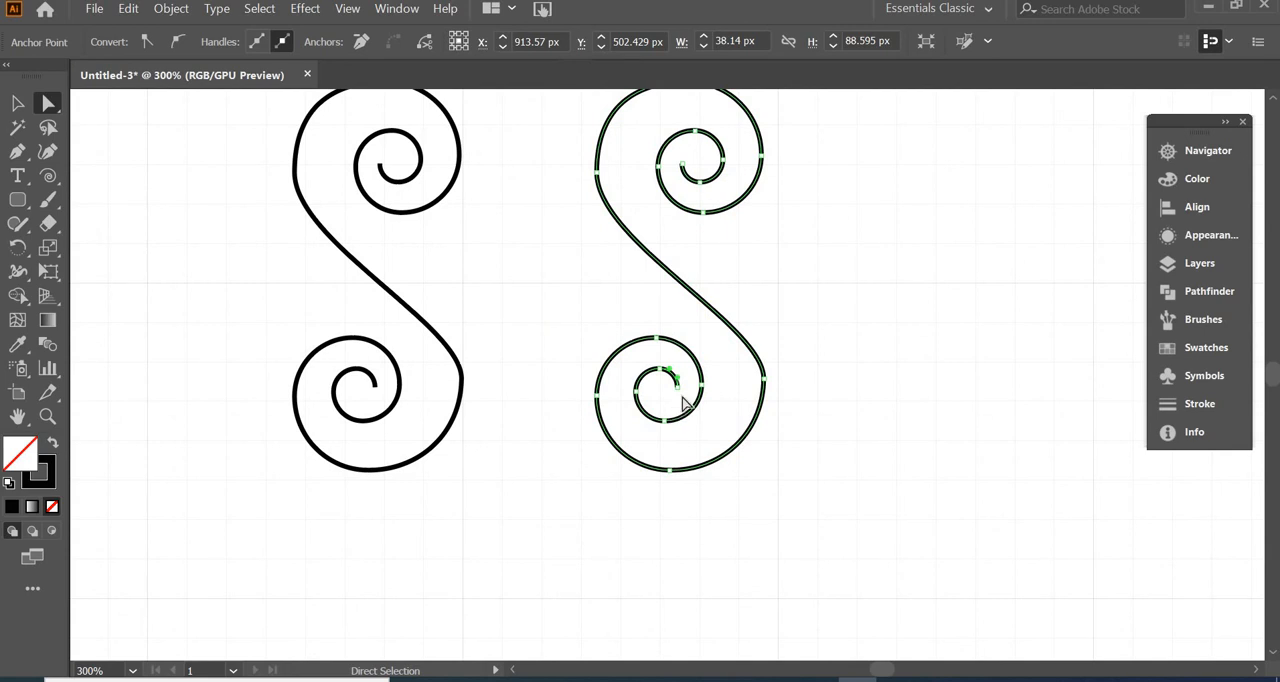
pyautogui.click(677, 388)
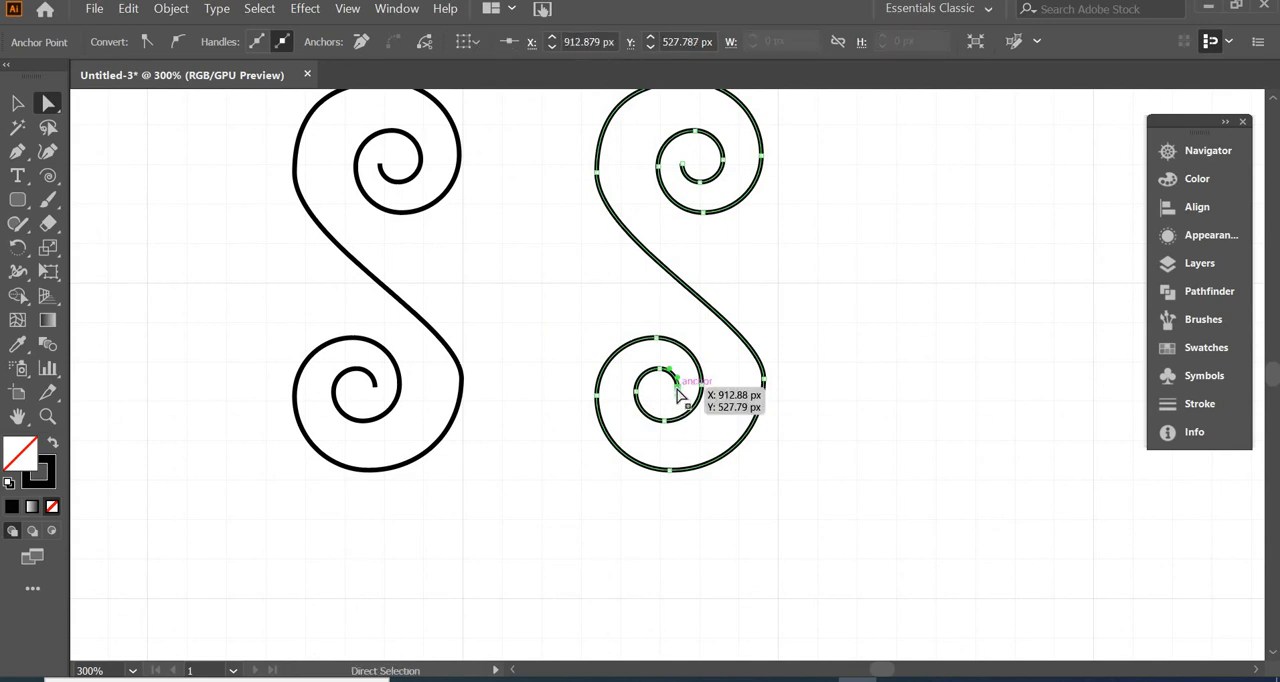
pyautogui.press('Delete')
pyautogui.click(661, 376)
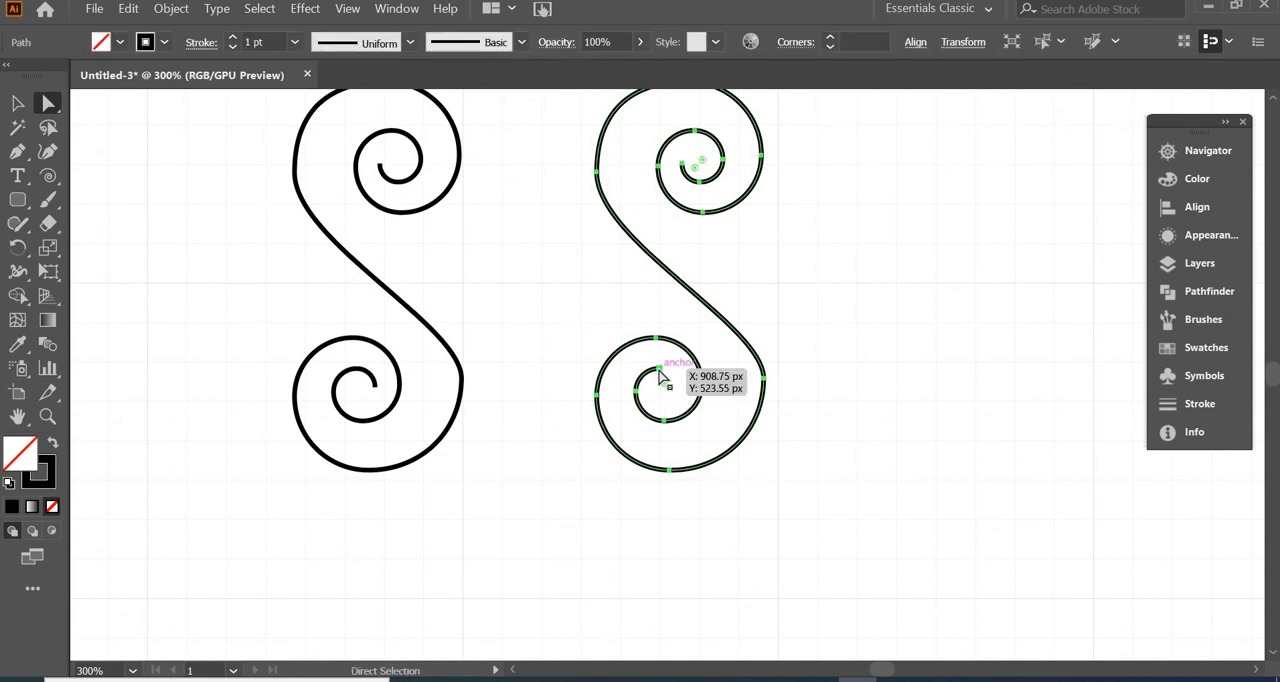
pyautogui.press('Delete')
# Scale the shortened lower spiral of the copied S-scroll uniformly to 50%
pyautogui.press('v')
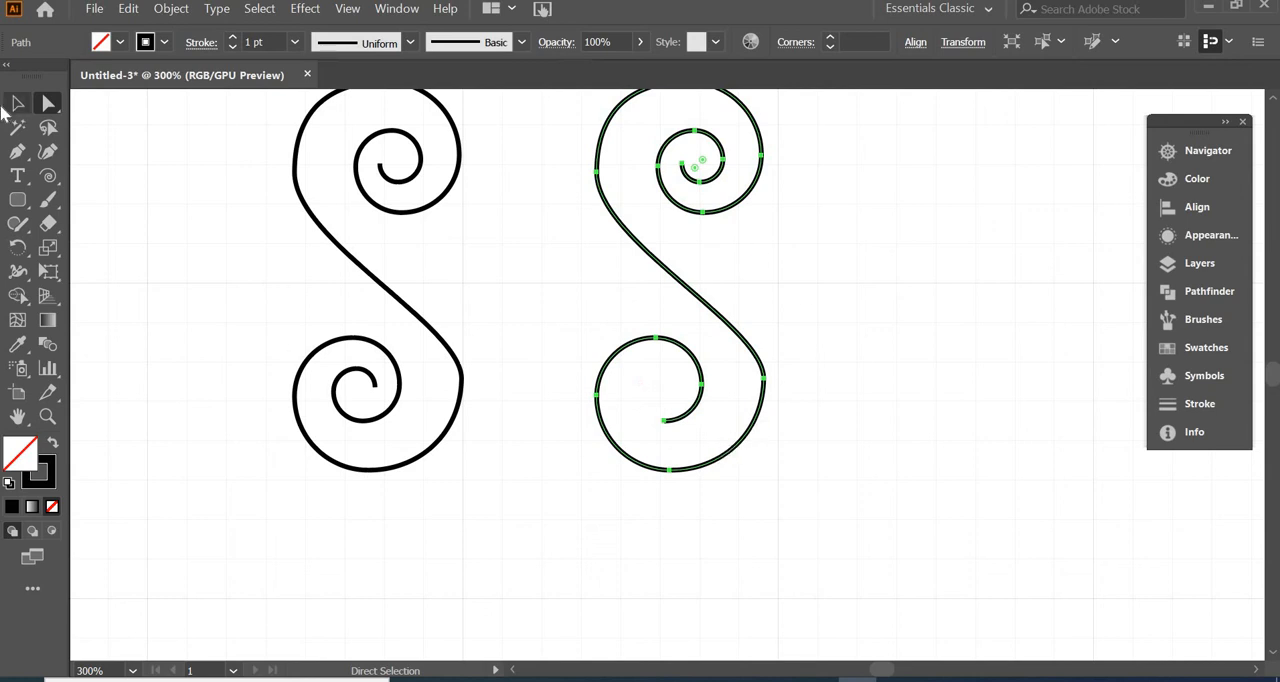
pyautogui.click(50, 105)
pyautogui.moveTo(549, 308); pyautogui.dragTo(820, 511)
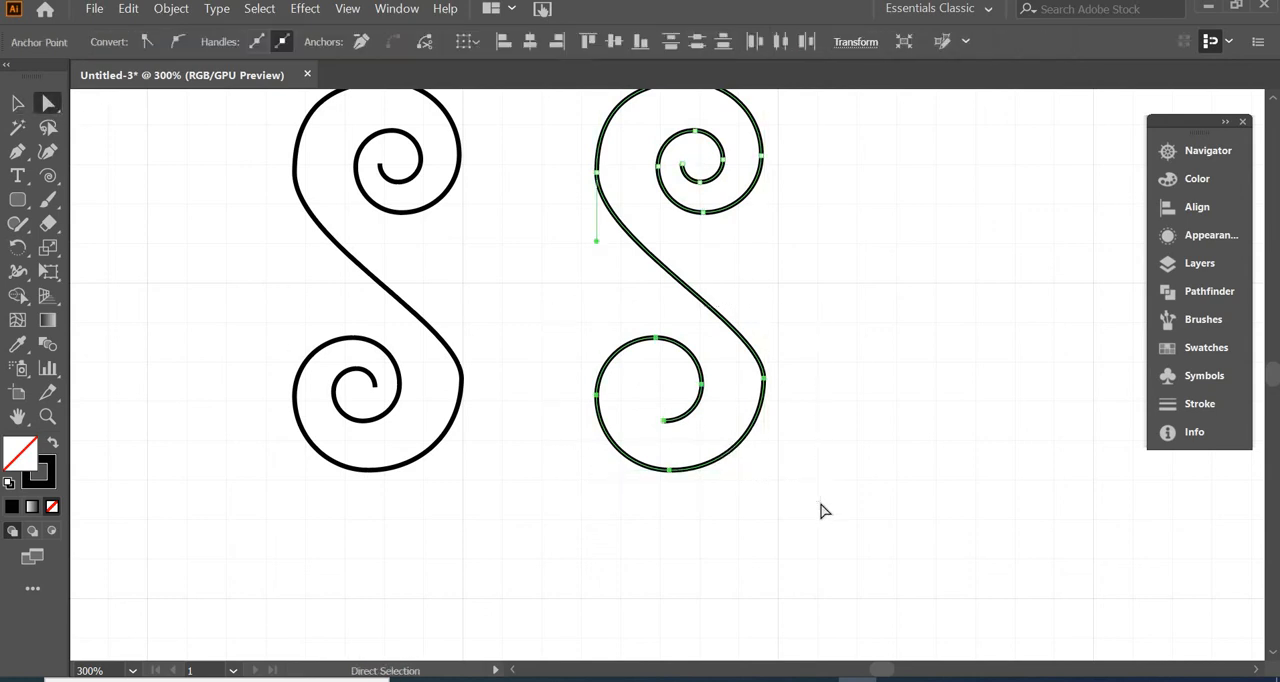
pyautogui.click(52, 249)
pyautogui.doubleClick(55, 253)
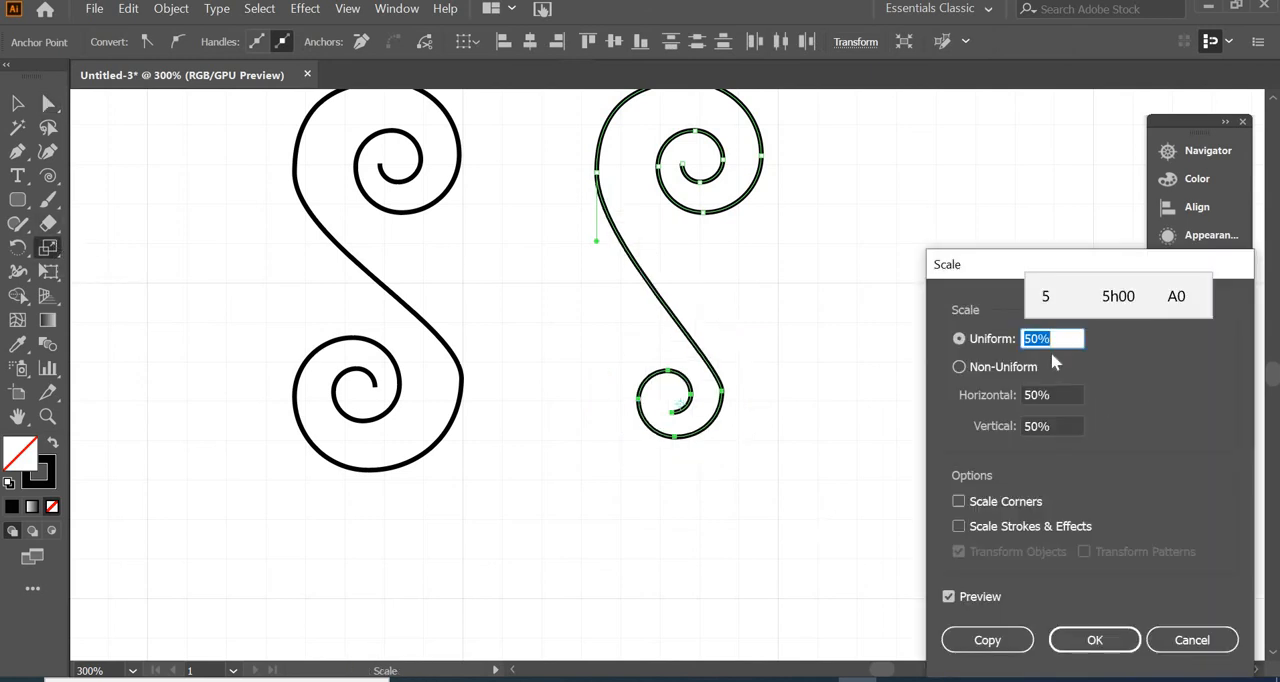
pyautogui.click(1094, 640)
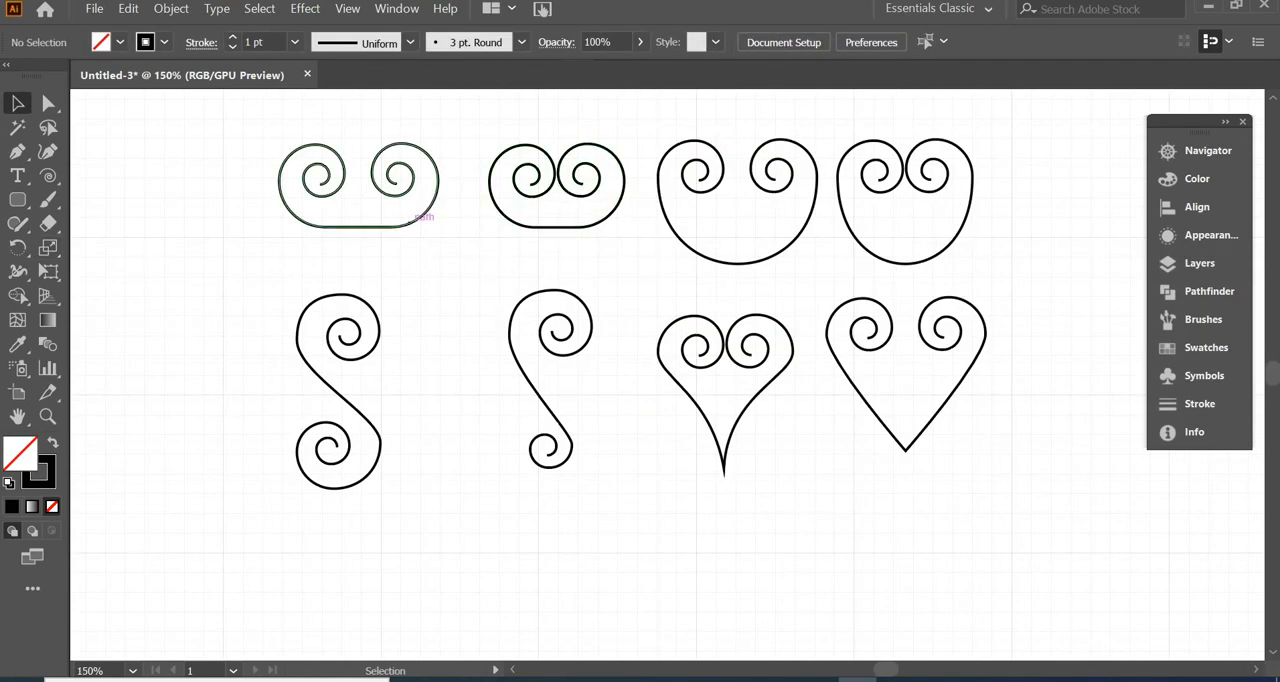
# Set the stroke weight of the first two scrolls in the upper row to 5 pt
pyautogui.click(412, 228)
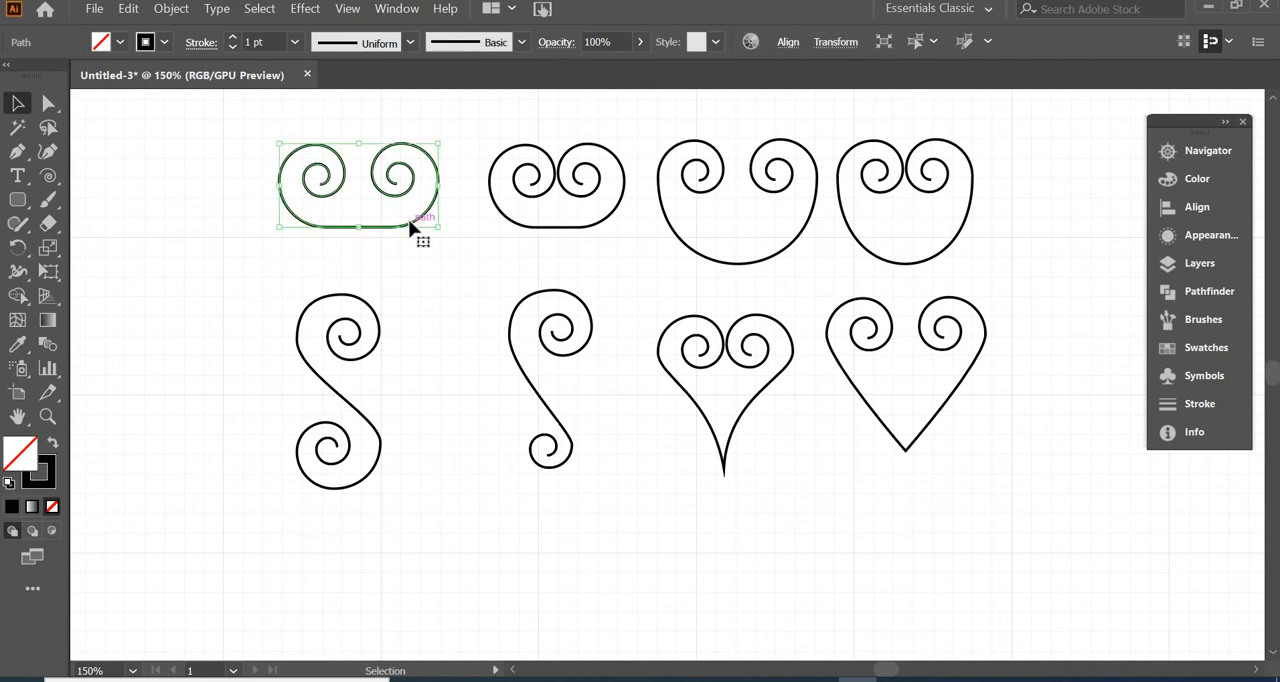
pyautogui.click(232, 38)
pyautogui.click(232, 38)
pyautogui.click(232, 38)
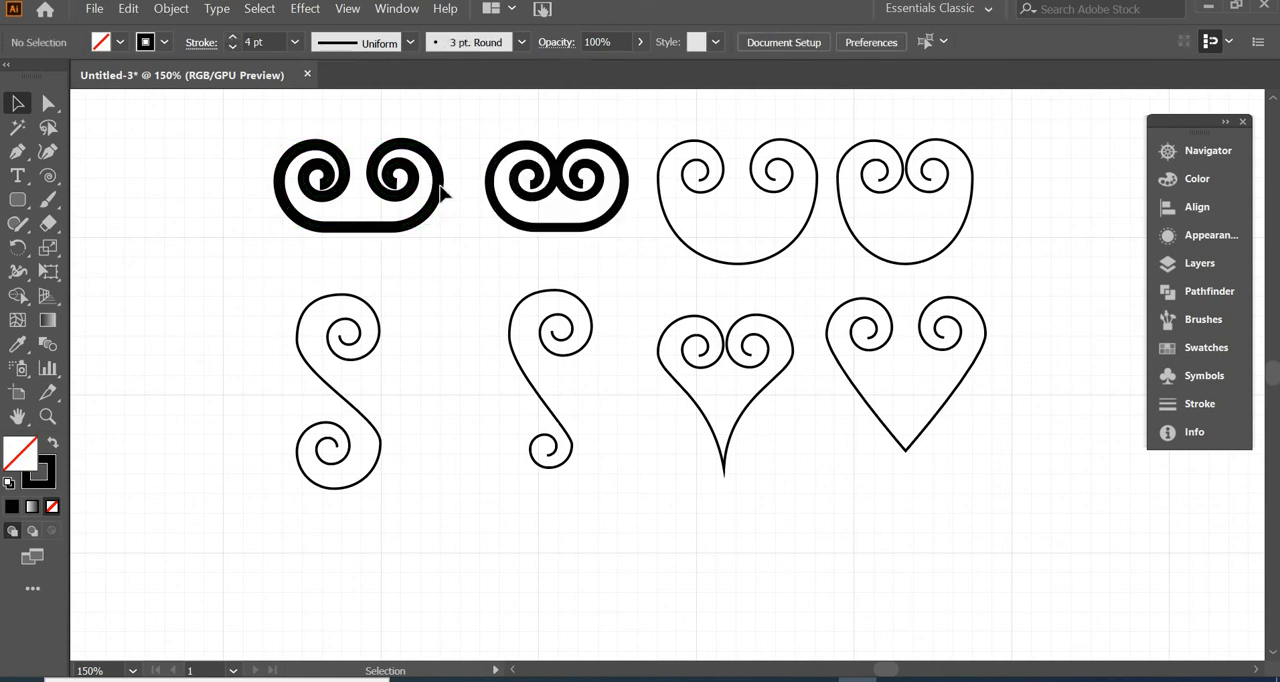
pyautogui.click(440, 195)
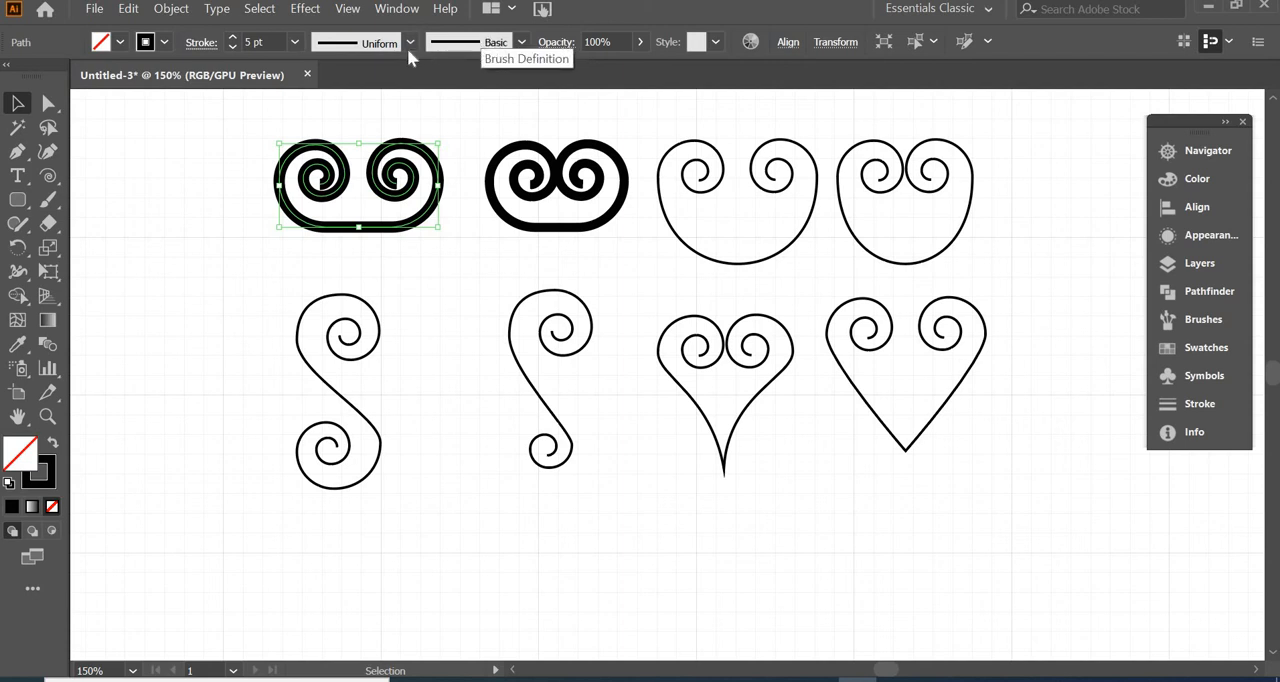
# Apply Width Profile 1 to the first scroll, and give the second scroll a 4 pt stroke with the flat-sided, tapered-end width profile
pyautogui.click(410, 44)
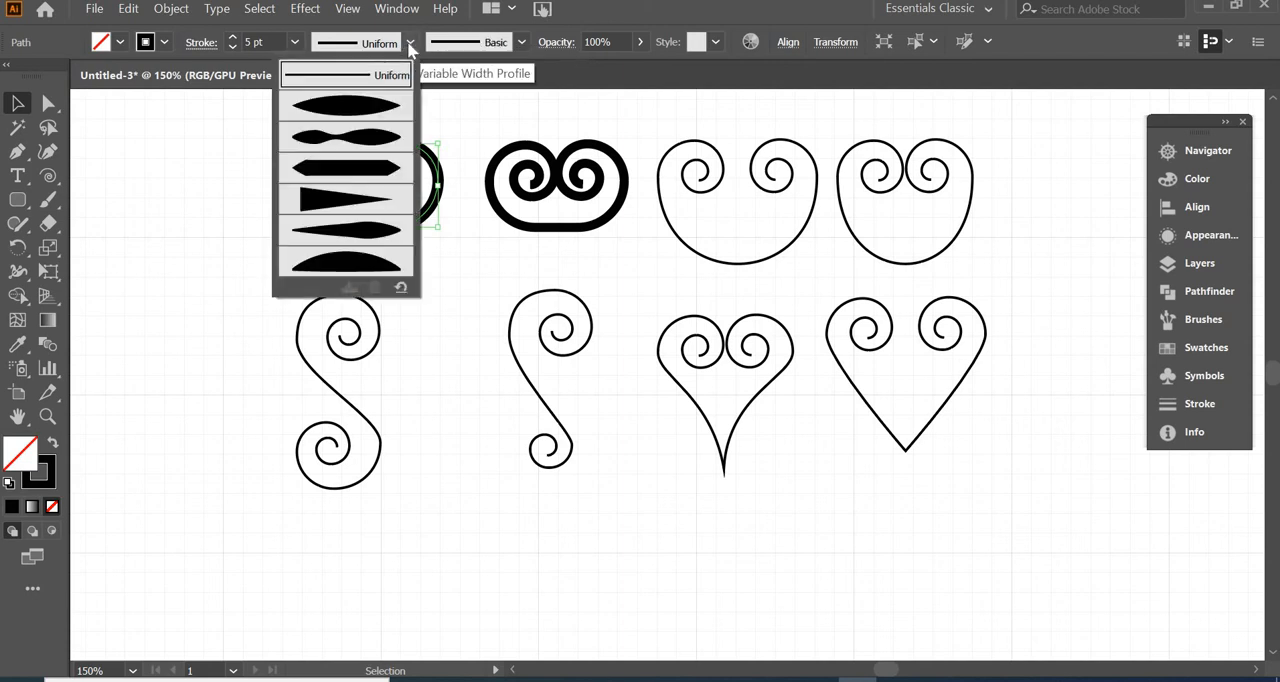
pyautogui.click(383, 106)
pyautogui.click(380, 103)
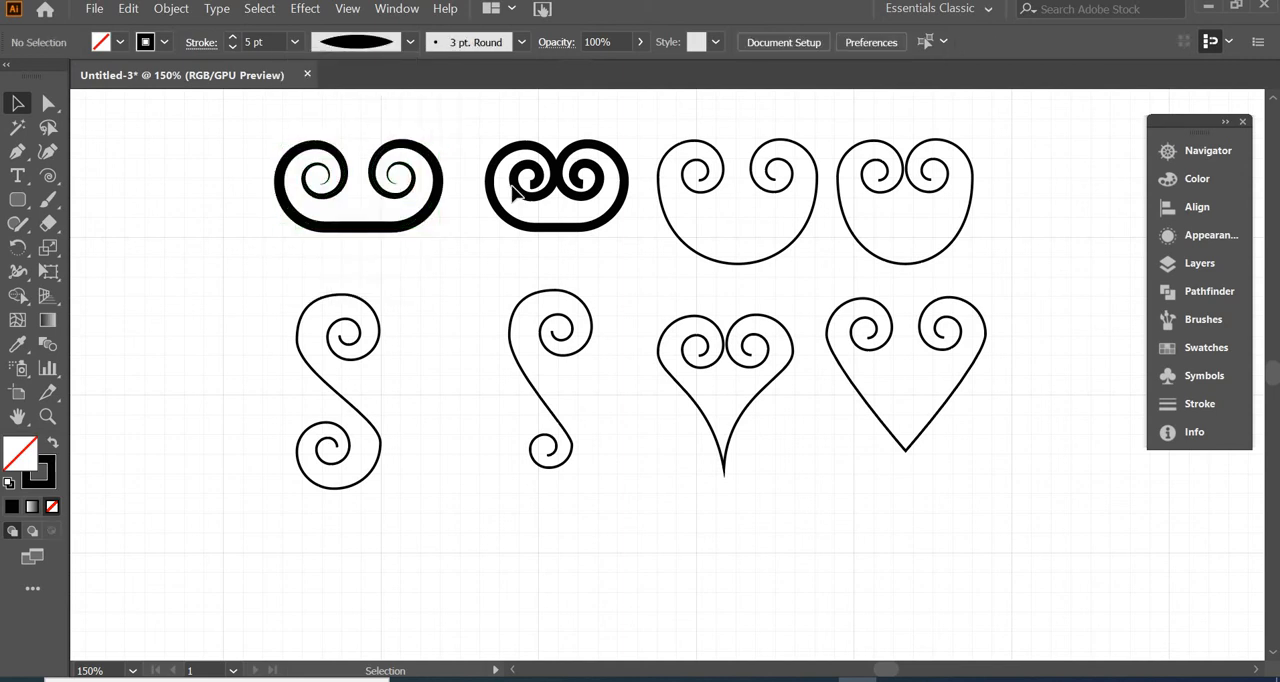
pyautogui.click(519, 195)
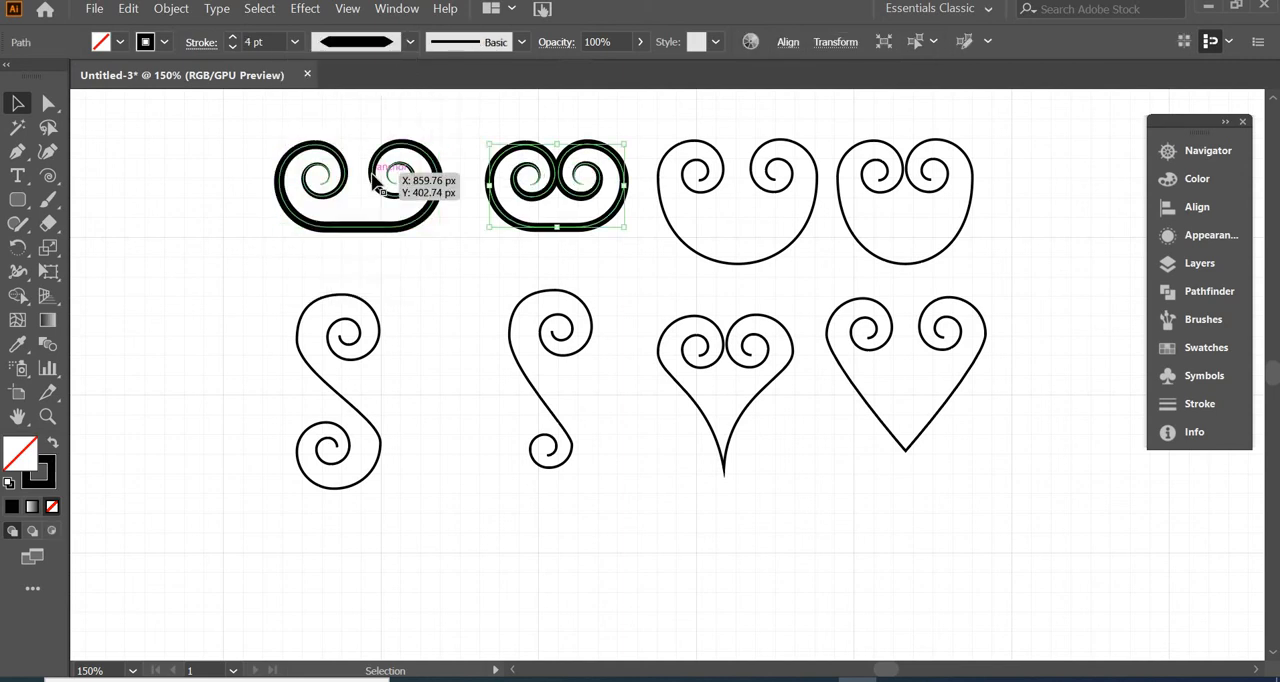
# Give the third scroll in the upper row a thicker stroke with a width profile that bulges at the spirals and thins along the bottom
pyautogui.click(420, 286)
pyautogui.click(671, 223)
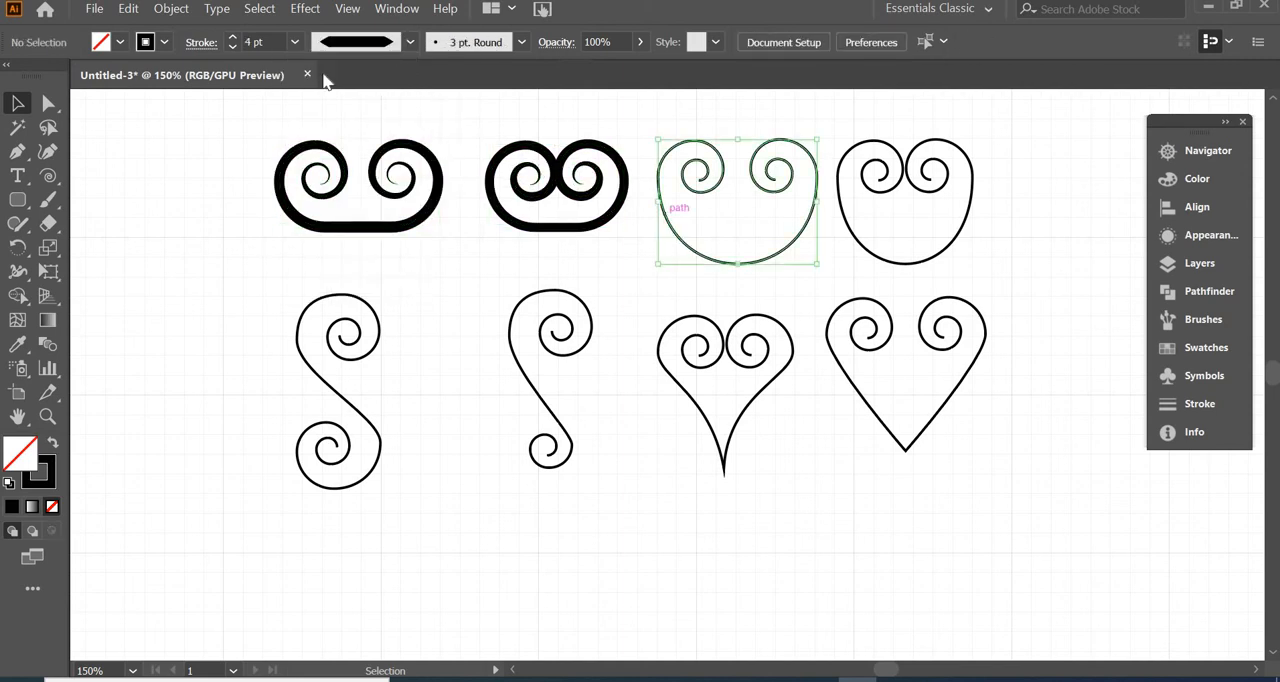
pyautogui.click(410, 42)
pyautogui.click(345, 150)
# Rotate the second thick C-scroll 90° so it stands upright, and move it below the pointed heart with touching spirals
pyautogui.click(632, 280)
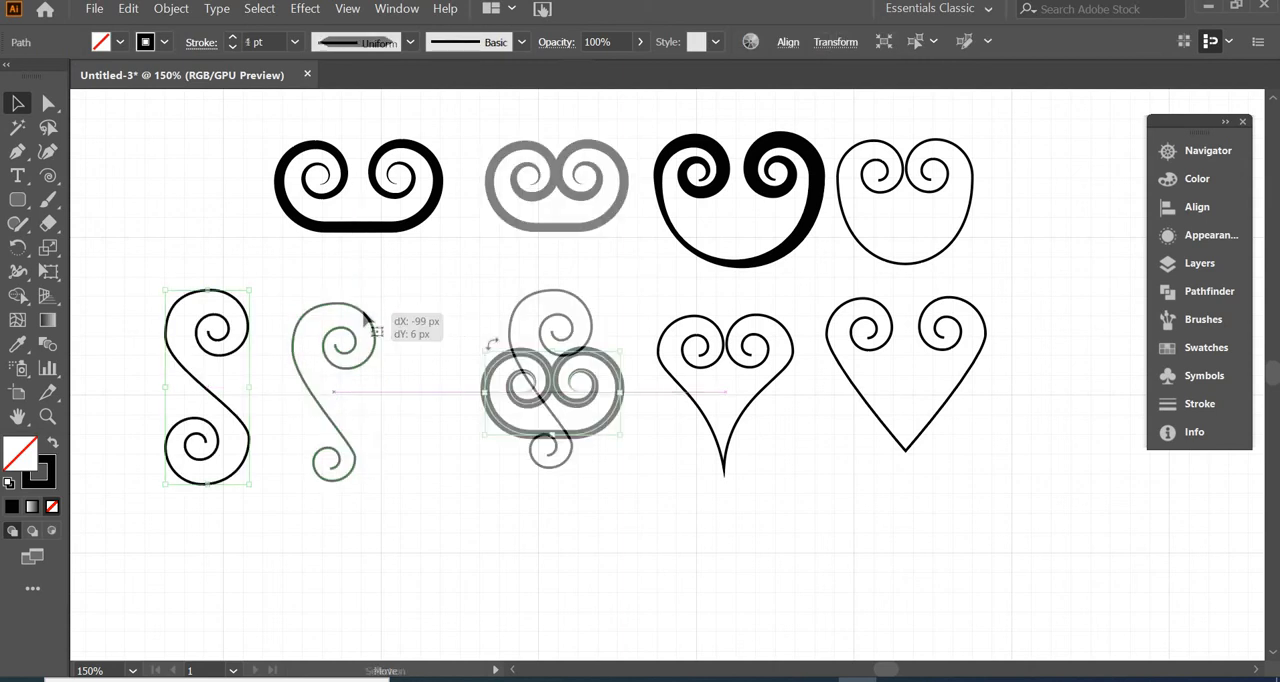
pyautogui.moveTo(486, 346); pyautogui.dragTo(597, 331)
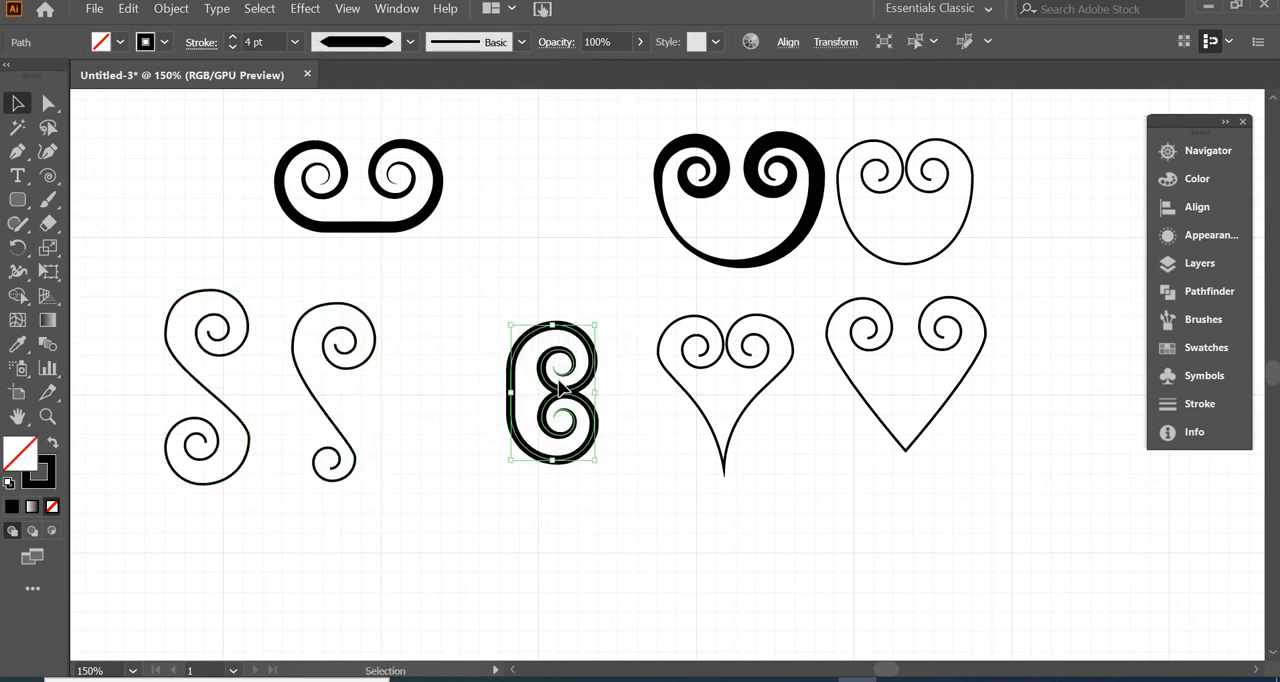
pyautogui.moveTo(588, 410); pyautogui.dragTo(755, 566)
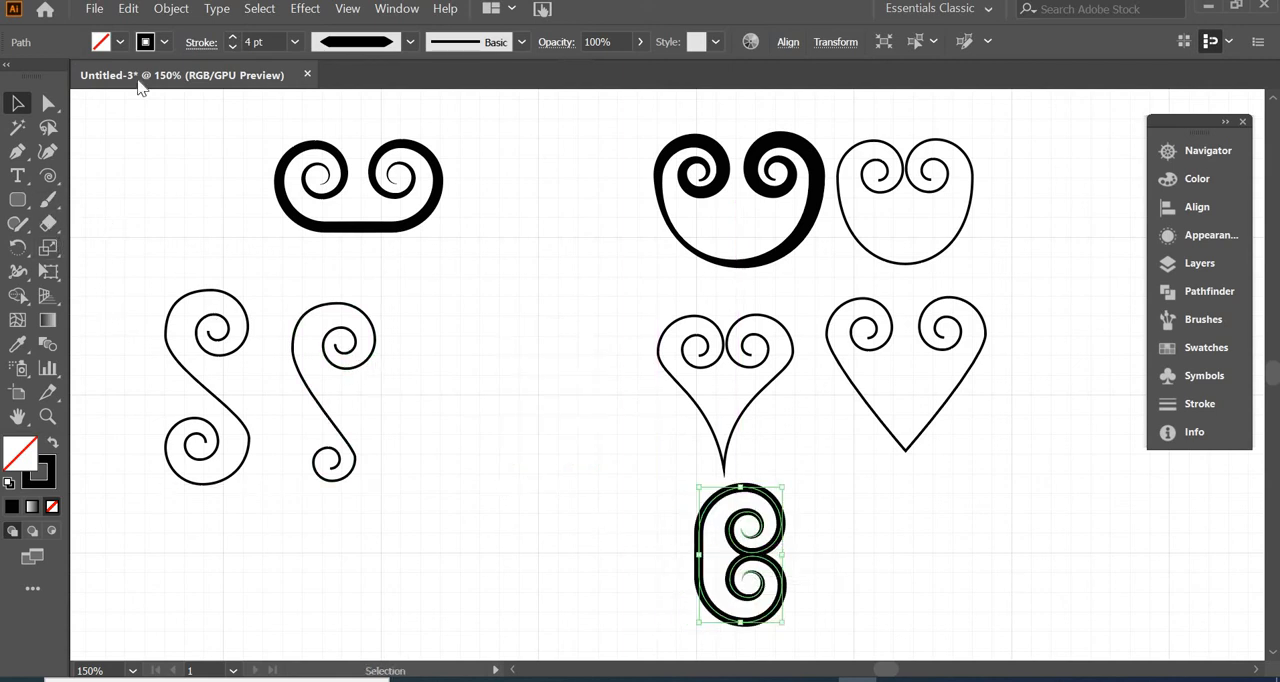
# Create a mirrored copy of the upright C-scroll by reflecting it across the vertical axis
pyautogui.click(171, 8)
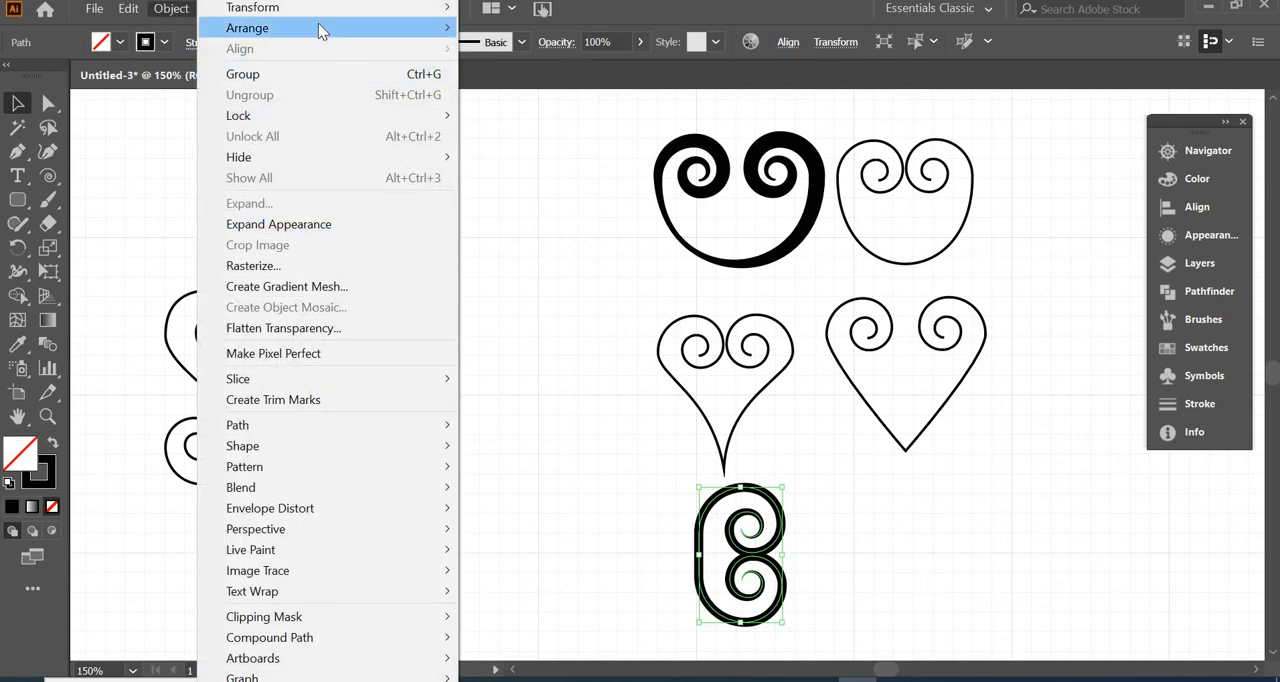
pyautogui.moveTo(322, 30)
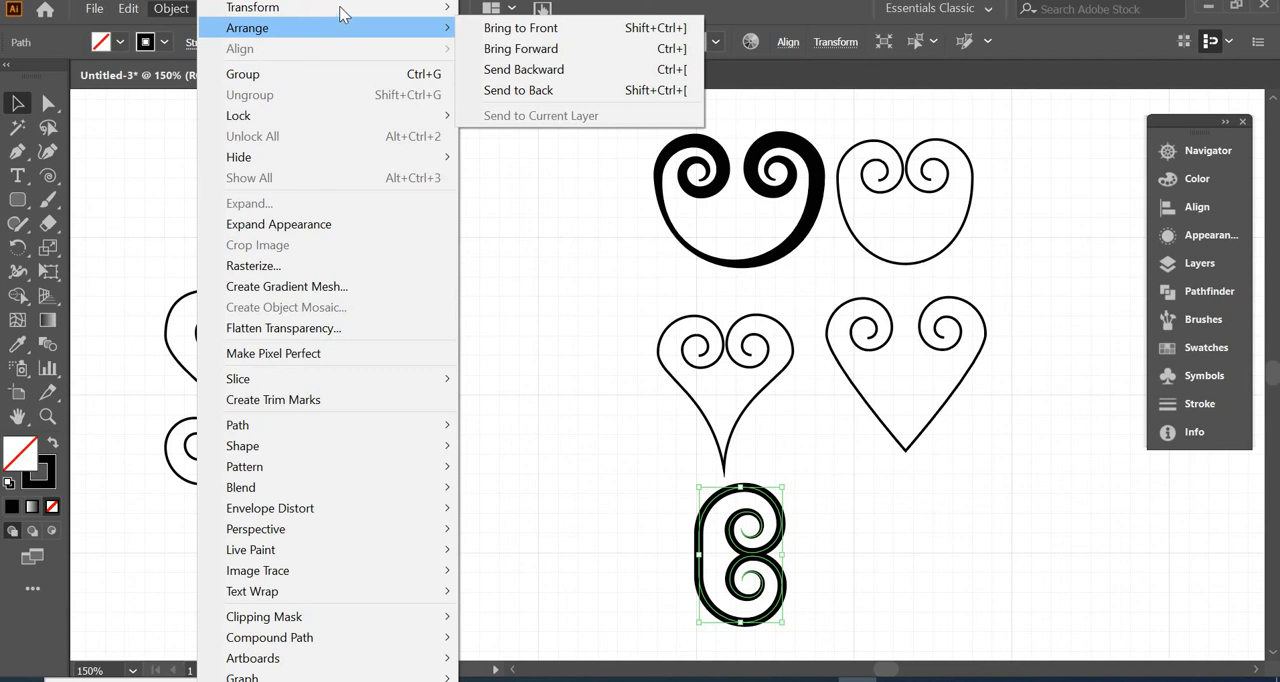
pyautogui.moveTo(345, 8)
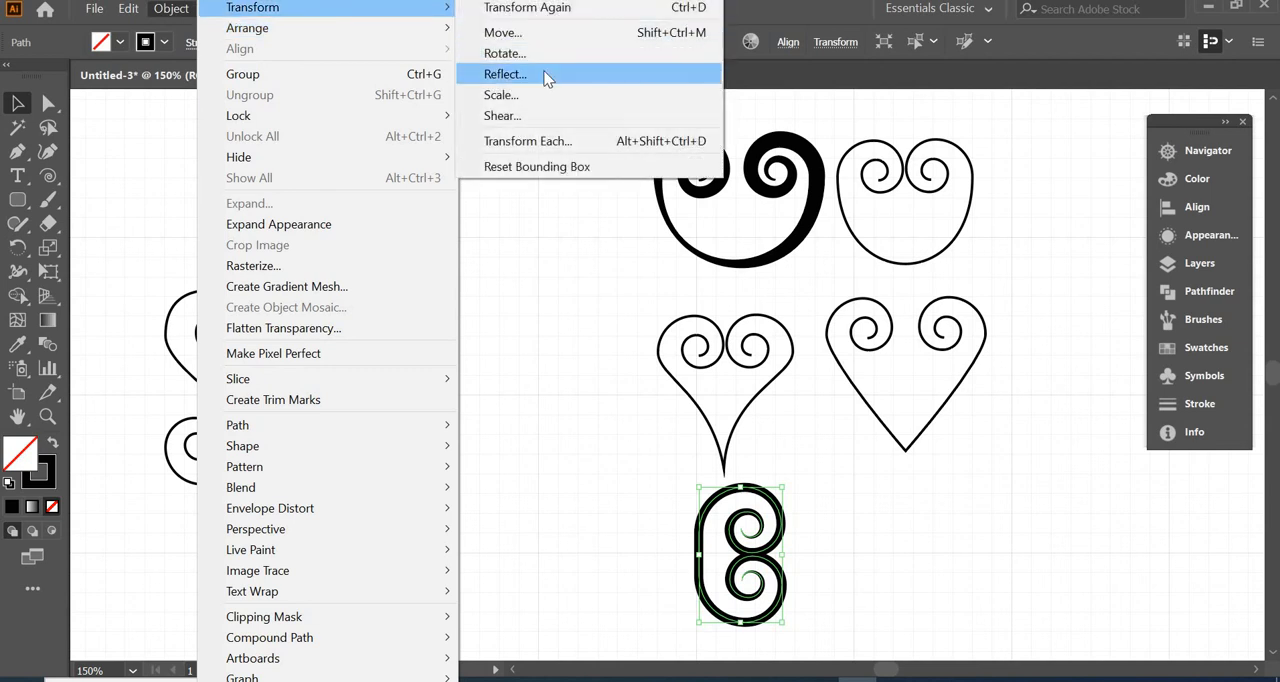
pyautogui.click(542, 74)
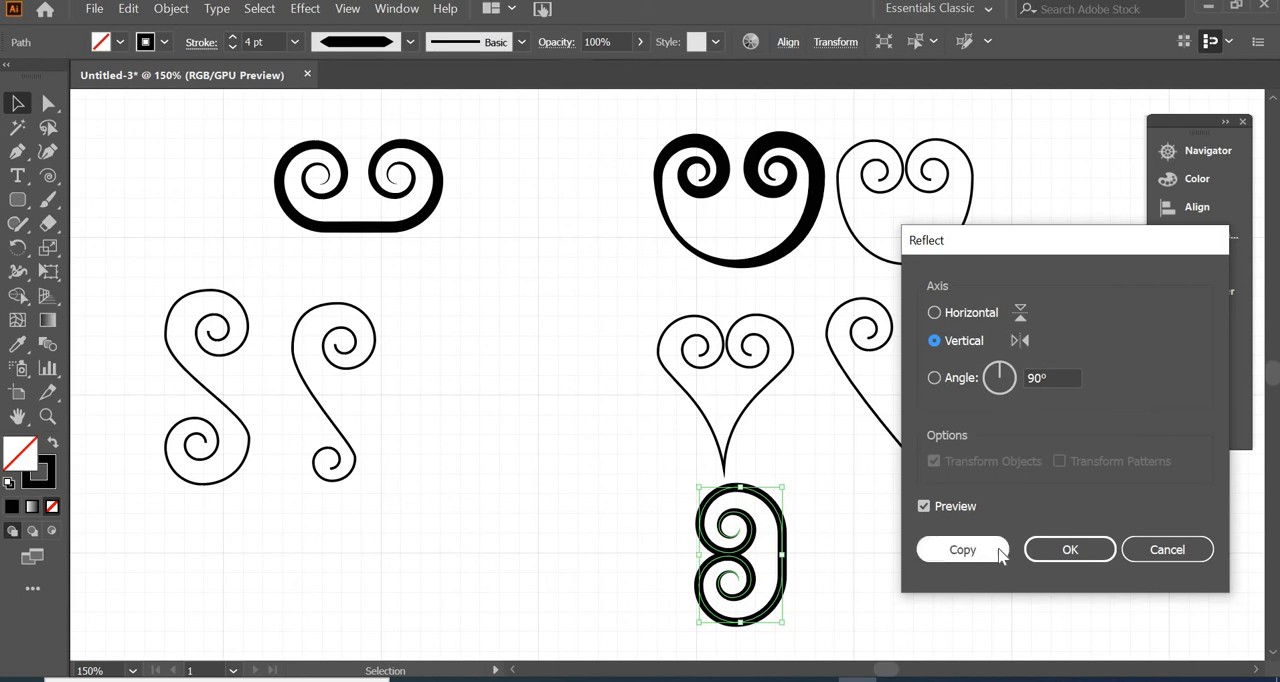
pyautogui.click(962, 550)
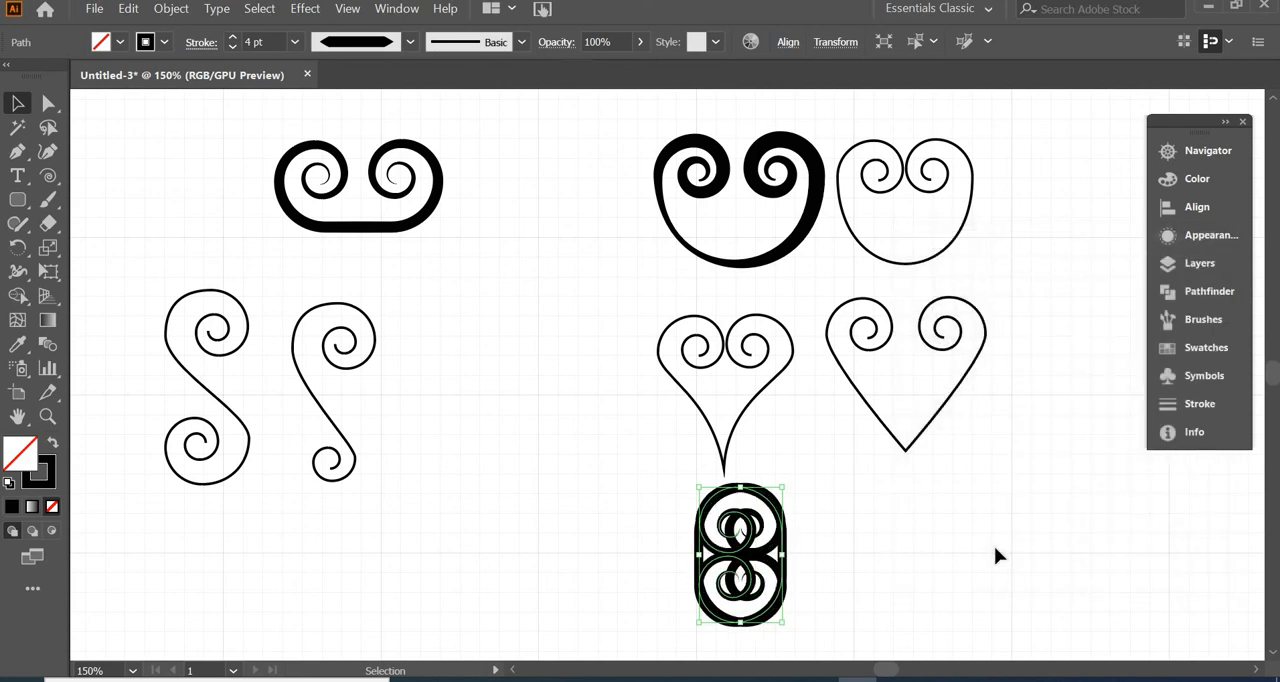
# Nudge the mirrored C-scroll sideways until the two scrolls stand back to back, touching along their straight sides
pyautogui.press('Left')
pyautogui.press('Left')
pyautogui.press('Left')
pyautogui.press('Left')
pyautogui.press('Left')
pyautogui.press('Left')
pyautogui.press('Left')
pyautogui.press('Left')
pyautogui.press('Left')
pyautogui.press('Left')
pyautogui.press('Left')
pyautogui.press('Left')
pyautogui.press('Left')
pyautogui.press('Left')
pyautogui.press('Left')
pyautogui.press('Left')
pyautogui.press('Left')
pyautogui.press('Left')
pyautogui.press('Left')
pyautogui.press('Left')
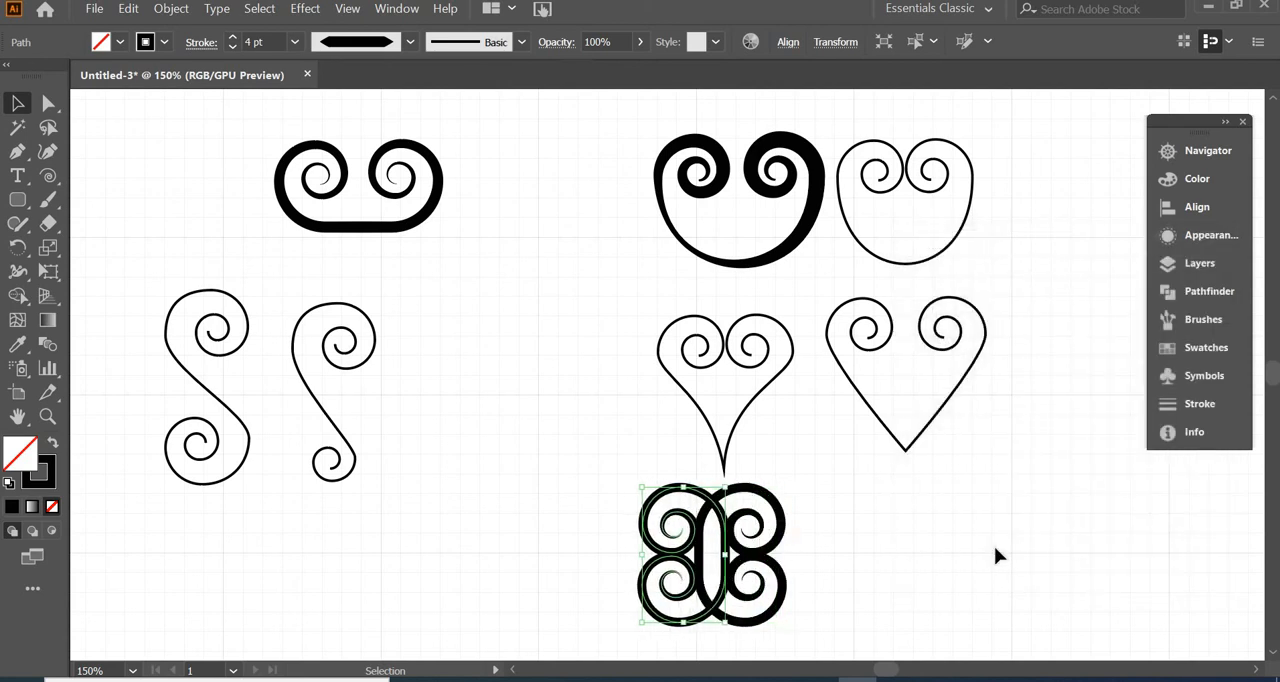
pyautogui.press('Left')
pyautogui.press('Left')
pyautogui.press('Left')
pyautogui.press('Left')
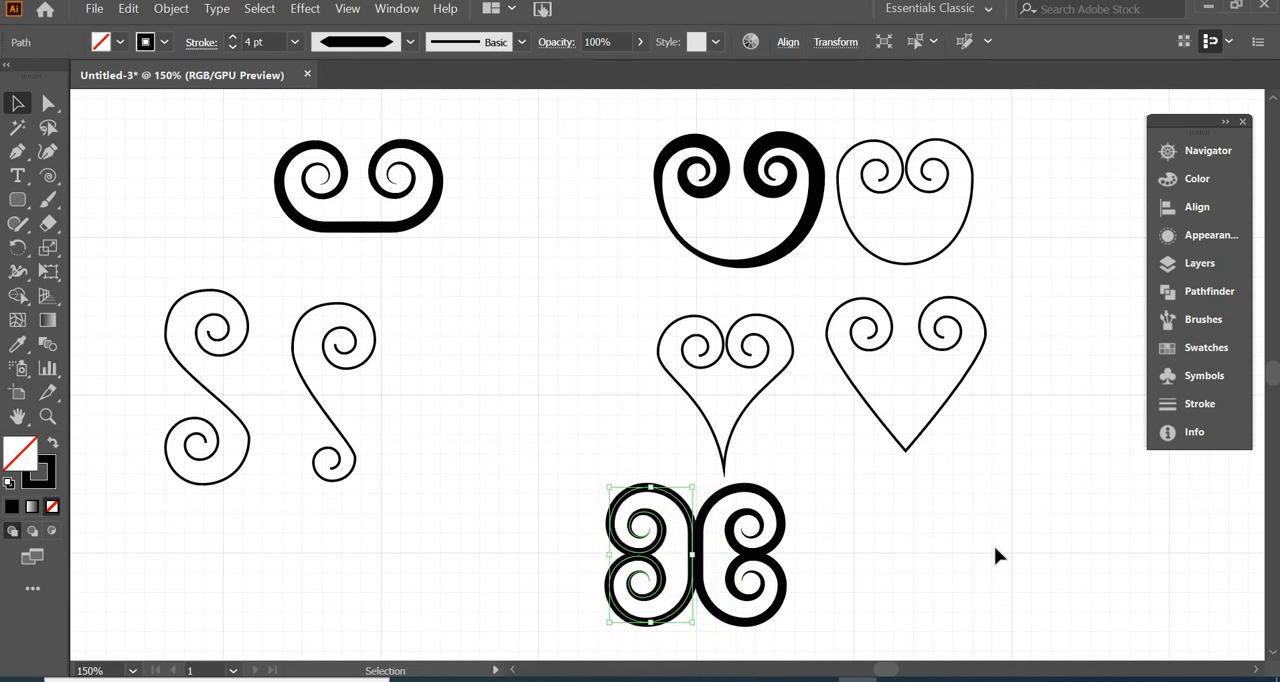
pyautogui.click(917, 508)
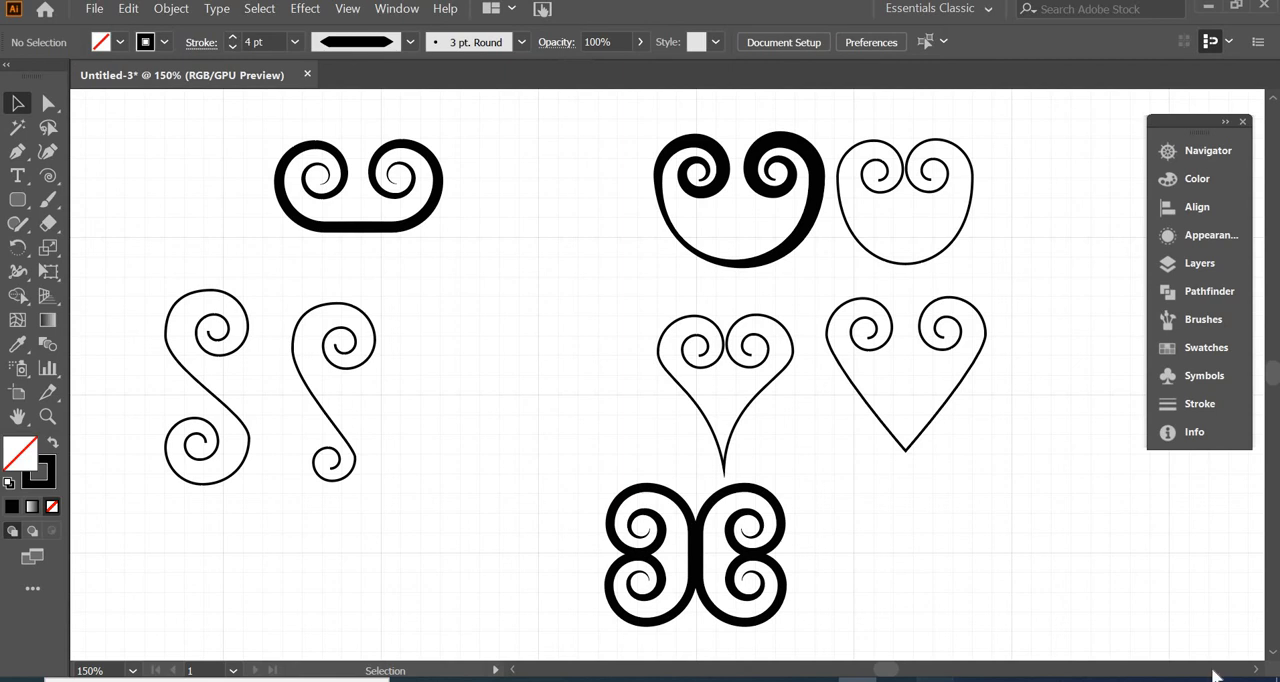
# Place a copy of the mirrored C-scroll in the empty area below and rotate it 45°
pyautogui.press('ctrl')
pyautogui.hotkey('ctrl', '-')
pyautogui.hotkey('ctrl', '-')
pyautogui.moveTo(655, 467); pyautogui.dragTo(498, 584)
pyautogui.hotkey('ctrl', '+')
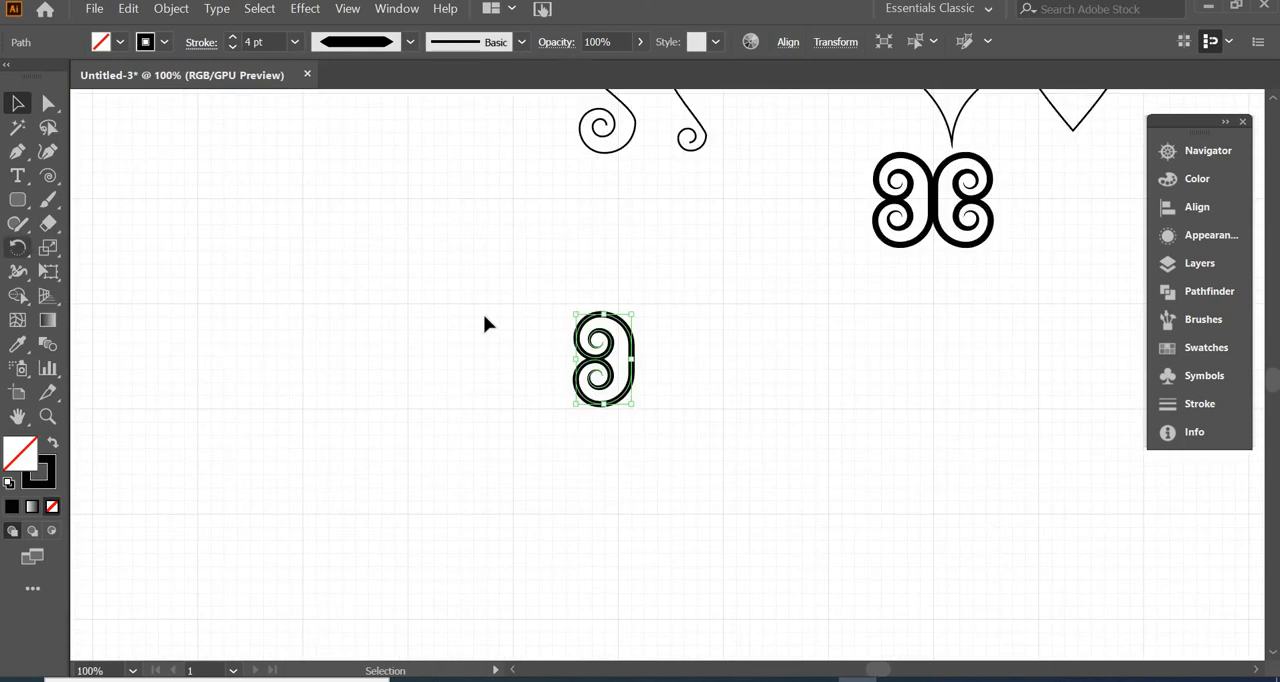
pyautogui.doubleClick(18, 248)
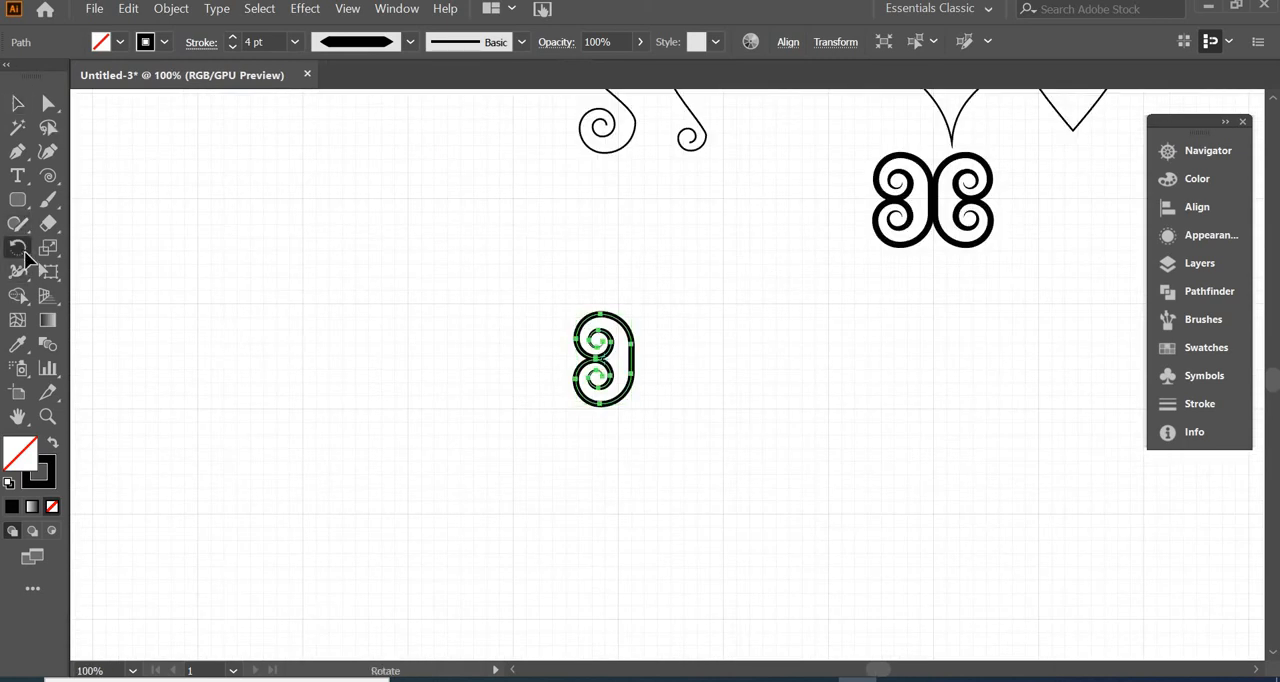
pyautogui.press('Return')
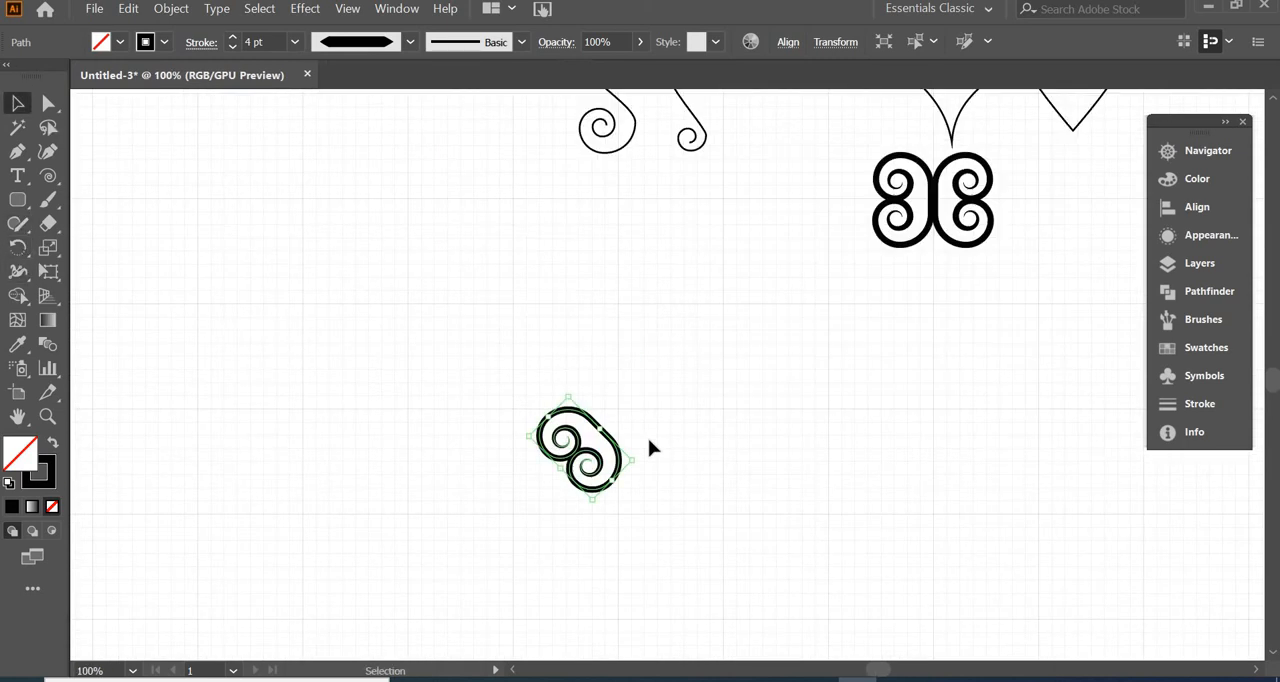
pyautogui.moveTo(603, 431); pyautogui.dragTo(598, 434)
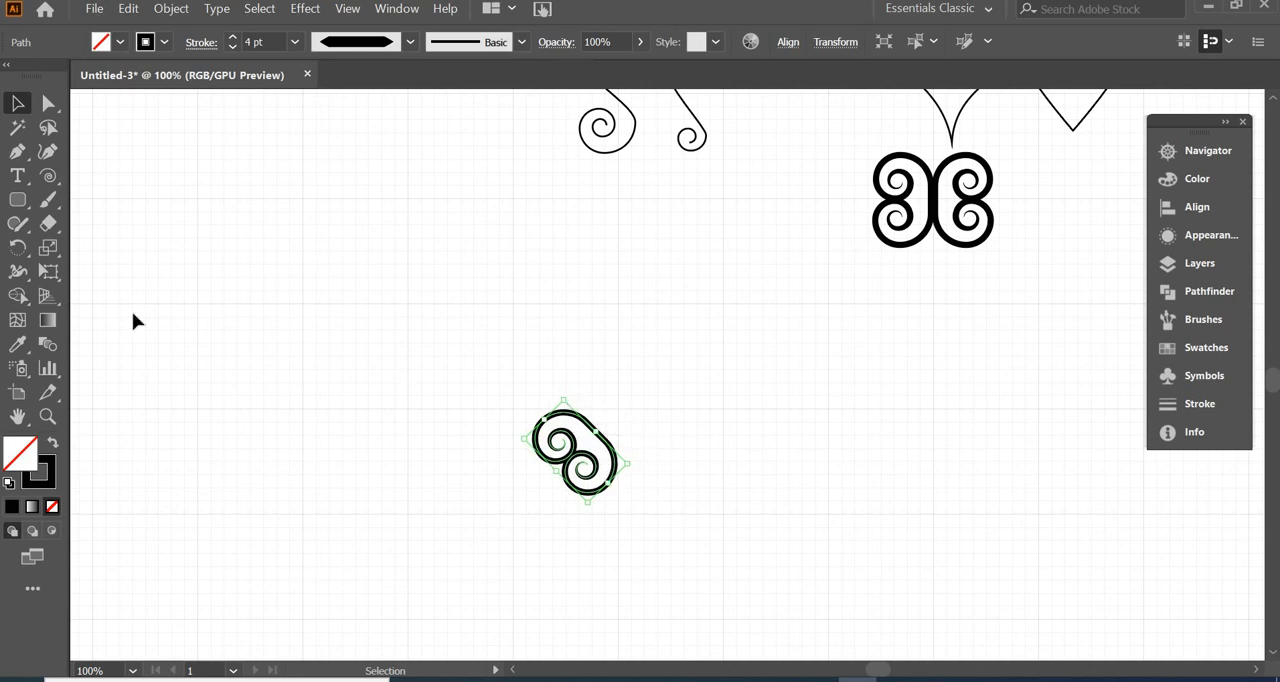
# Rotate a copy of the tilted C-scroll by 90° about a point off its straight side, and repeat it twice to form a four-scroll ornament
pyautogui.click(18, 248)
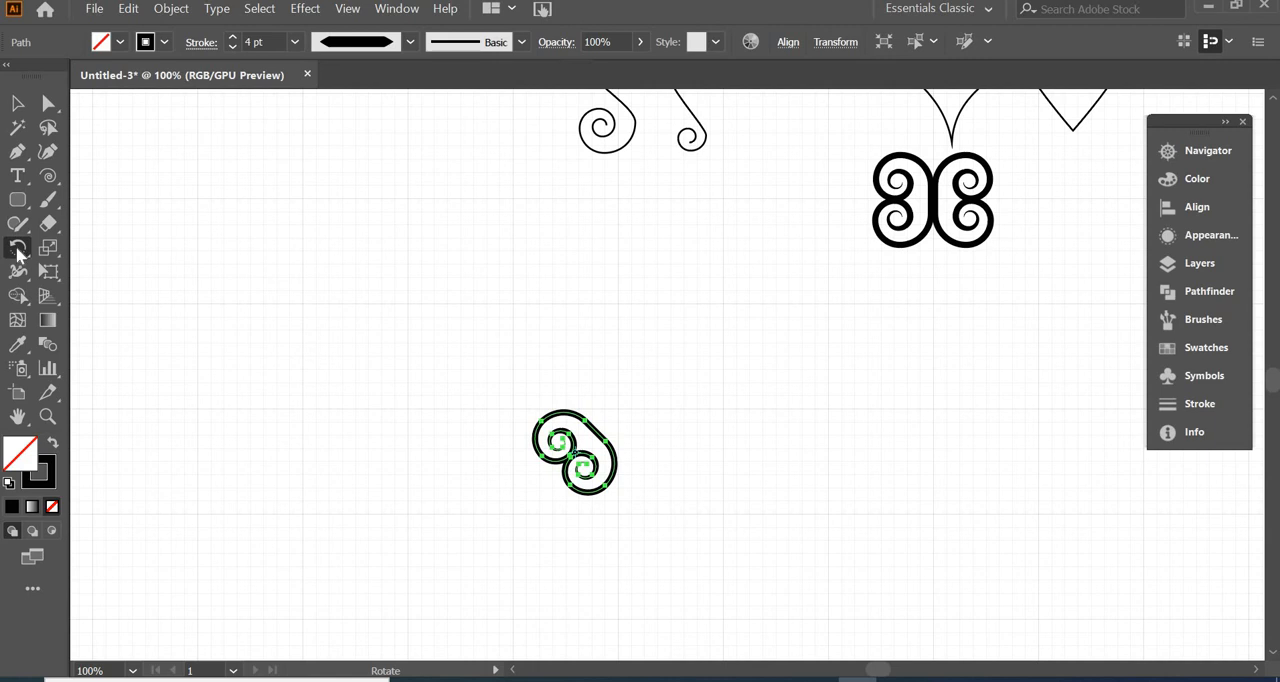
pyautogui.keyDown('alt'); pyautogui.click(618, 411); pyautogui.keyUp('alt')
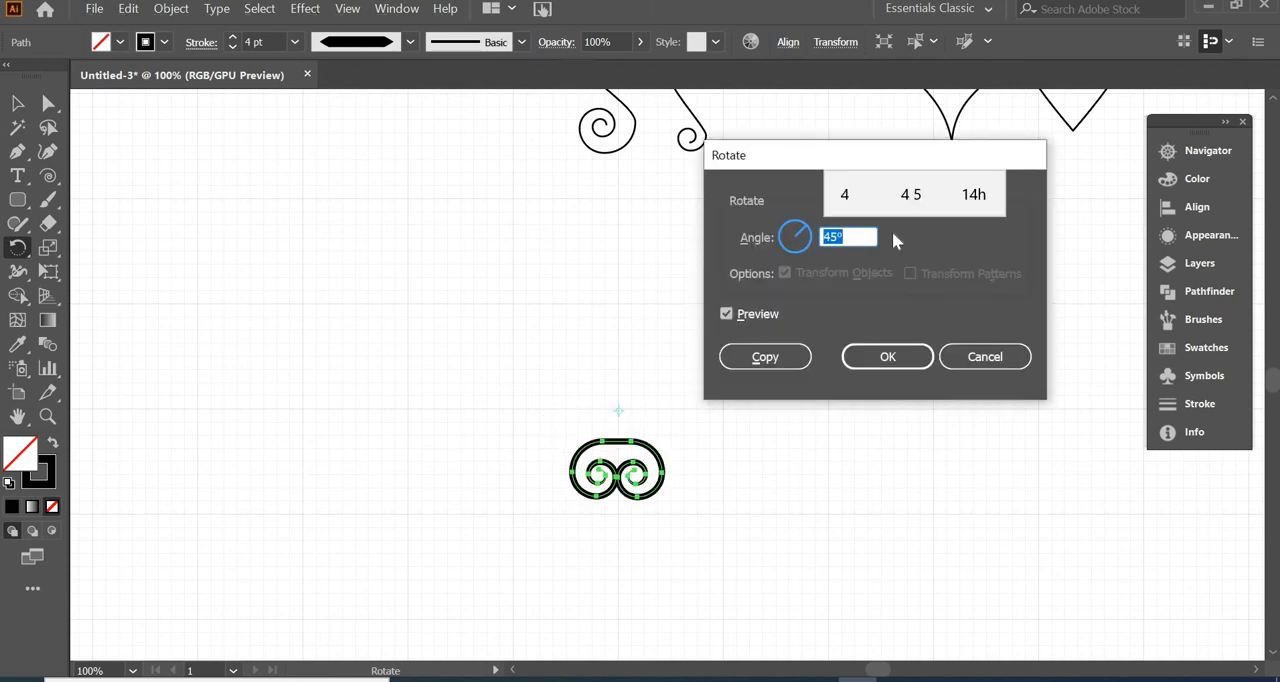
pyautogui.write('90')
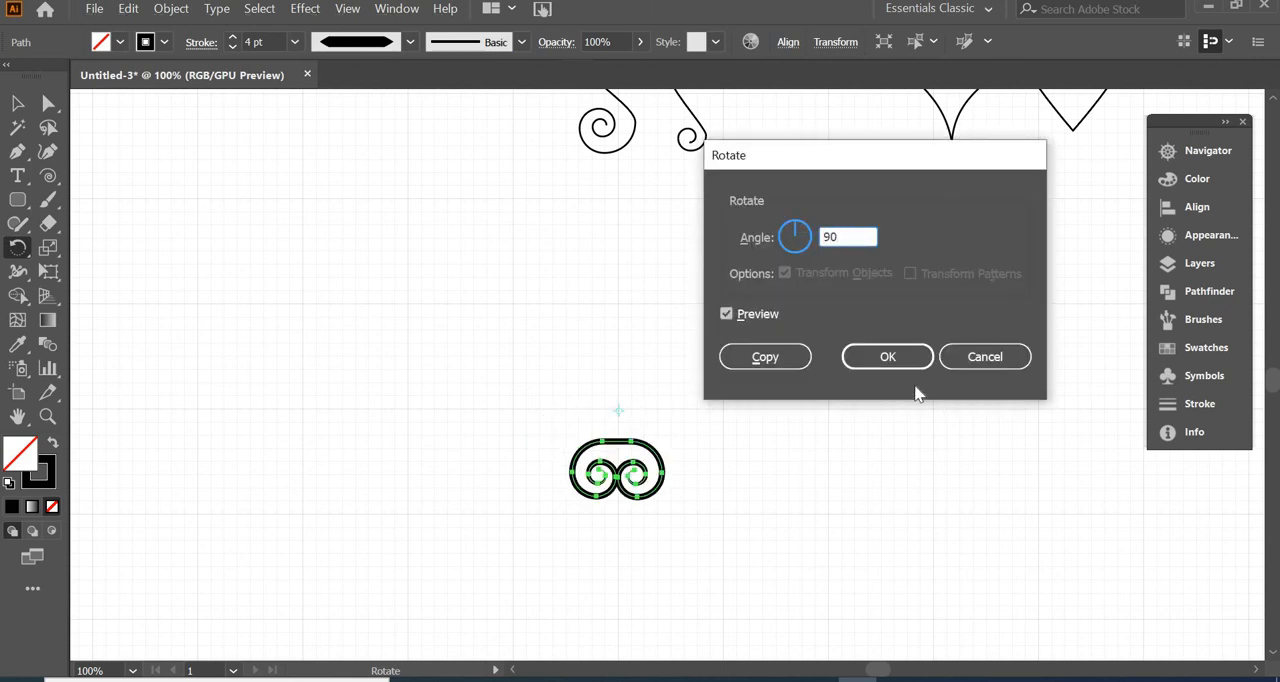
pyautogui.click(780, 357)
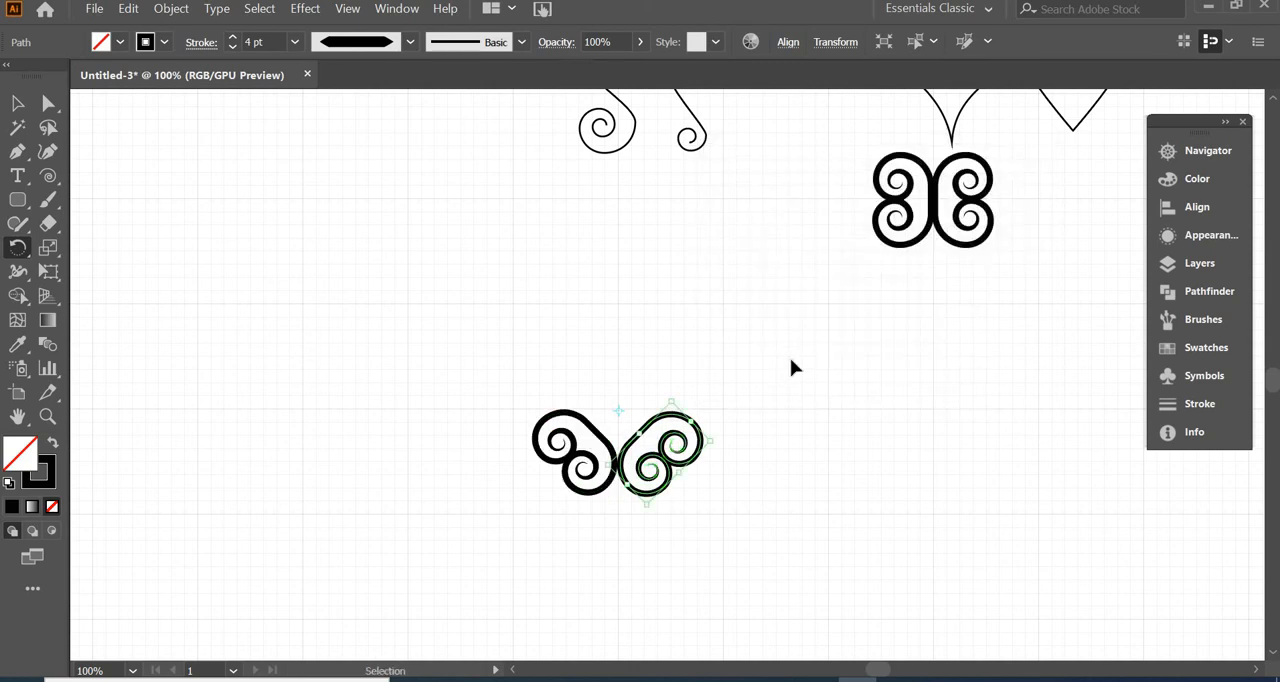
pyautogui.hotkey('ctrl', 'd')
pyautogui.hotkey('ctrl', 'd')
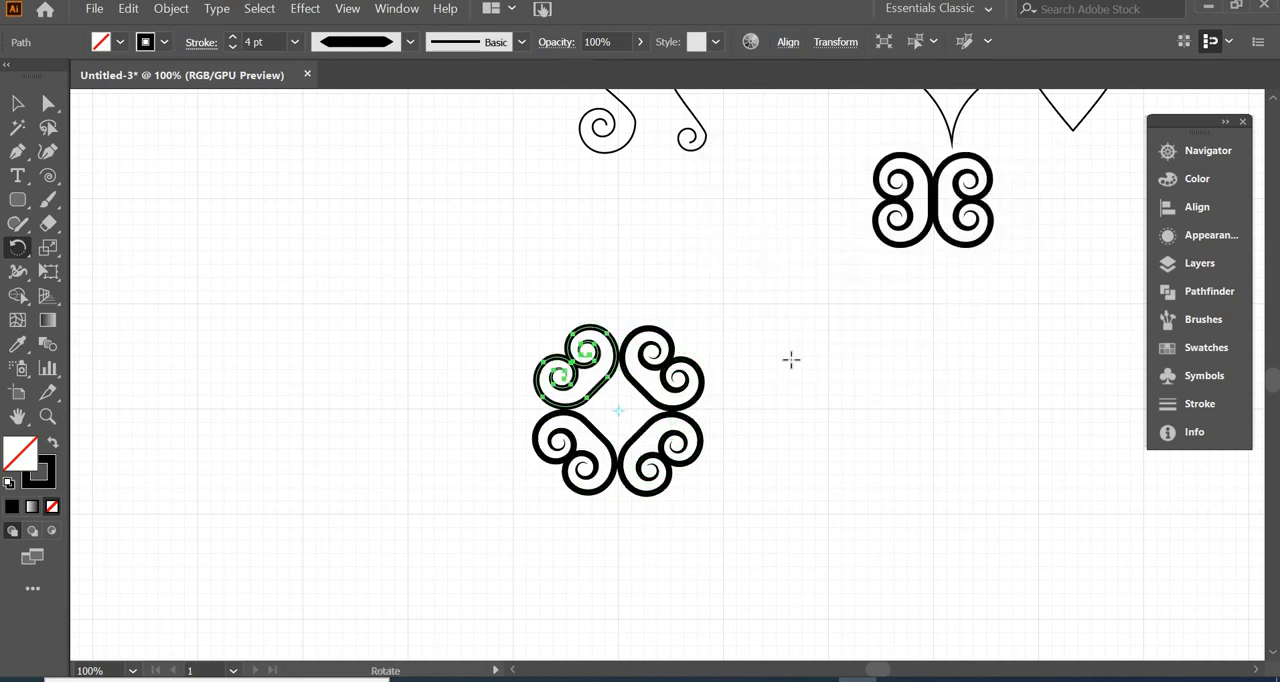
# Select all four rotated C-scrolls and move the ornament aside to free up drawing space
pyautogui.press('v')
pyautogui.click(480, 343)
pyautogui.moveTo(488, 286); pyautogui.dragTo(704, 487)
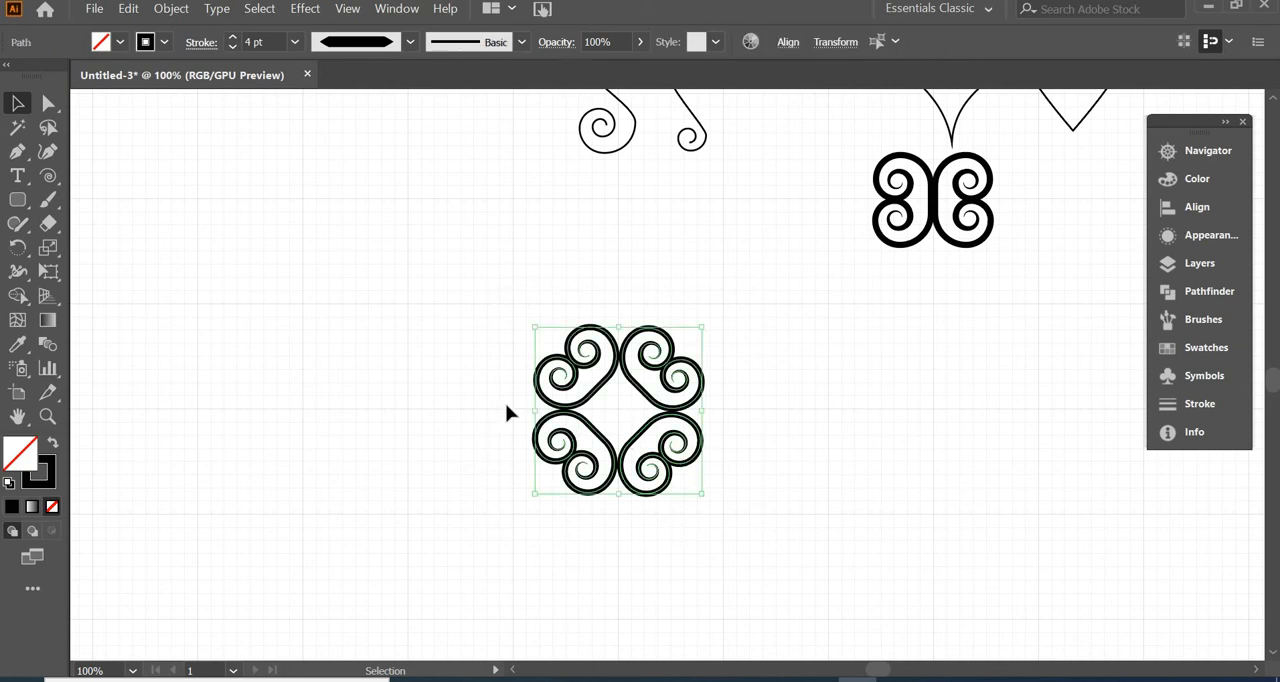
pyautogui.click(740, 560)
# Tilt the S-scroll with the smaller lower spiral slightly and create a copy reflected across the horizontal axis
pyautogui.click(636, 402)
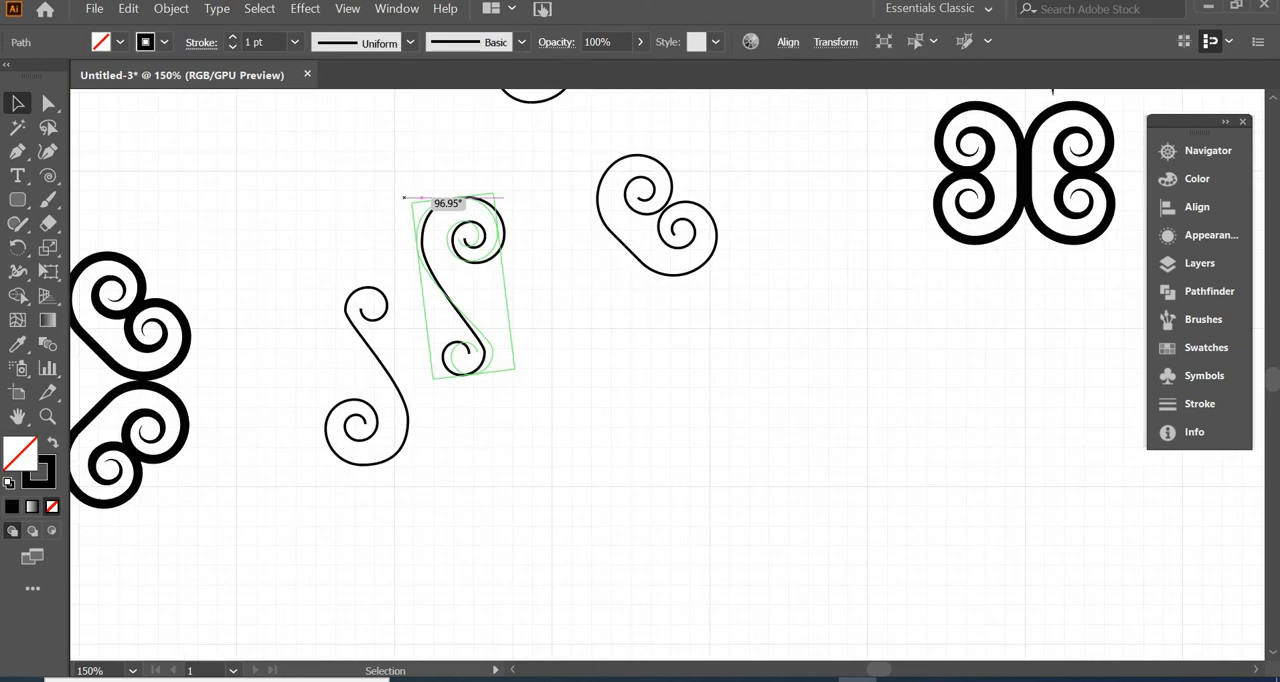
pyautogui.moveTo(412, 198); pyautogui.dragTo(398, 199)
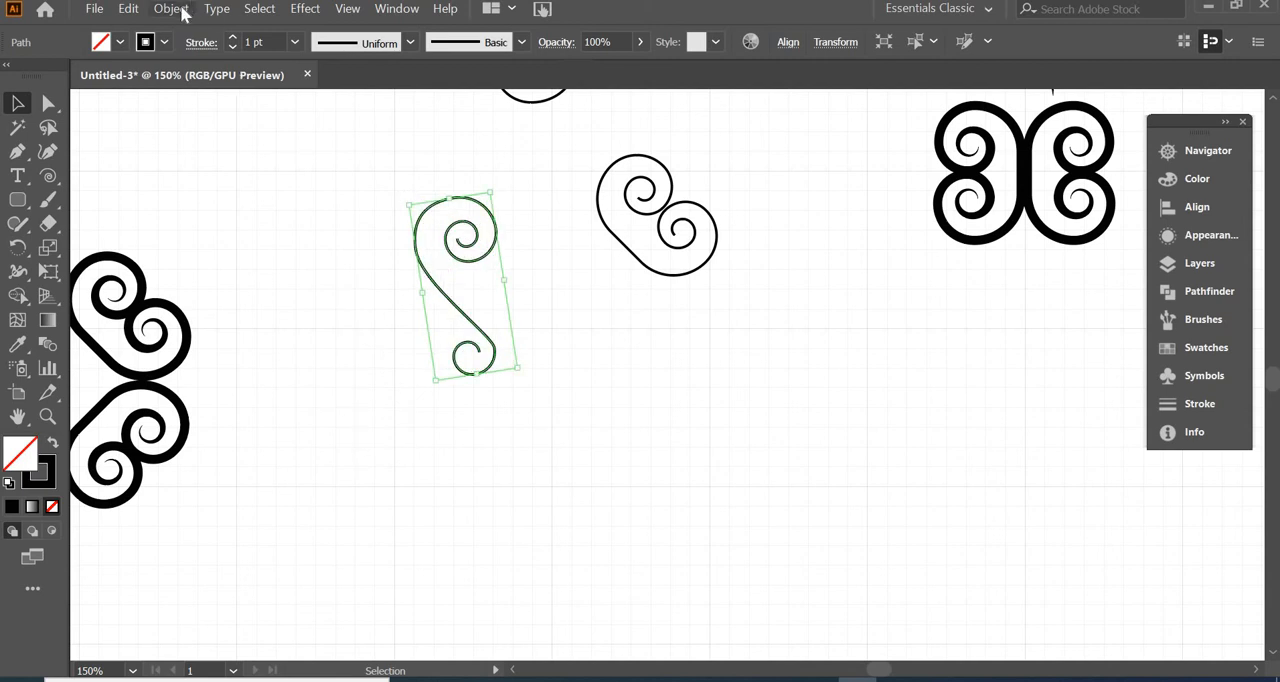
pyautogui.click(181, 10)
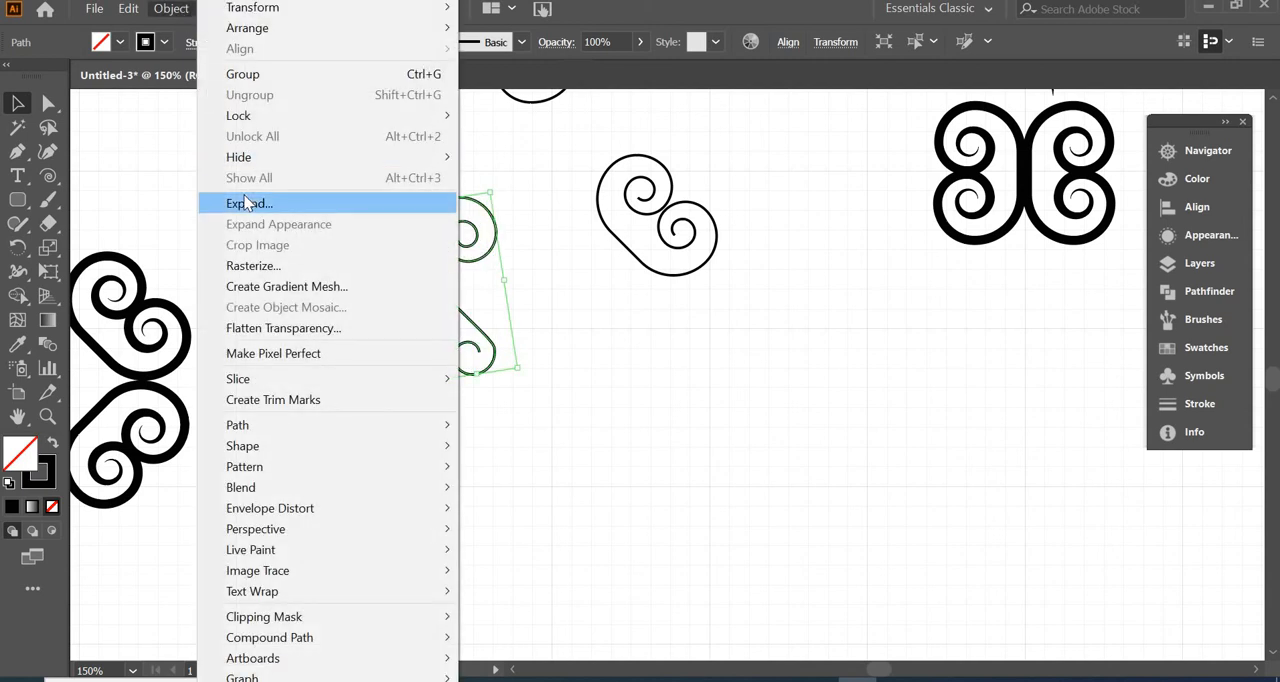
pyautogui.moveTo(316, 8)
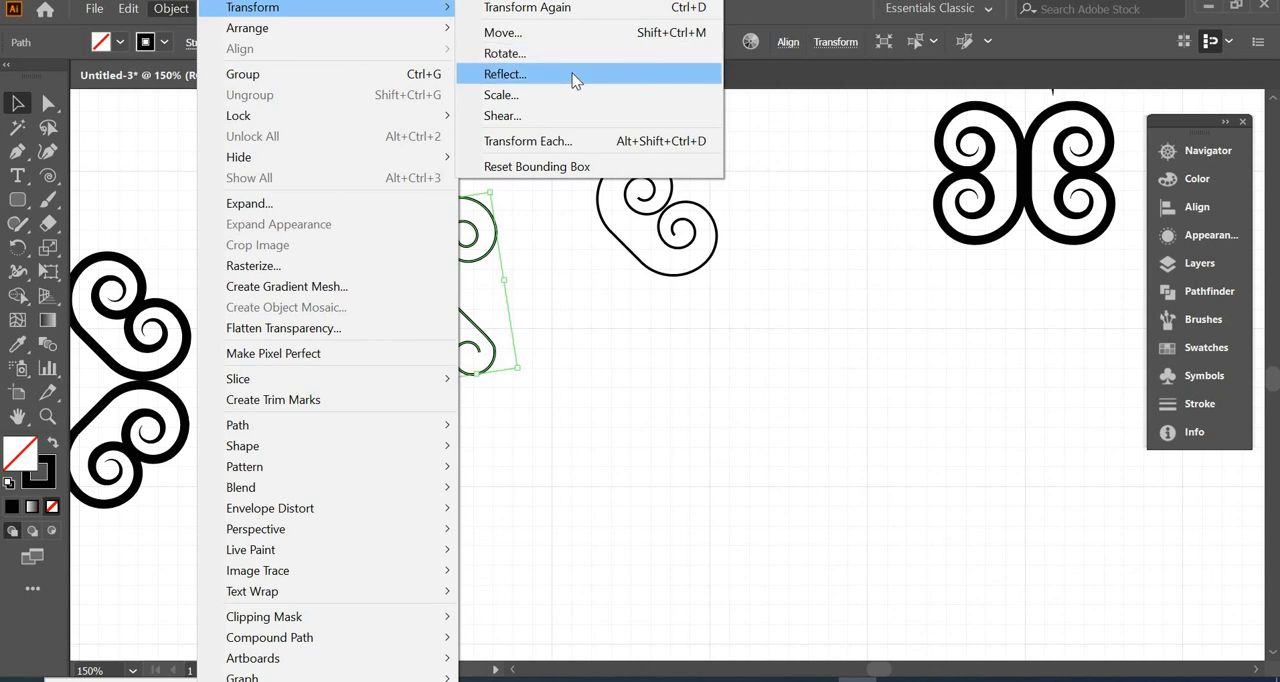
pyautogui.click(580, 75)
pyautogui.click(962, 547)
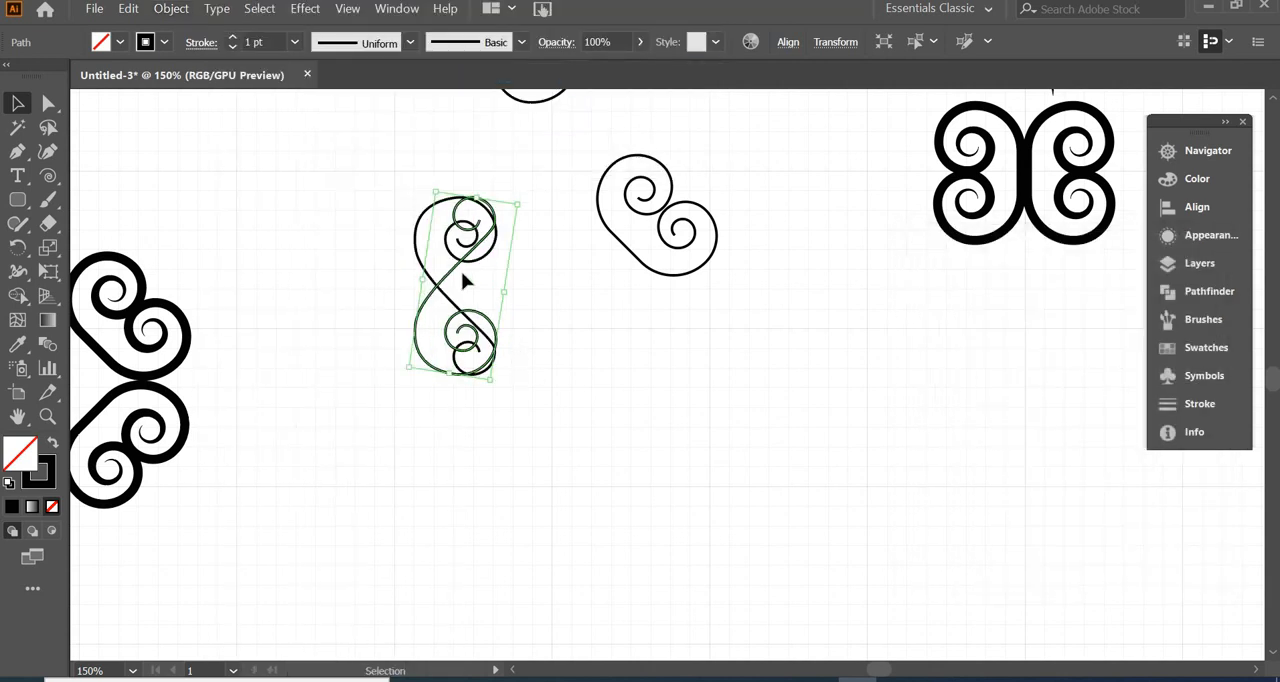
# Move the reflected S-scroll below the original and reflect it across the vertical axis
pyautogui.moveTo(461, 281); pyautogui.dragTo(455, 443)
pyautogui.click(171, 8)
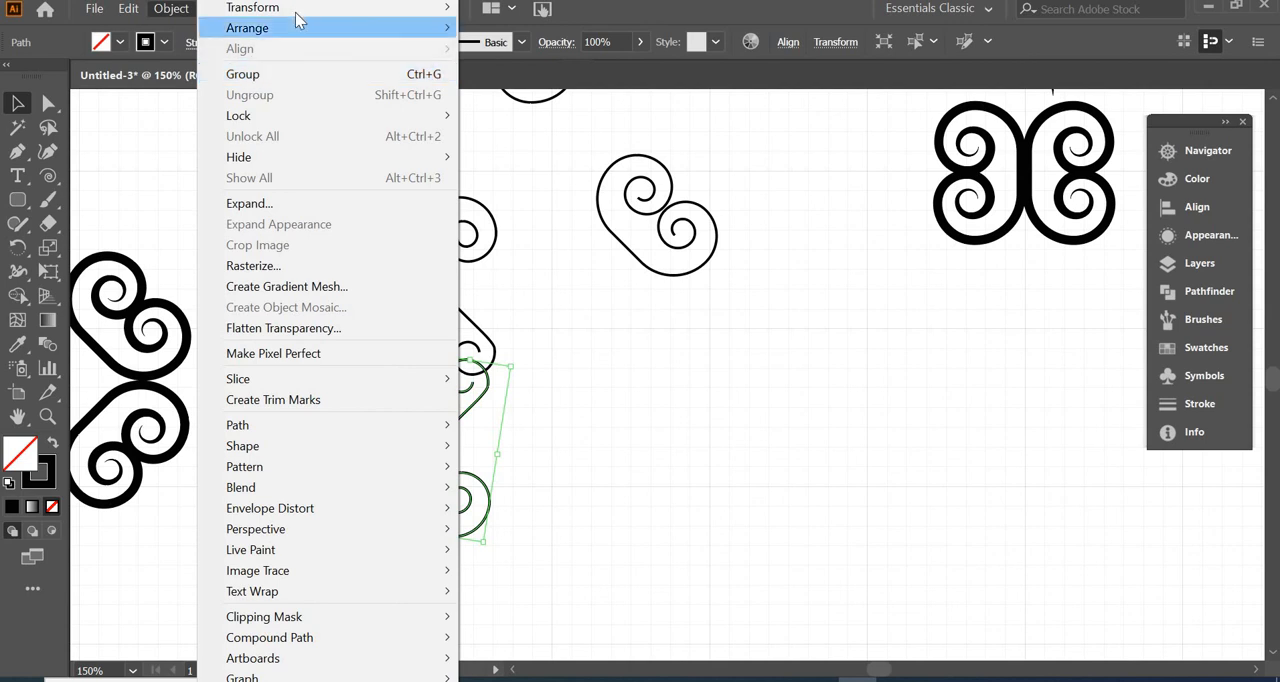
pyautogui.moveTo(334, 16)
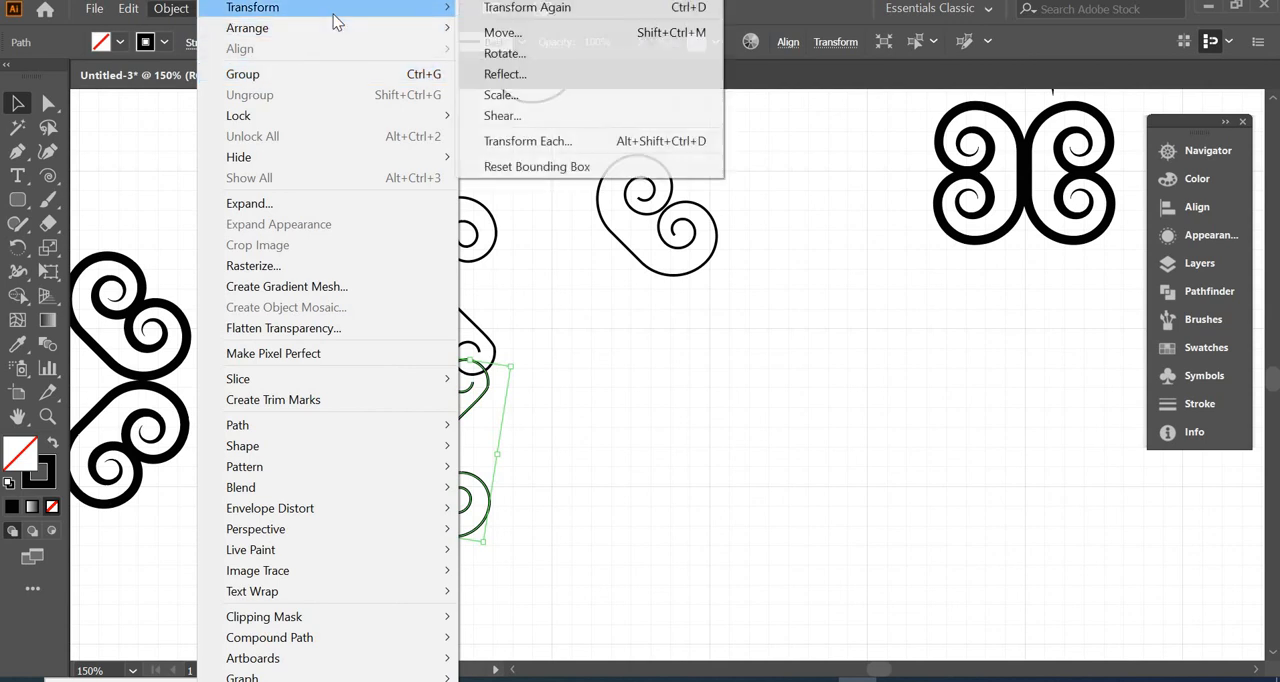
pyautogui.click(530, 73)
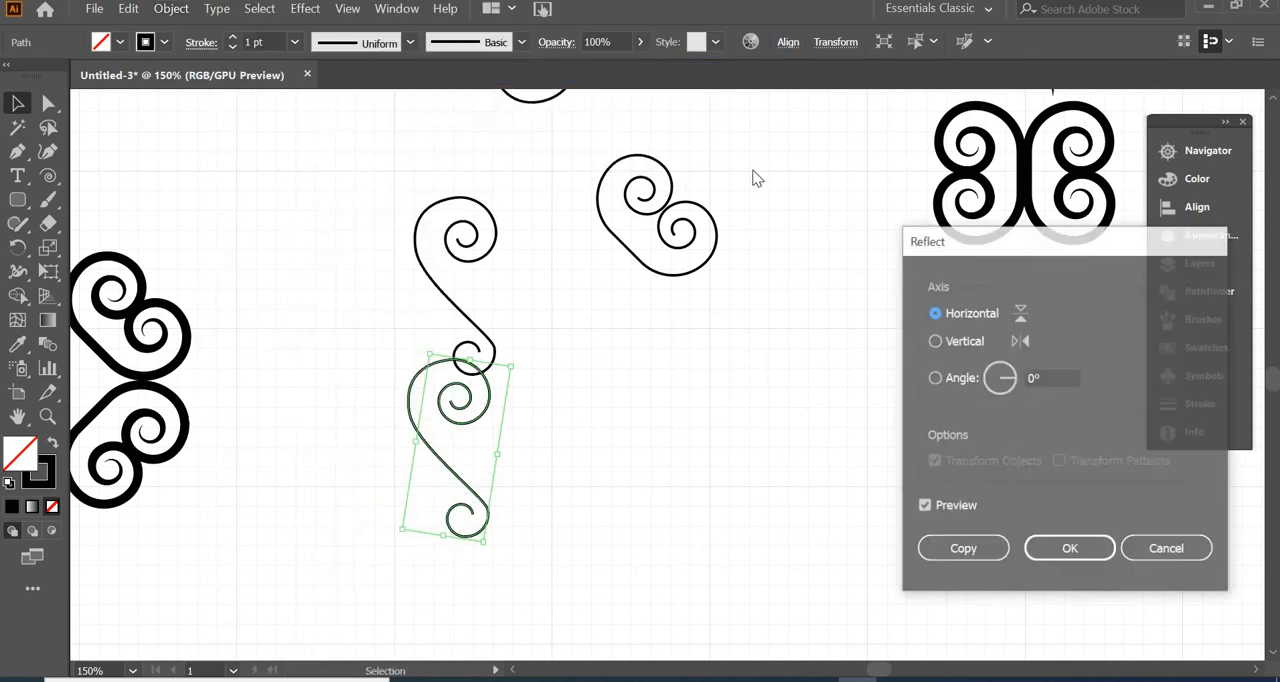
pyautogui.click(964, 341)
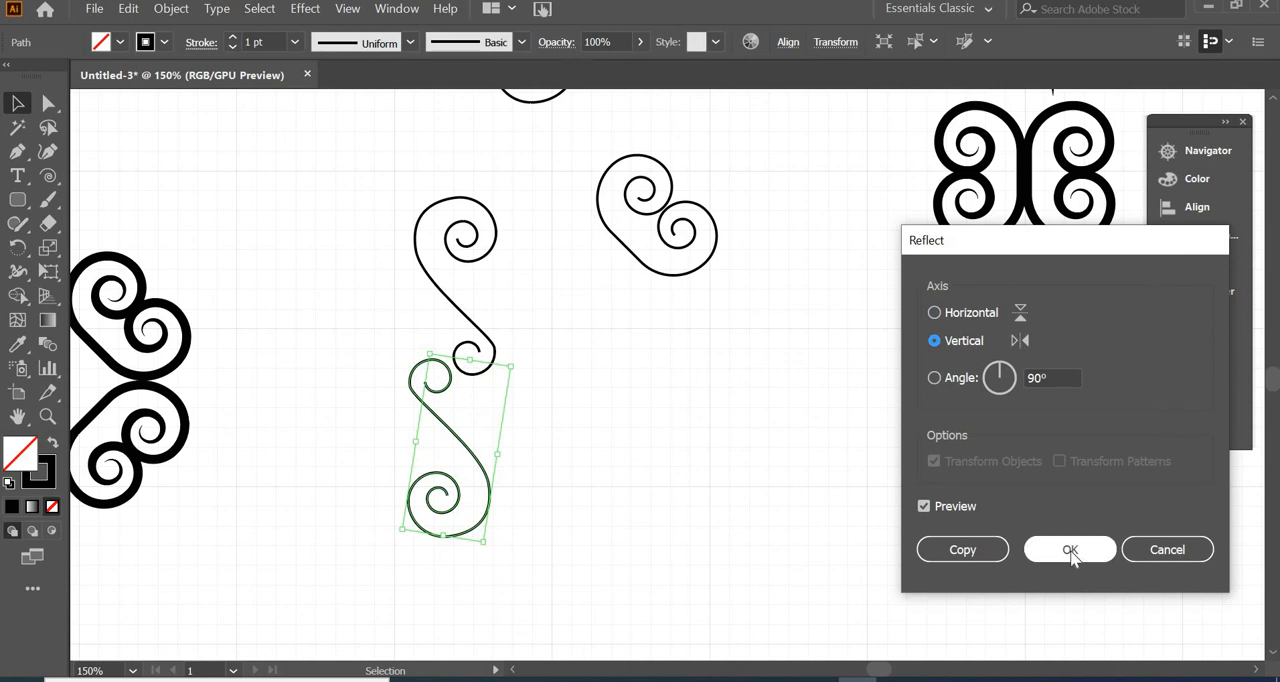
pyautogui.click(1071, 556)
# Interlock the two uneven S-scrolls at their small spirals and place a copy of the even S-scroll beside them
pyautogui.click(590, 376)
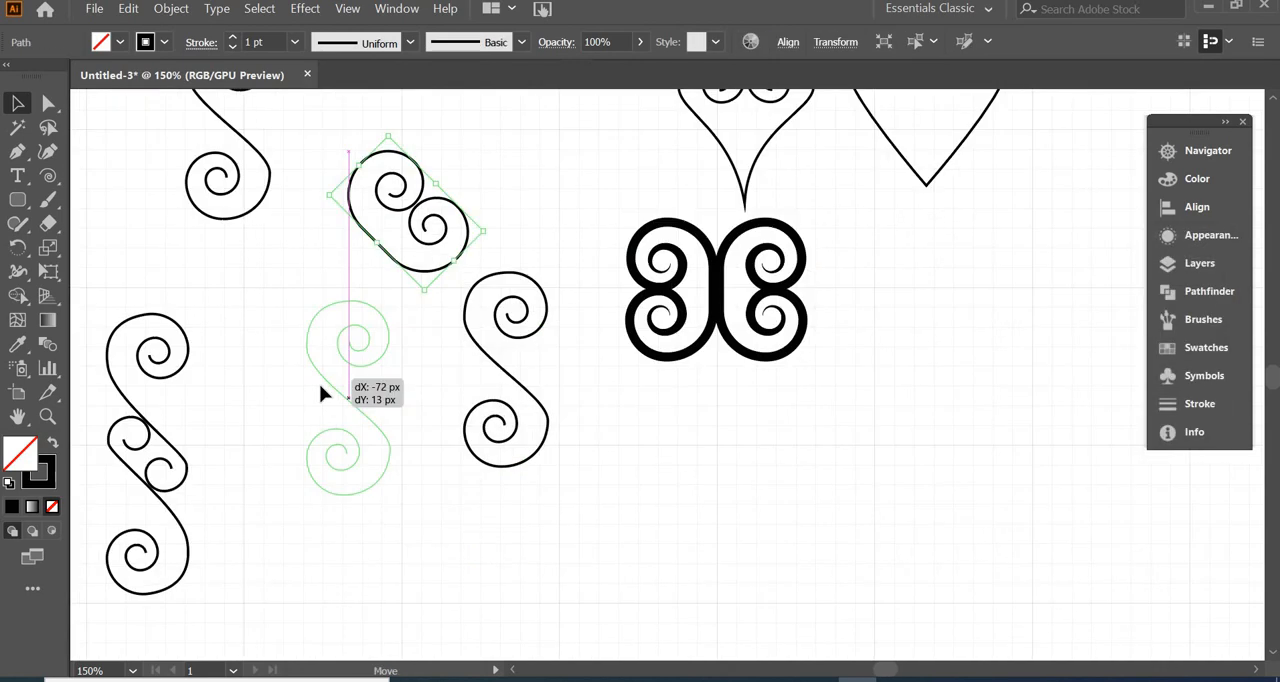
pyautogui.moveTo(323, 394); pyautogui.dragTo(322, 394)
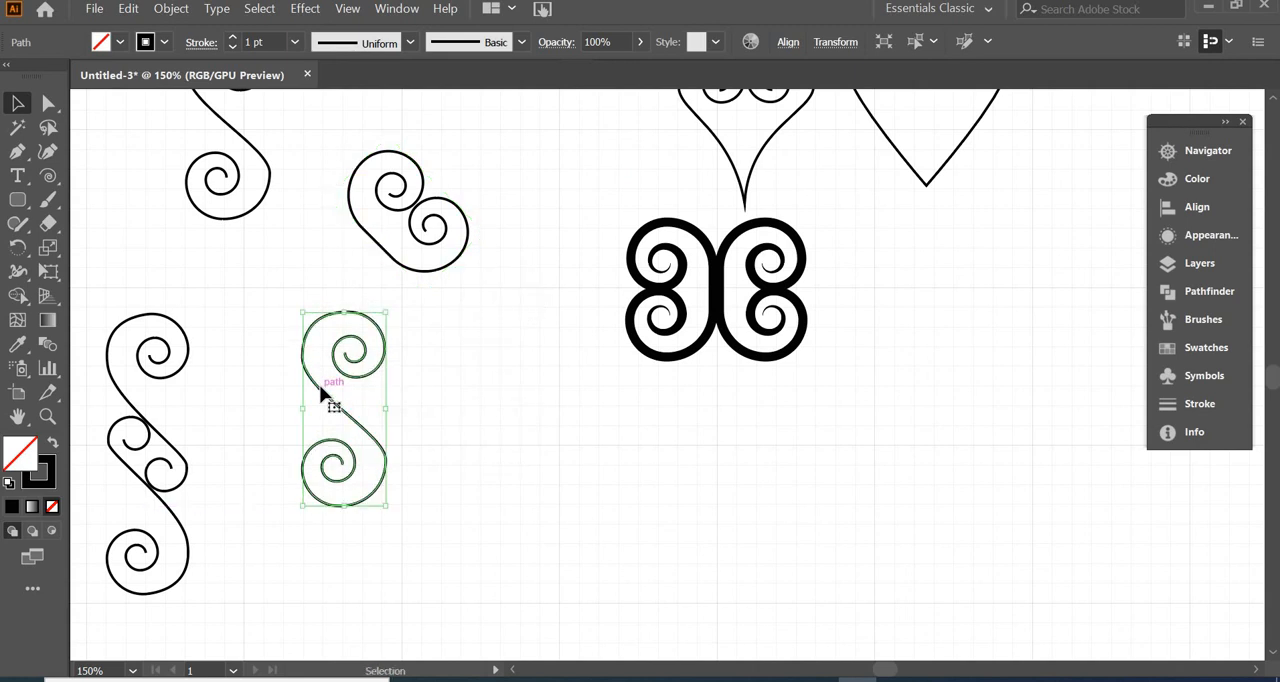
# Scale down the even S-scroll copy and fit one into the upper gap and a duplicate into the lower gap of the interlocked S-scrolls
pyautogui.click(46, 104)
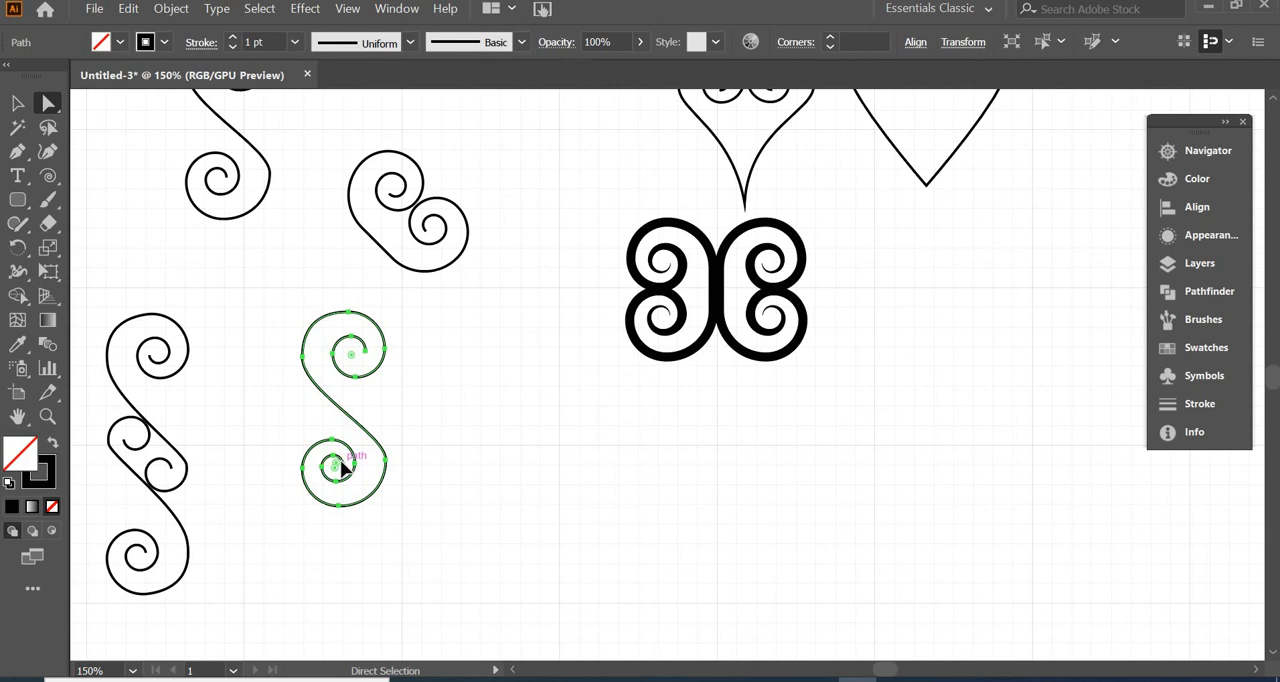
pyautogui.moveTo(695, 507); pyautogui.dragTo(492, 440)
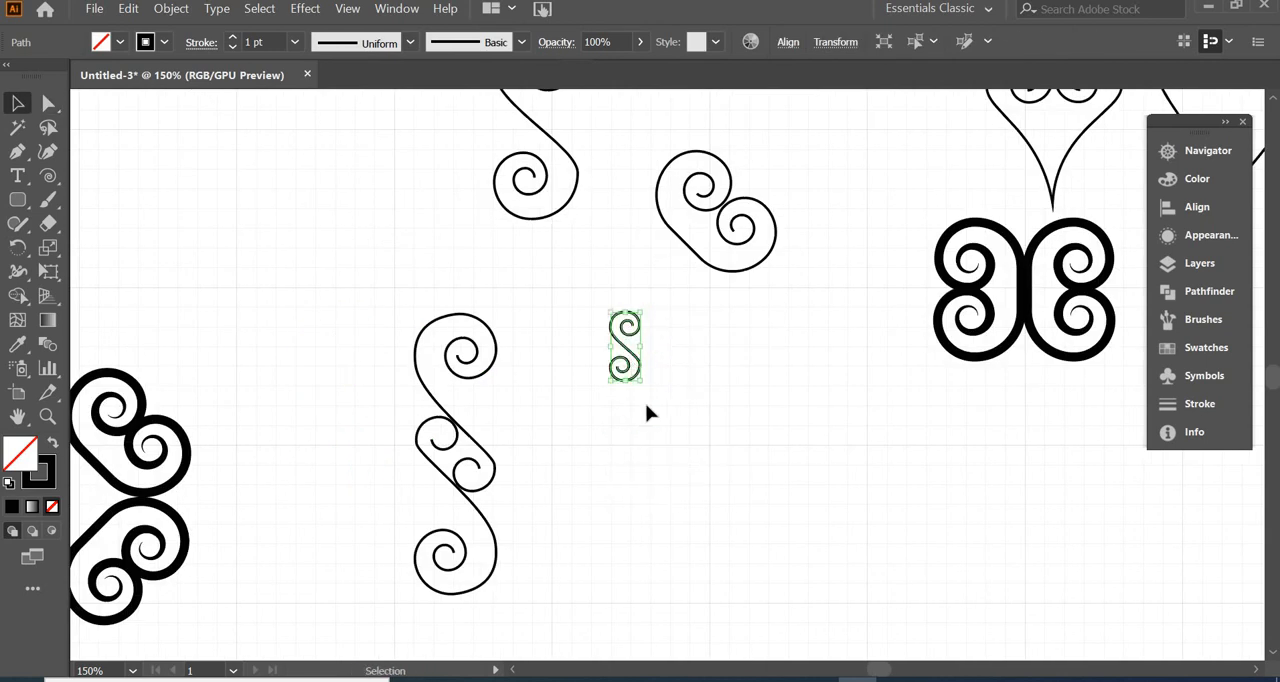
pyautogui.click(645, 403)
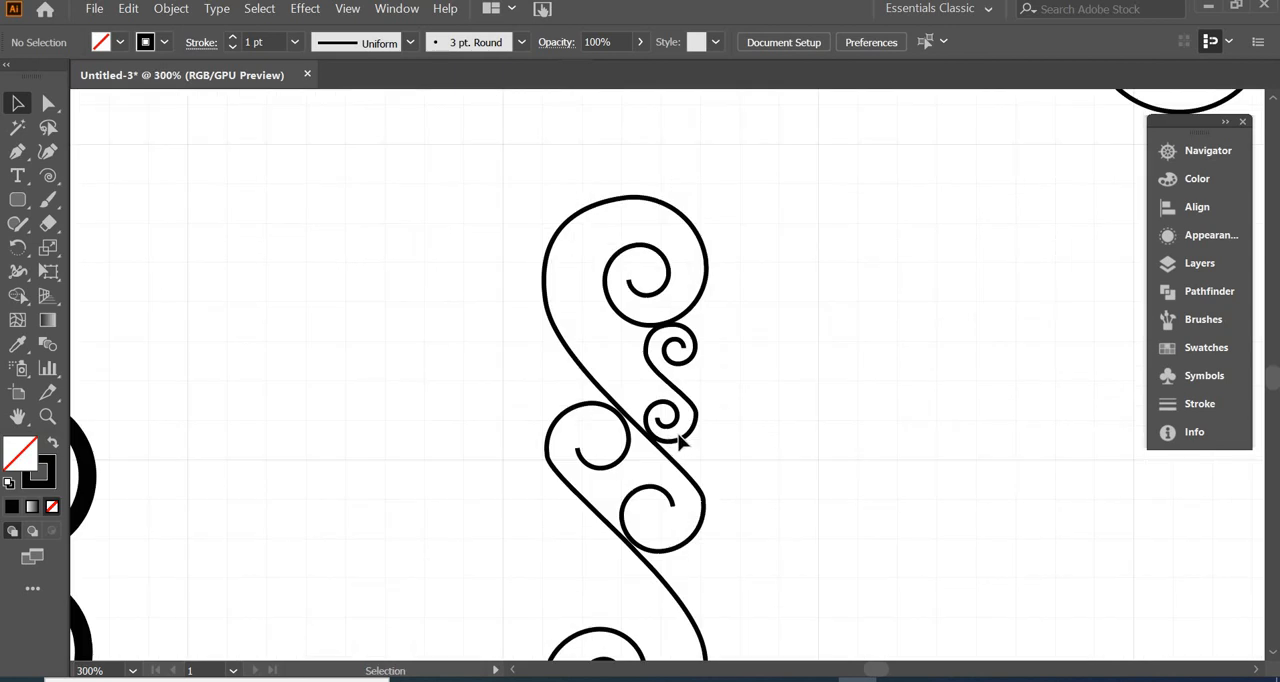
pyautogui.moveTo(688, 436); pyautogui.dragTo(602, 632)
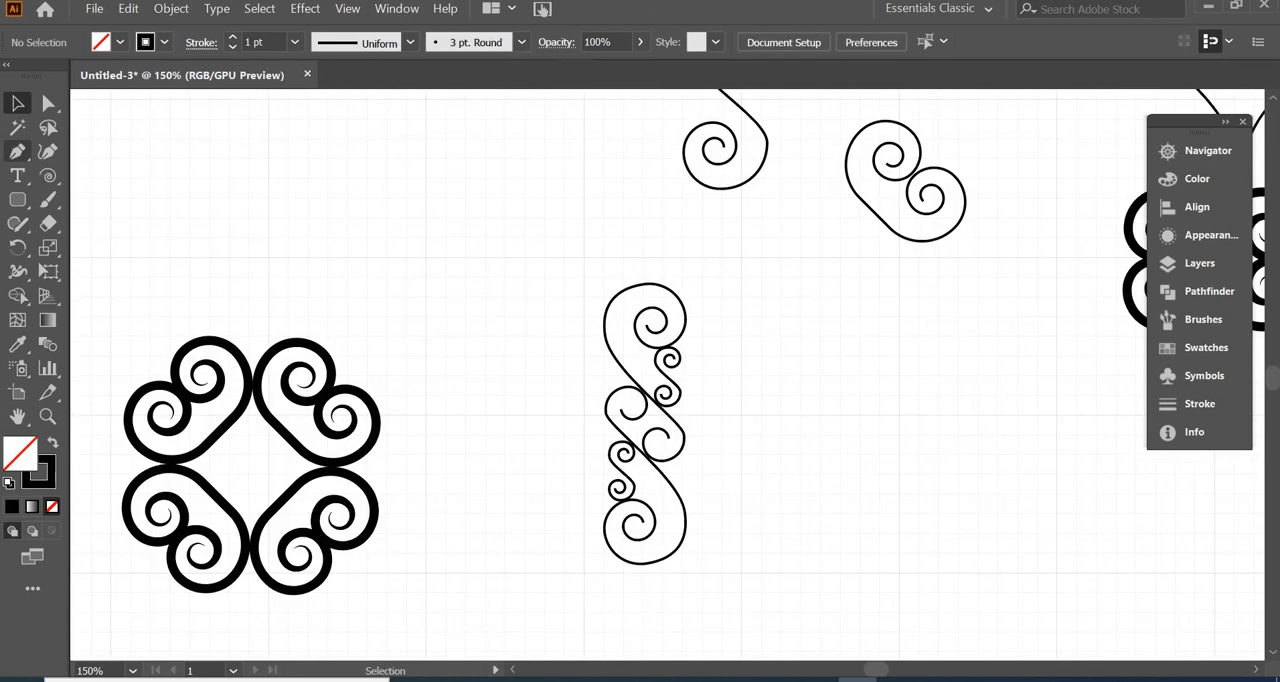
# Add 3 pt vertical bars above and below the interlocked scrolls and apply a tapered width profile to the two large 3 pt scrolls
pyautogui.moveTo(48, 176); pyautogui.dragTo(110, 182)
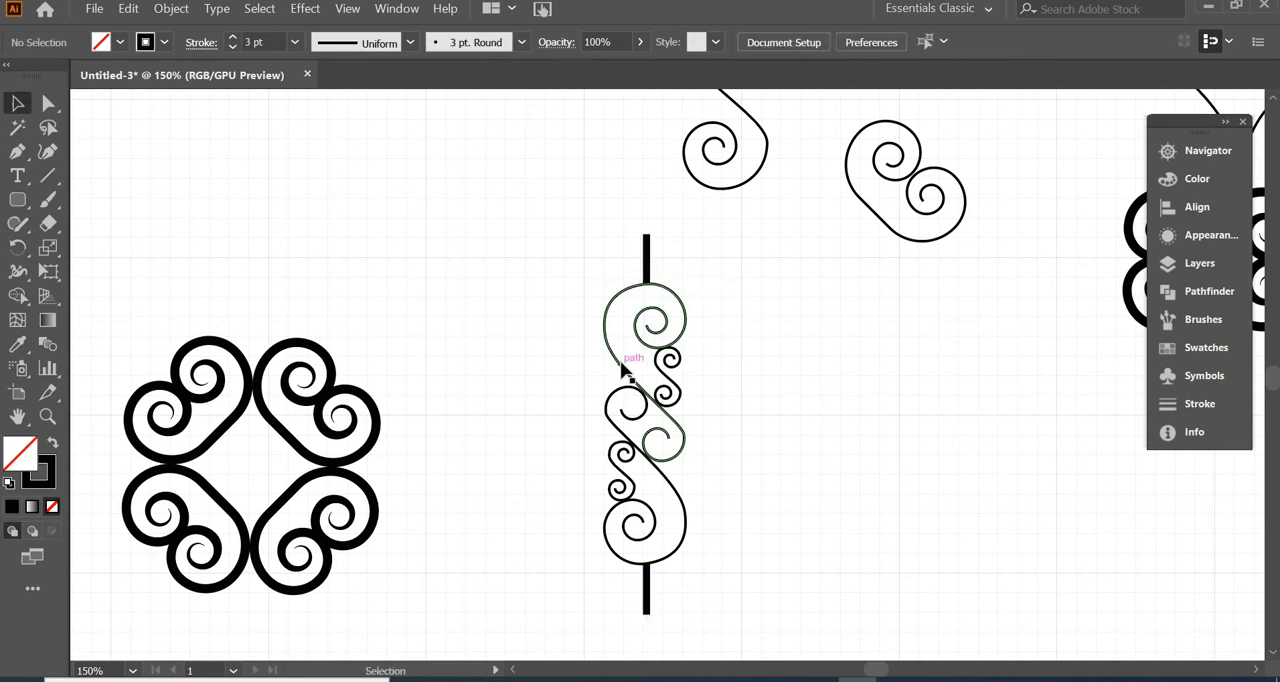
pyautogui.click(622, 368)
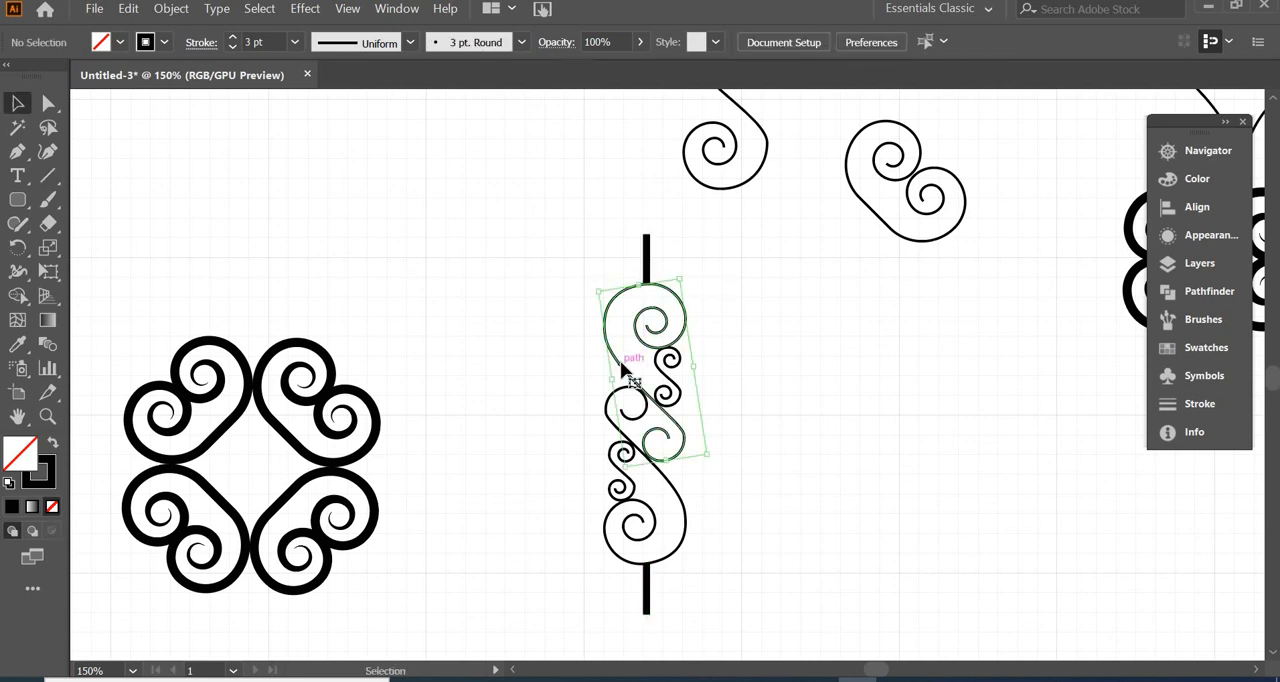
pyautogui.click(410, 41)
pyautogui.click(380, 180)
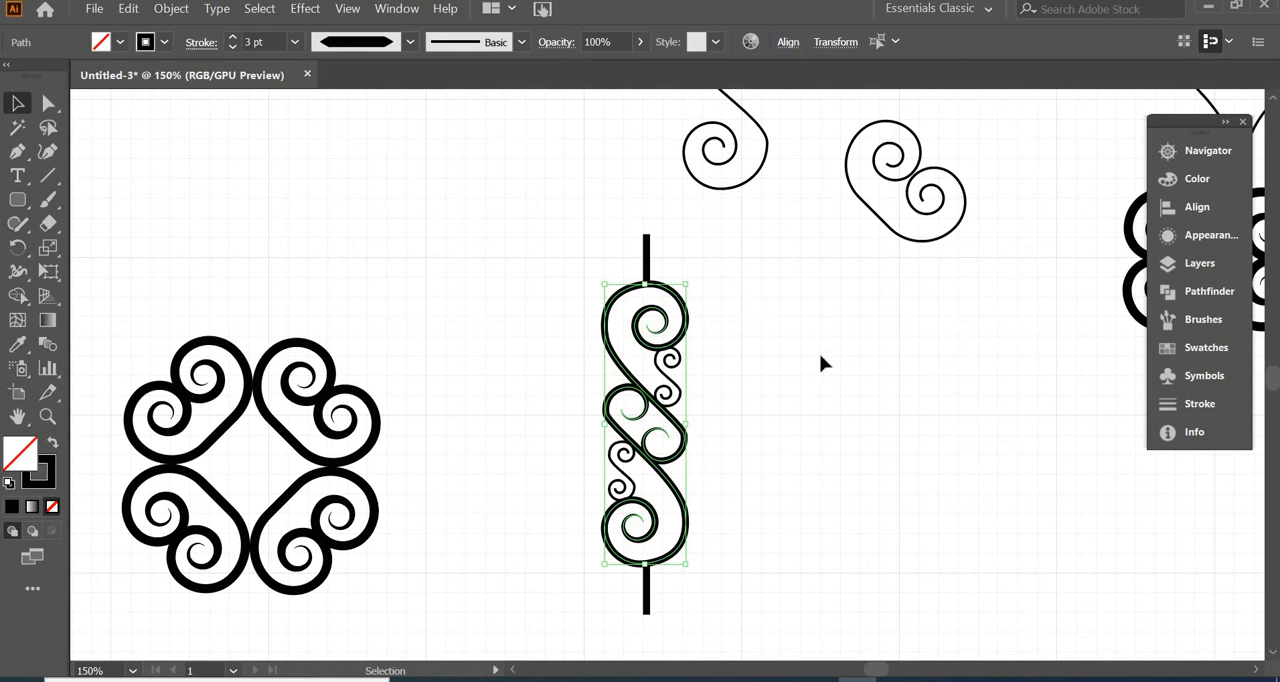
# Thicken the two small S-scrolls and colour the whole ornament's strokes dark red, 7A1313
pyautogui.click(668, 373)
pyautogui.keyDown('shift'); pyautogui.click(615, 455); pyautogui.keyUp('shift')
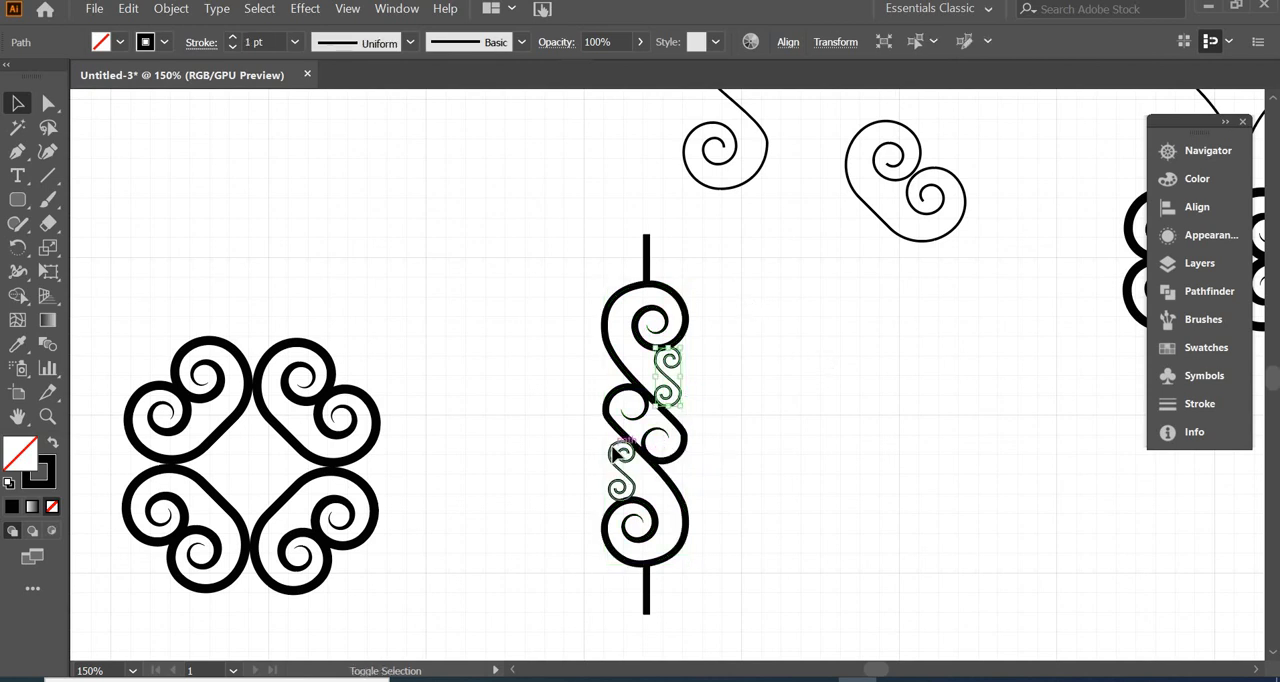
pyautogui.moveTo(777, 297); pyautogui.dragTo(840, 500)
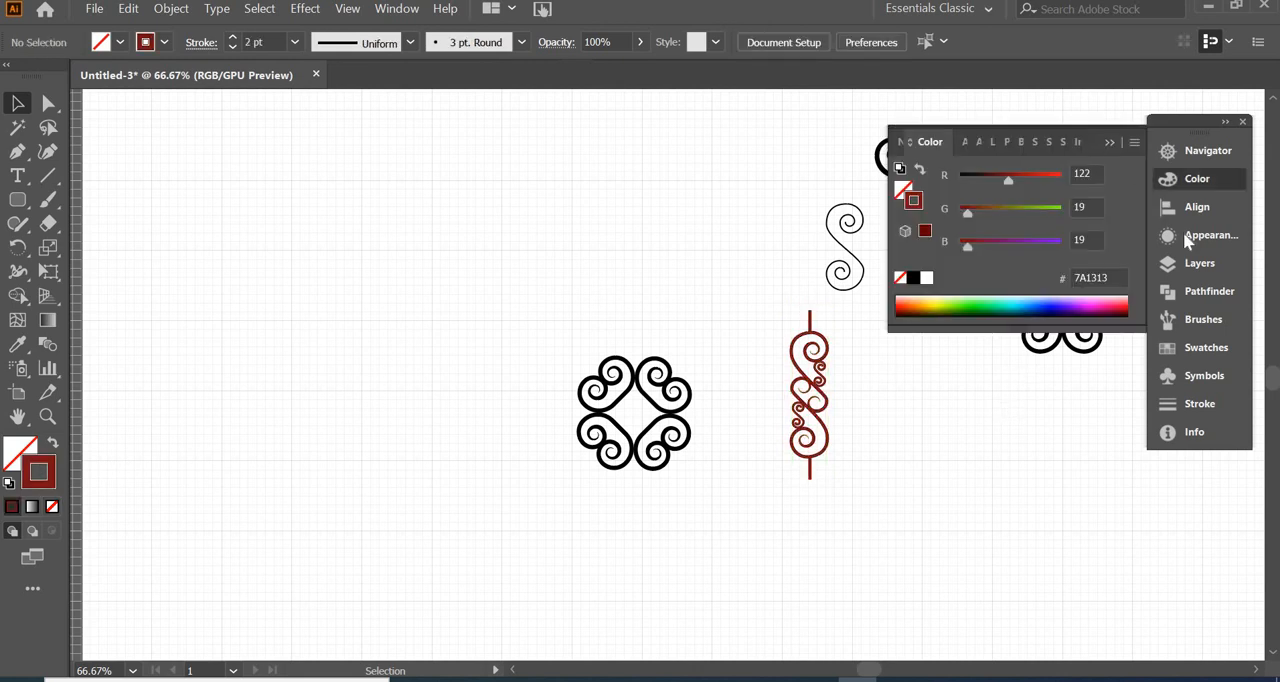
# Group the dark red scroll ornament and define it as a new scatter brush with the default options
pyautogui.click(1222, 325)
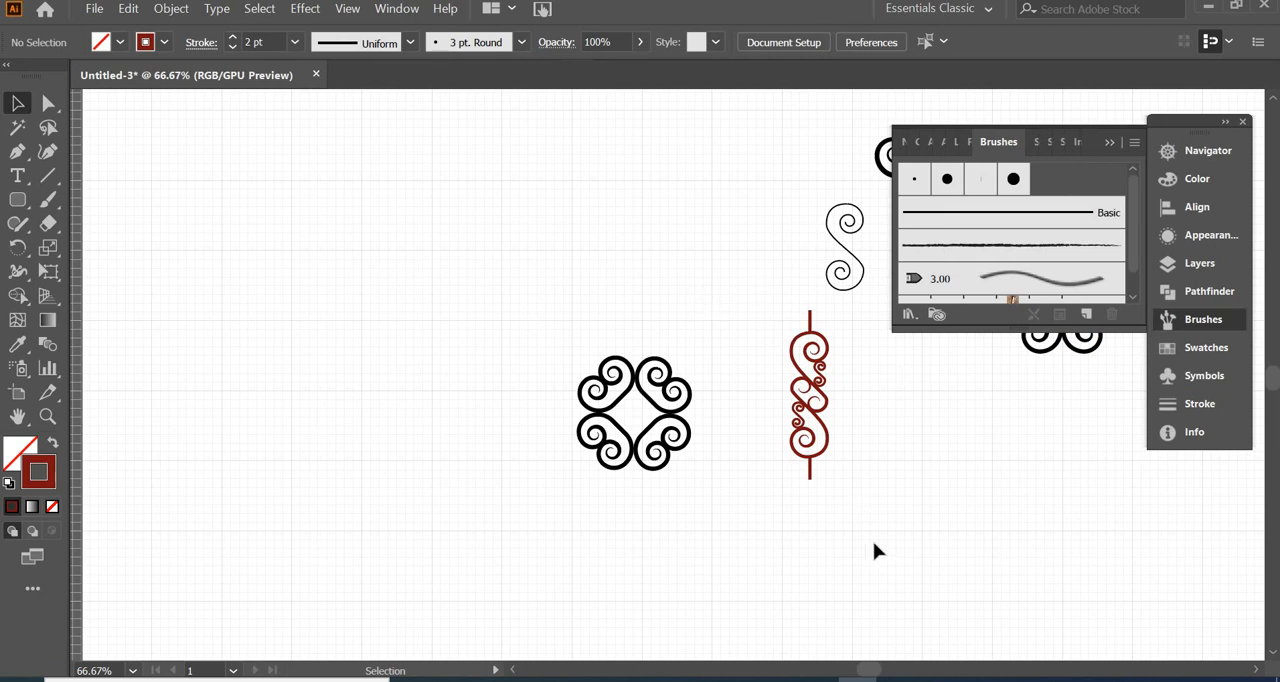
pyautogui.moveTo(772, 295); pyautogui.dragTo(837, 520)
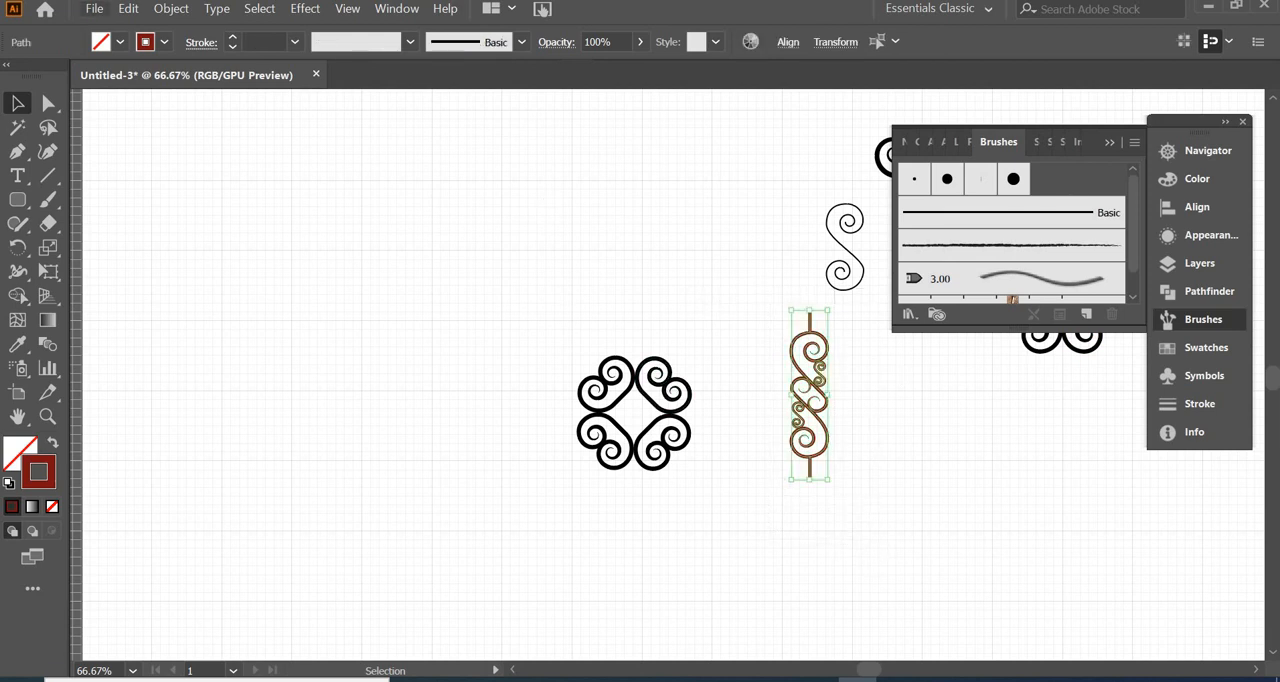
pyautogui.click(170, 9)
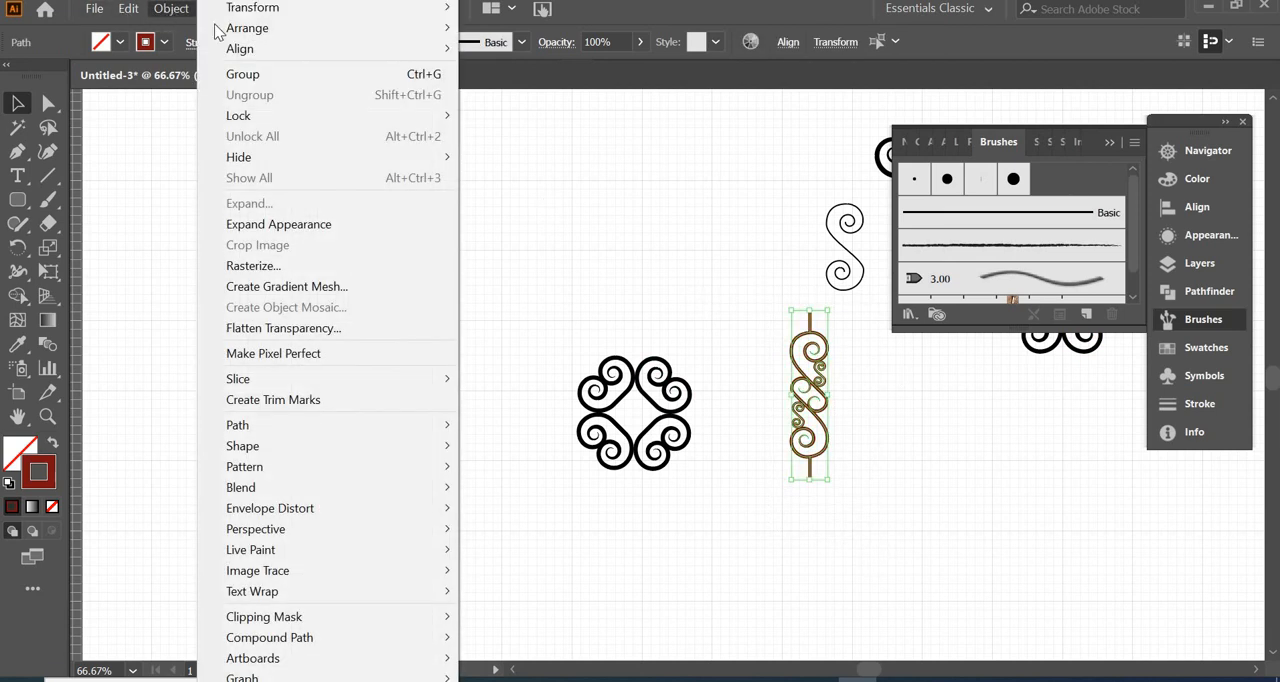
pyautogui.click(250, 74)
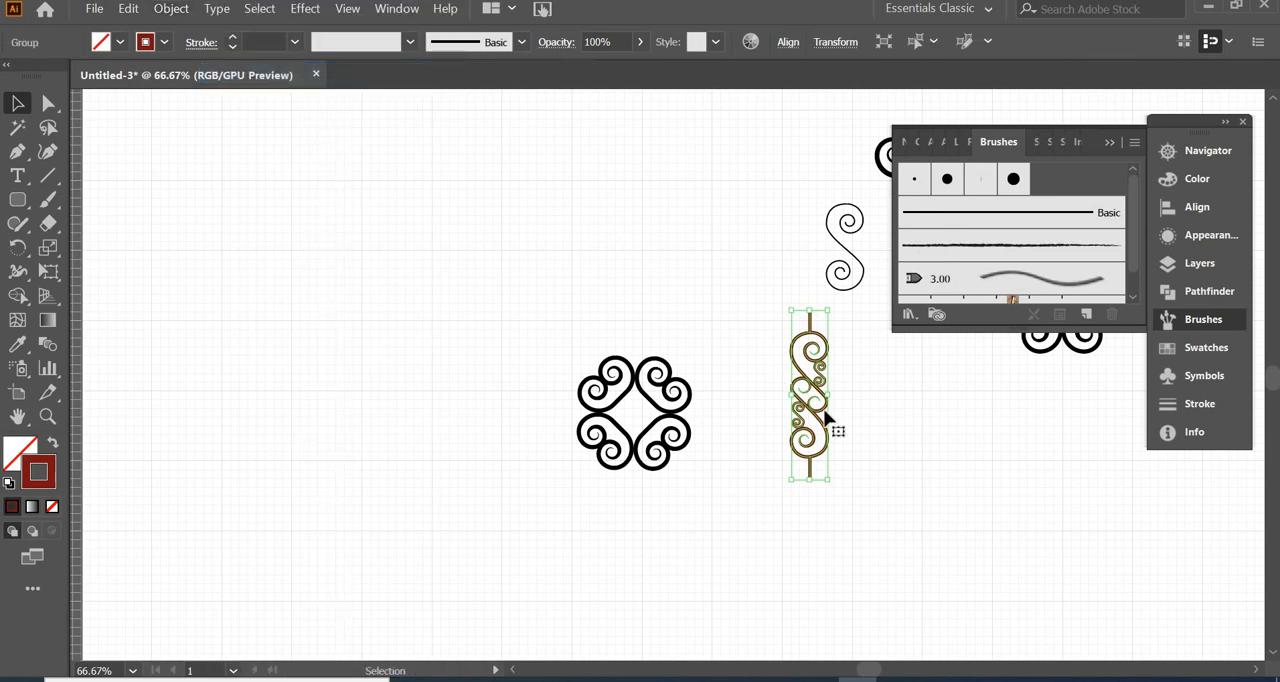
pyautogui.moveTo(814, 420); pyautogui.dragTo(1035, 180)
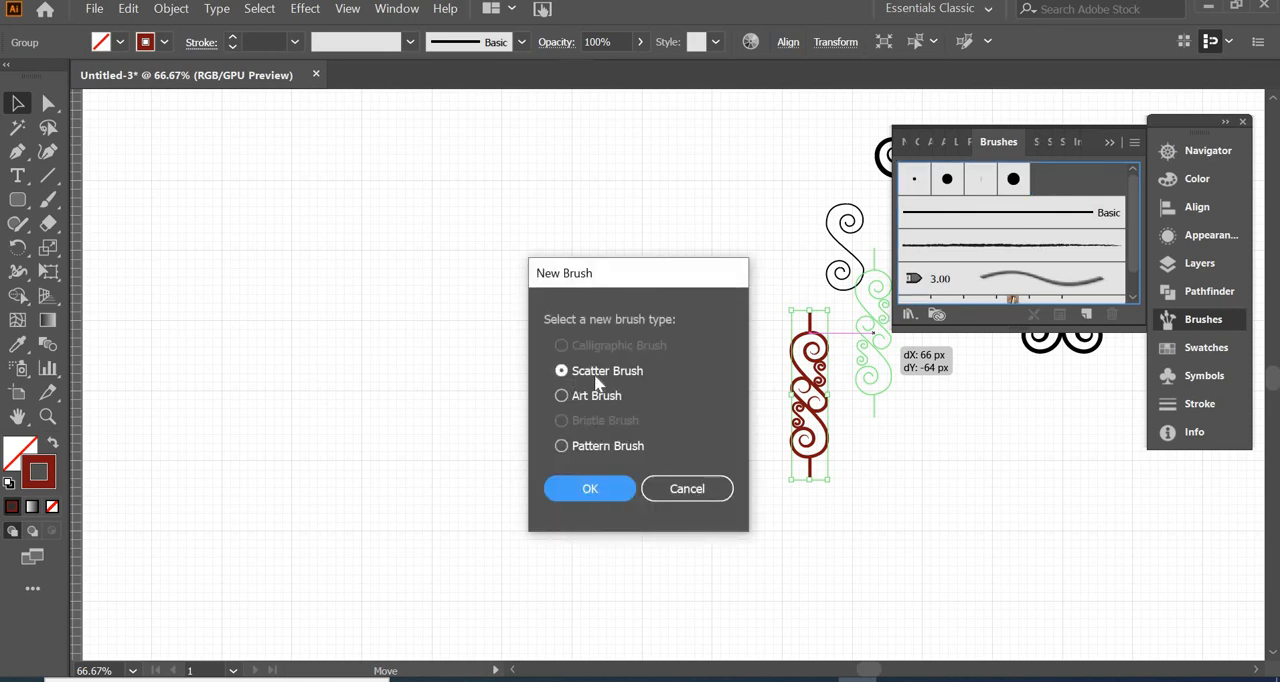
pyautogui.click(590, 490)
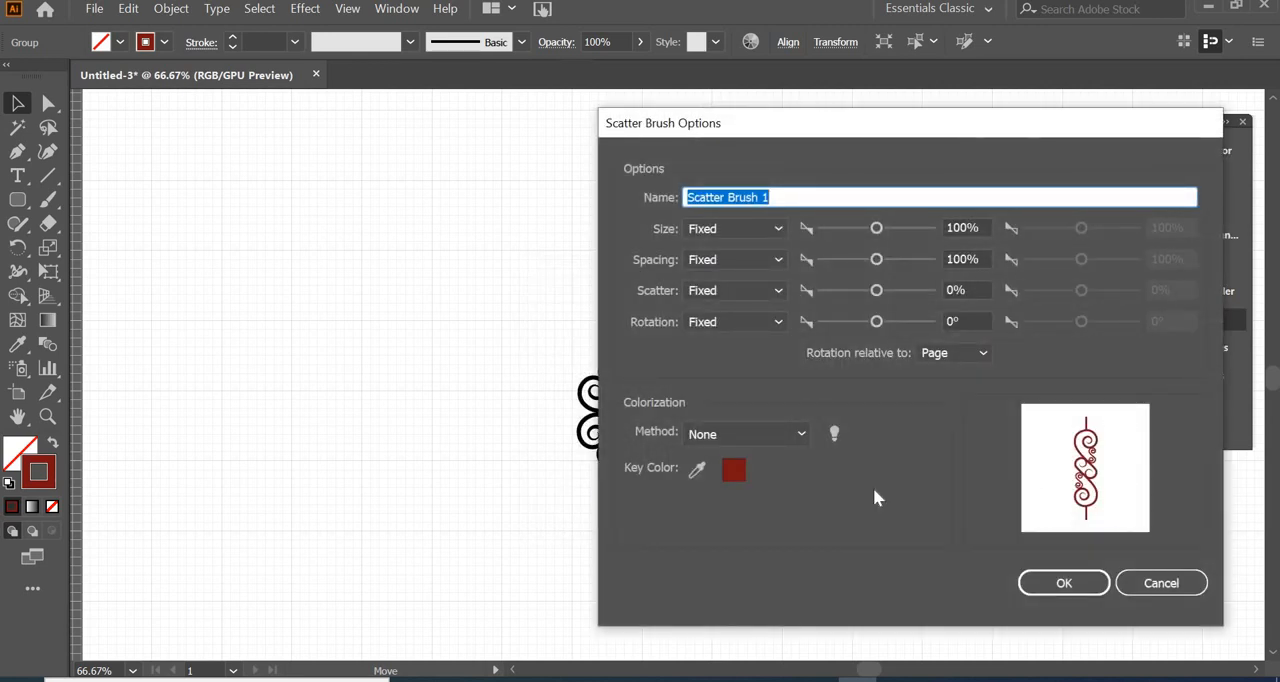
pyautogui.click(1064, 583)
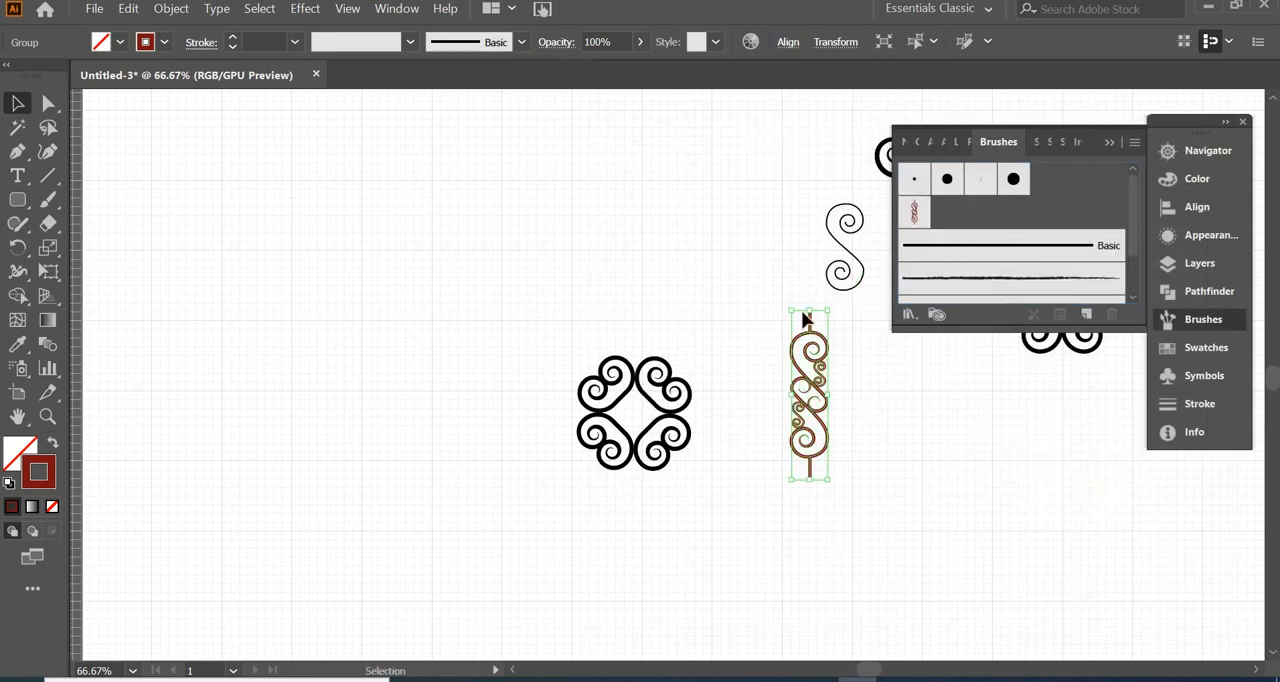
pyautogui.click(862, 428)
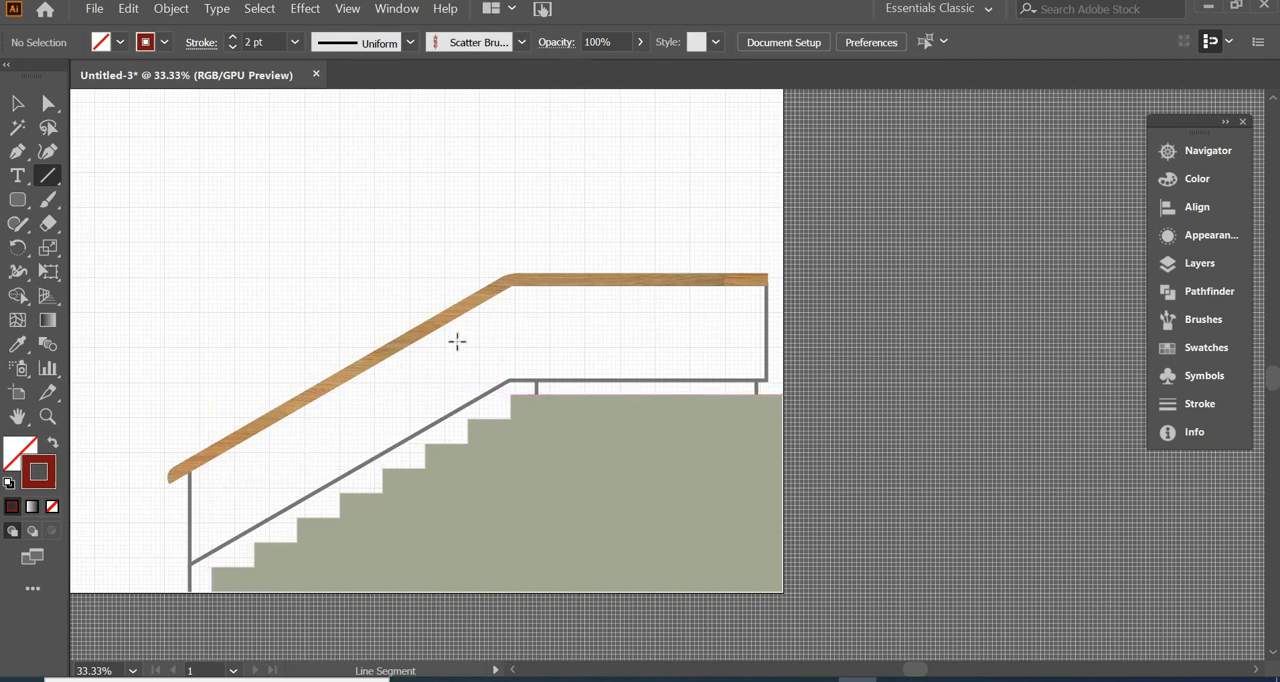
# Draw a three-point Pen path midway between the handrail and the lower rail, following the slope and the level landing
pyautogui.press('p')
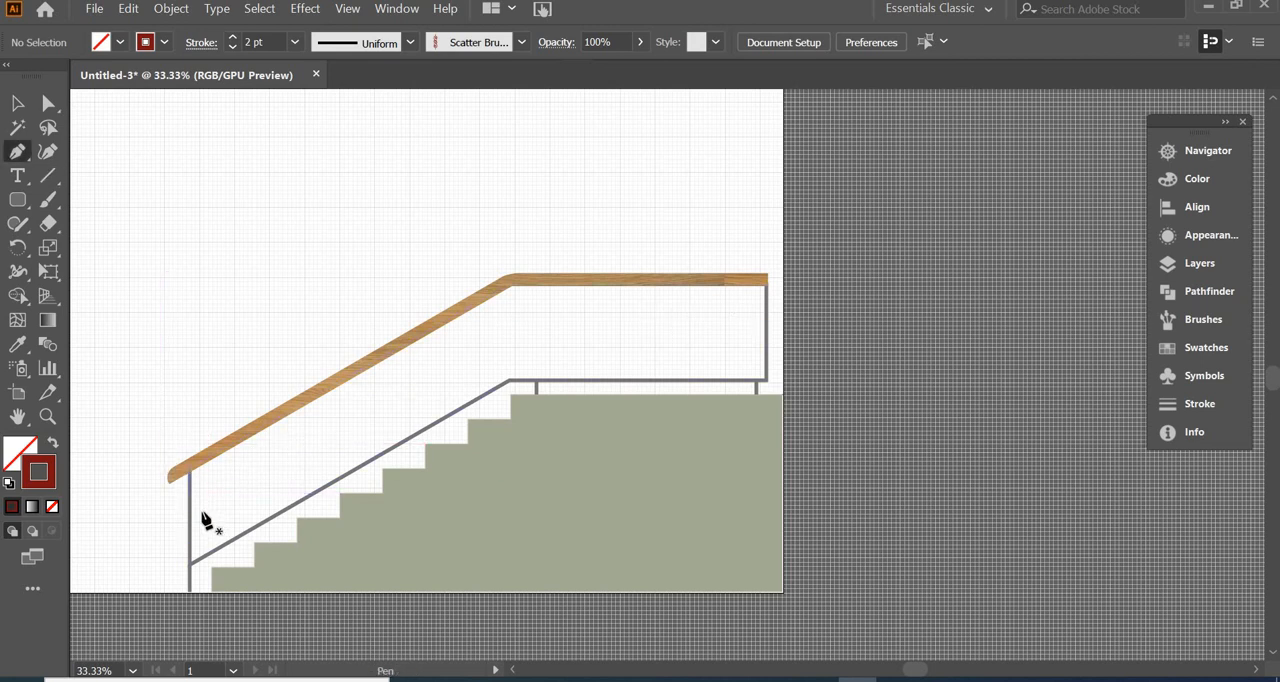
pyautogui.click(202, 509)
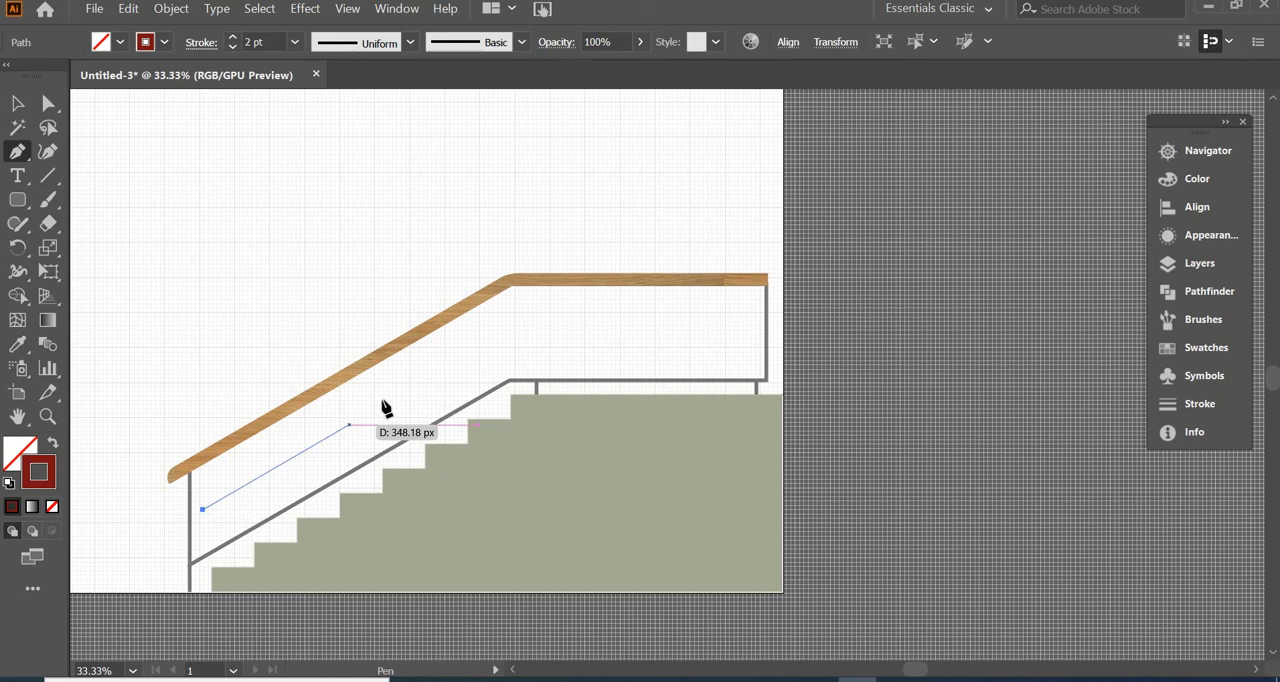
pyautogui.click(509, 330)
pyautogui.click(748, 330)
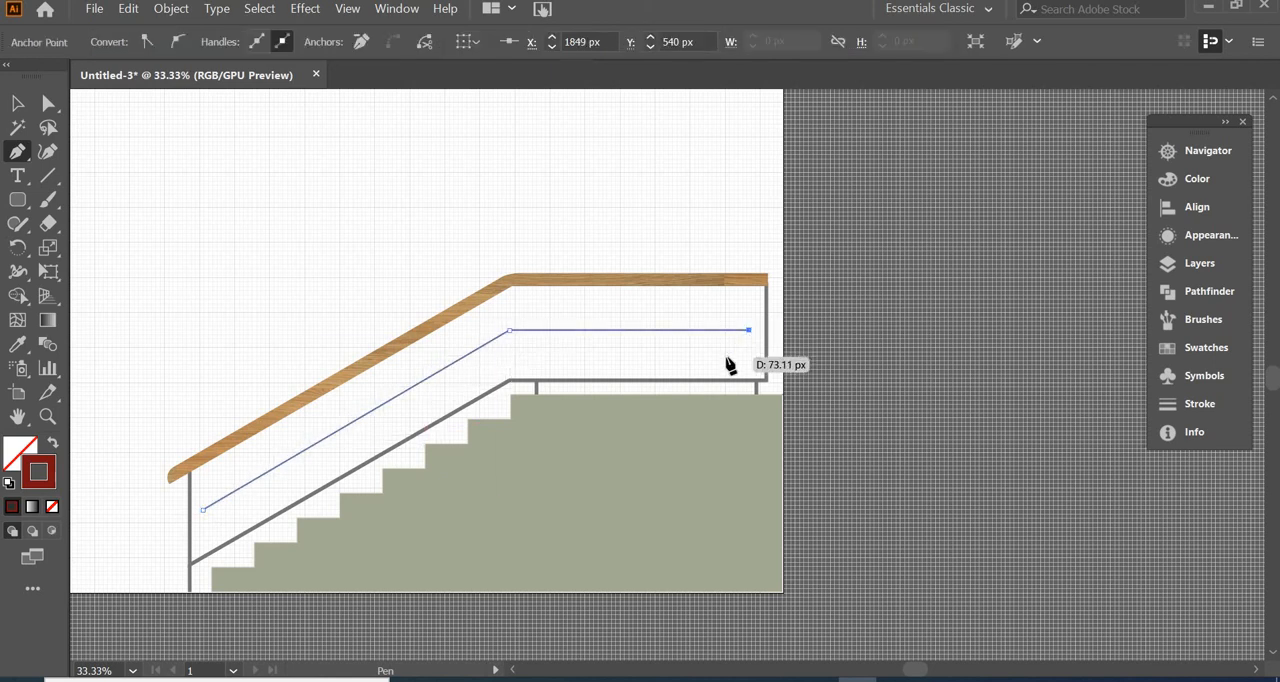
# Apply the scroll ornament scatter brush to the path between the rails
pyautogui.click(1203, 319)
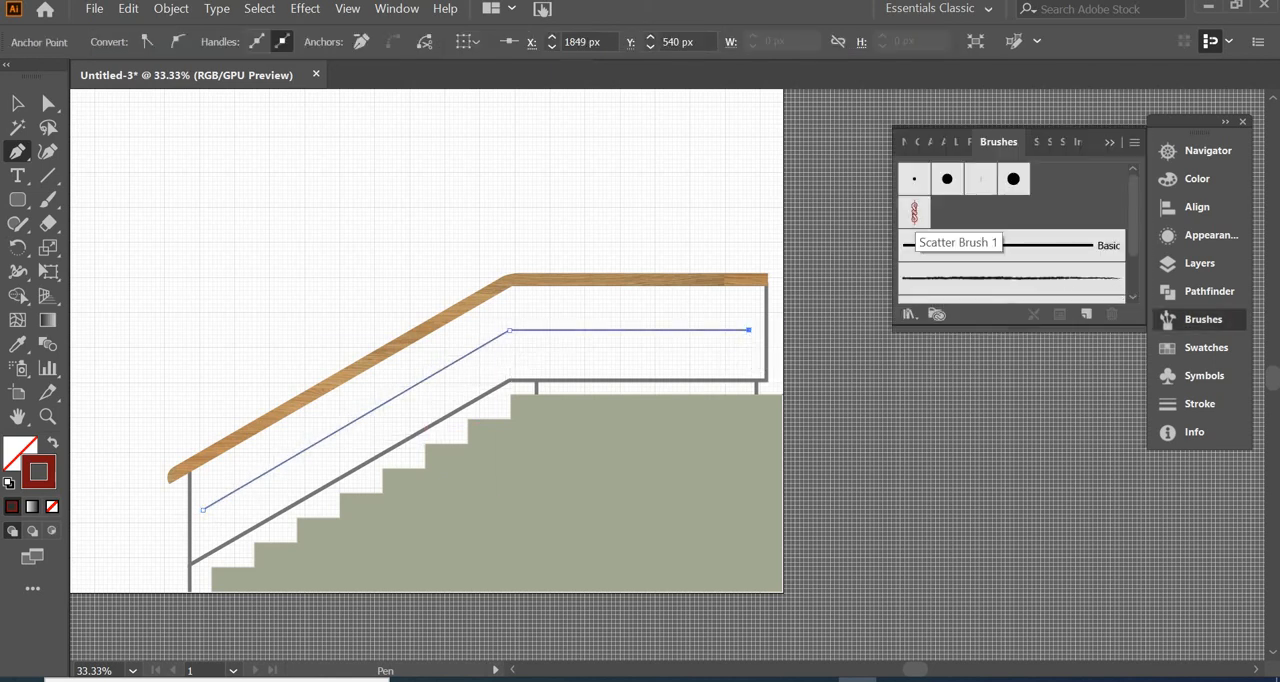
pyautogui.click(914, 213)
pyautogui.hotkey('ctrl', '+')
pyautogui.hotkey('ctrl', '+')
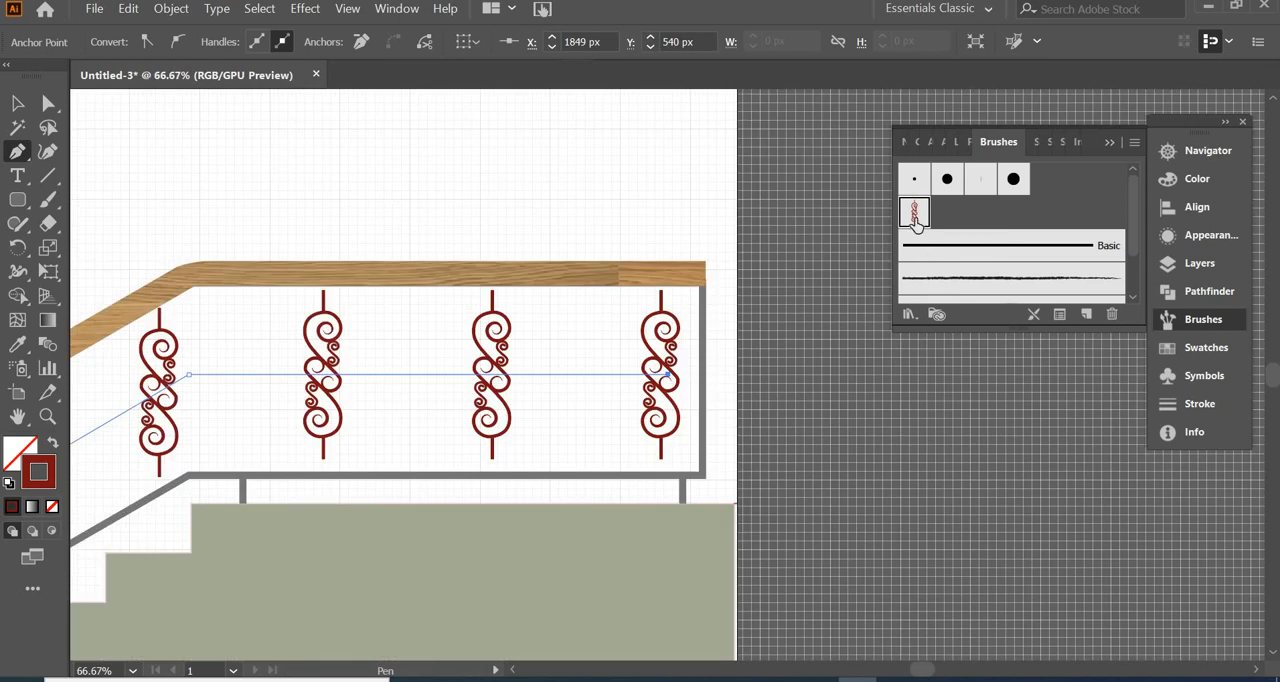
# Edit the scroll scatter brush with preview on and set its fixed size to 116%
pyautogui.doubleClick(914, 213)
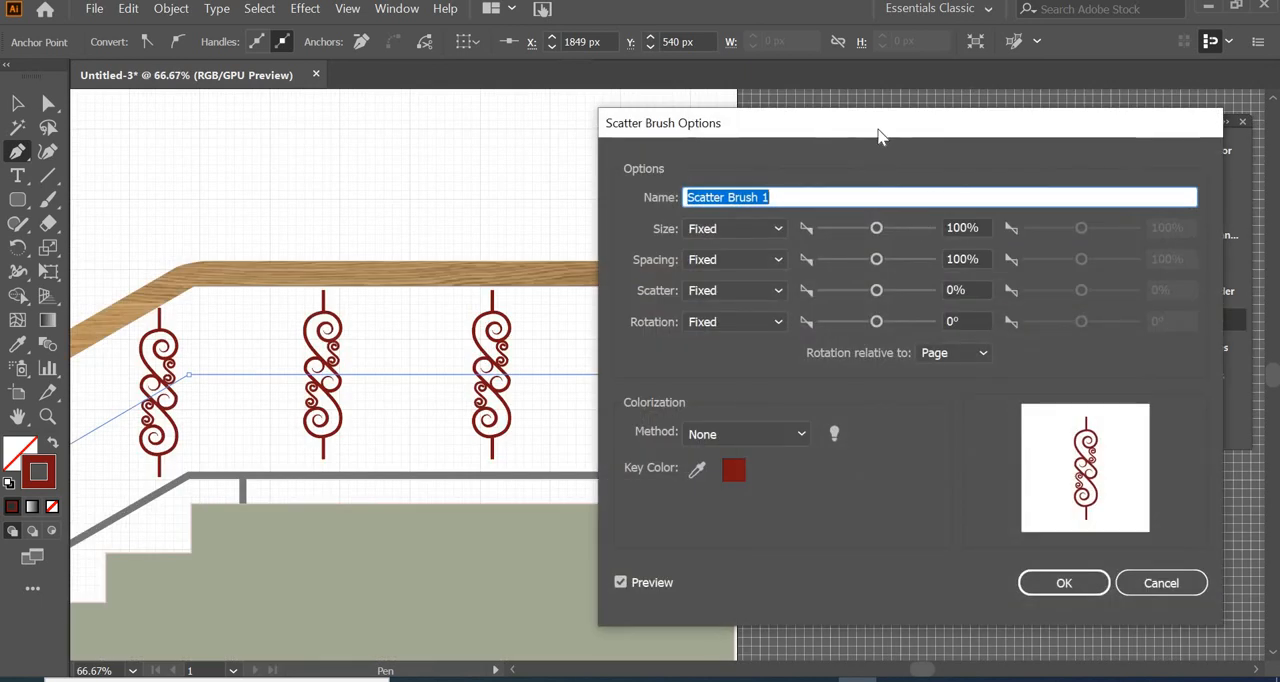
pyautogui.moveTo(877, 131)
pyautogui.mouseDown()
pyautogui.moveTo(945, 138)
pyautogui.moveTo(968, 114)
pyautogui.mouseUp()
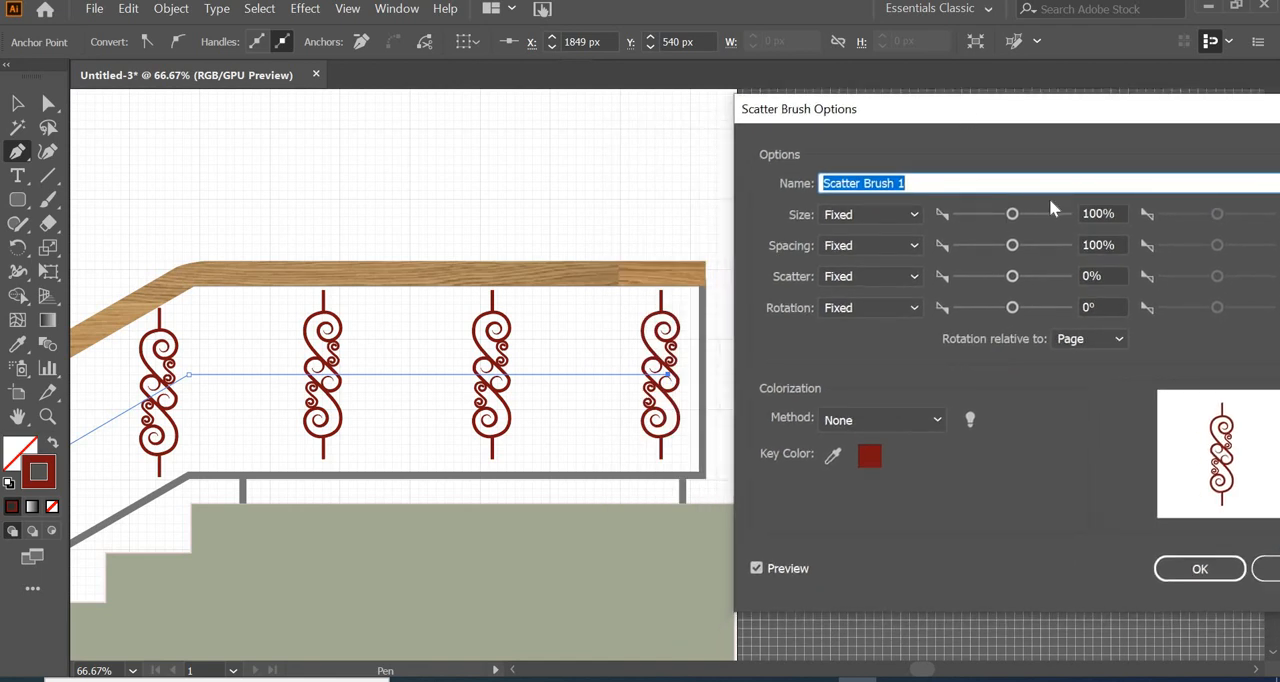
pyautogui.click(1108, 212)
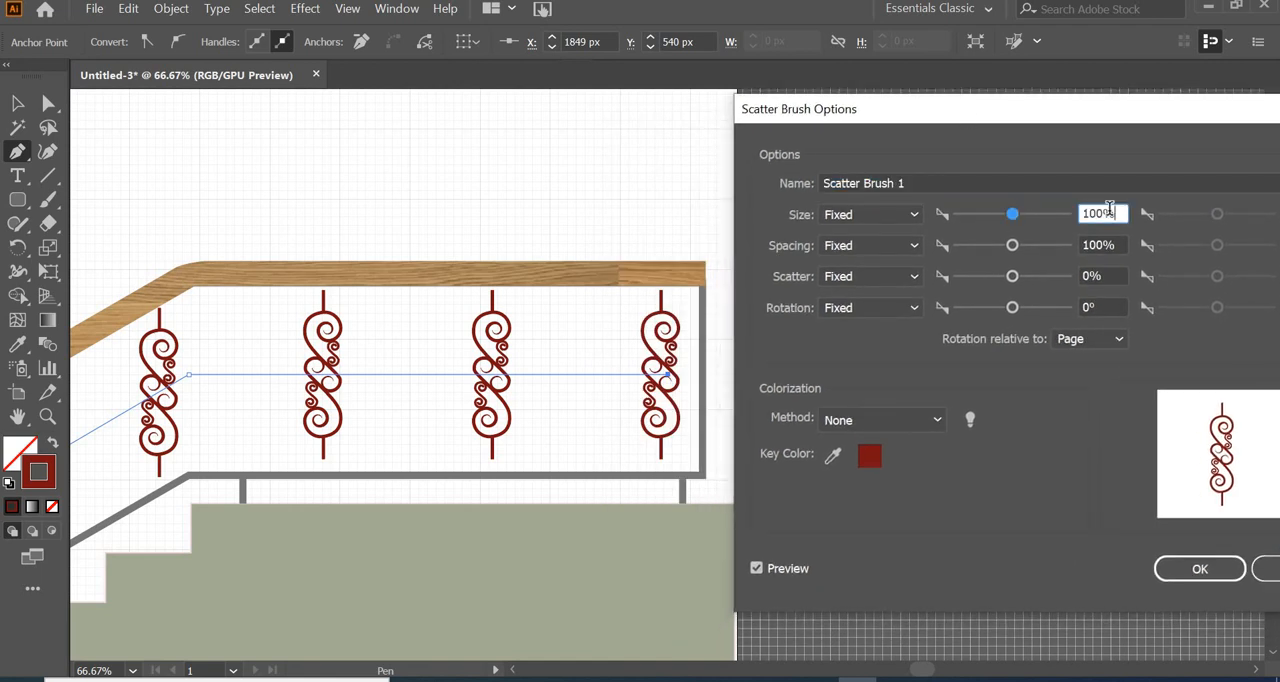
pyautogui.press('Up')
pyautogui.press('Up')
pyautogui.press('Up')
pyautogui.press('Up')
pyautogui.press('Up')
pyautogui.press('Up')
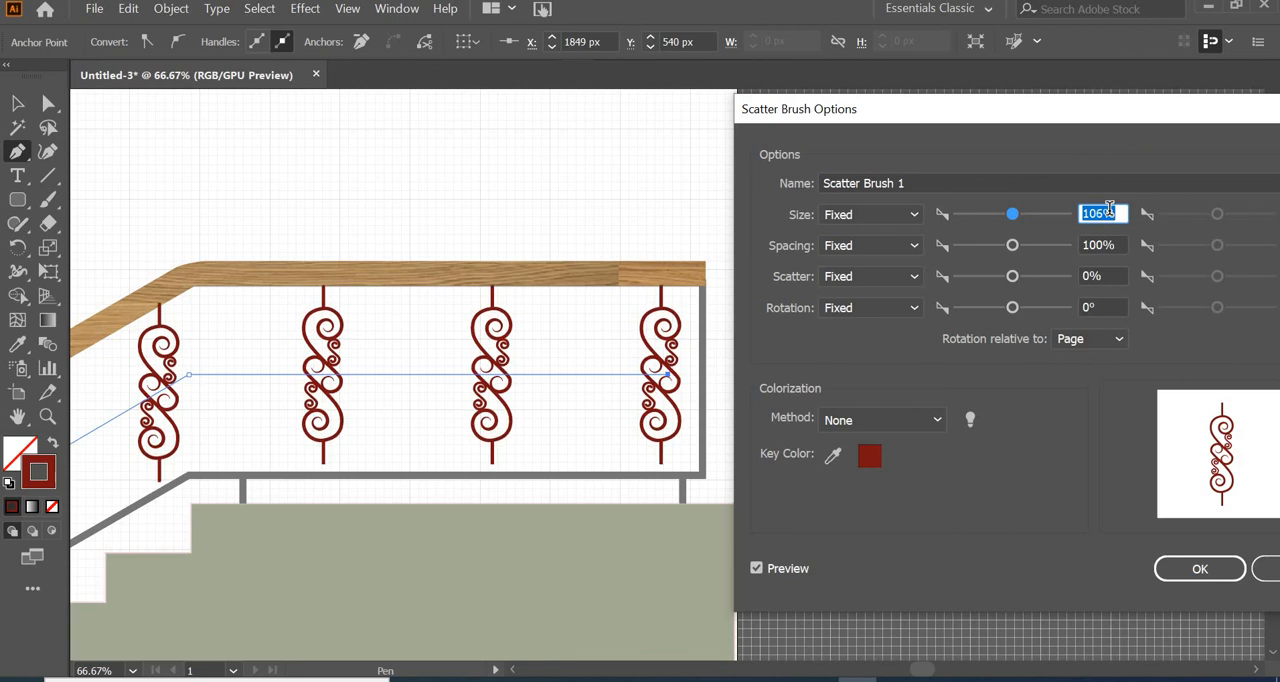
pyautogui.press('Up')
pyautogui.press('Up')
pyautogui.press('Up')
pyautogui.press('Up')
pyautogui.press('Up')
pyautogui.press('Up')
pyautogui.press('Up')
pyautogui.press('Up')
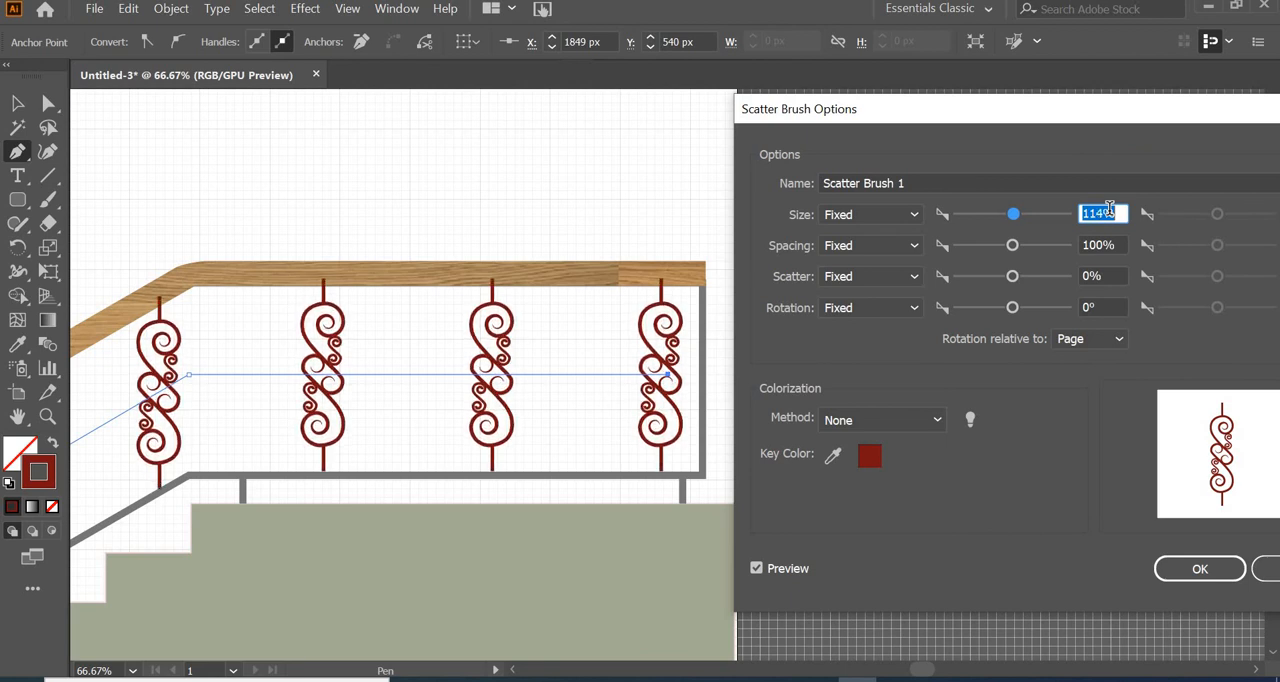
pyautogui.press('Up')
pyautogui.press('Up')
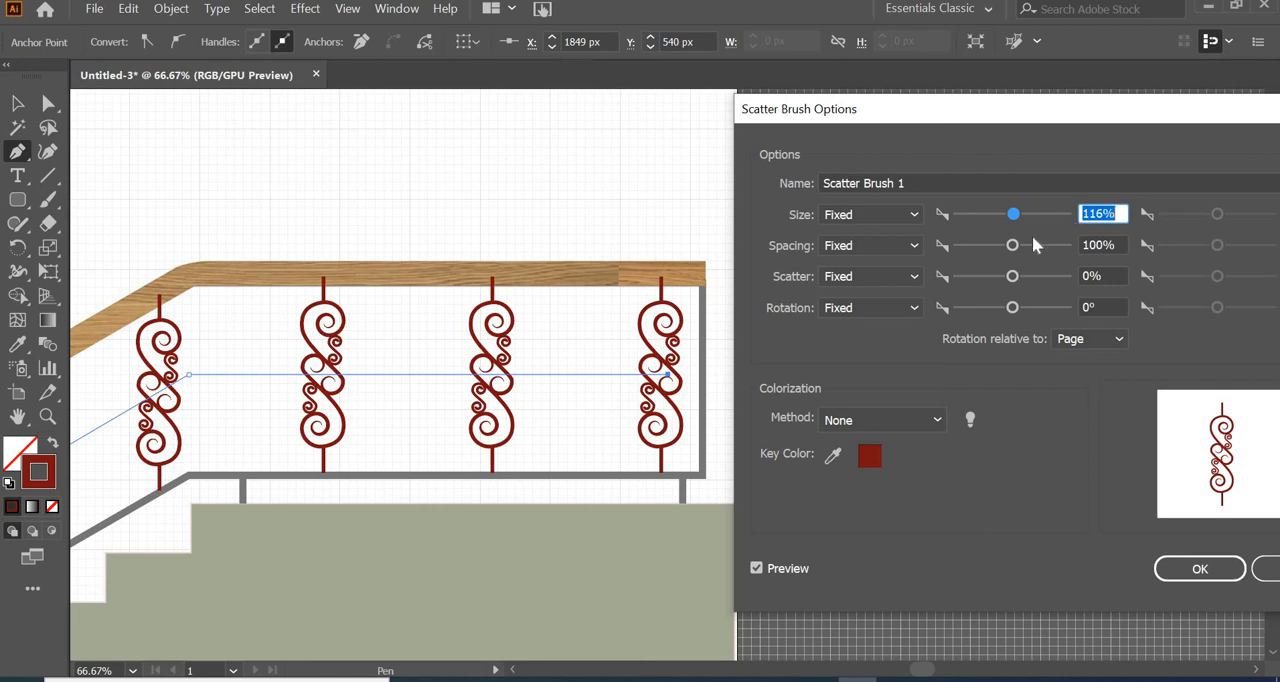
# Set the scatter brush's fixed spacing to 43% and apply the changes to the existing strokes
pyautogui.click(1110, 244)
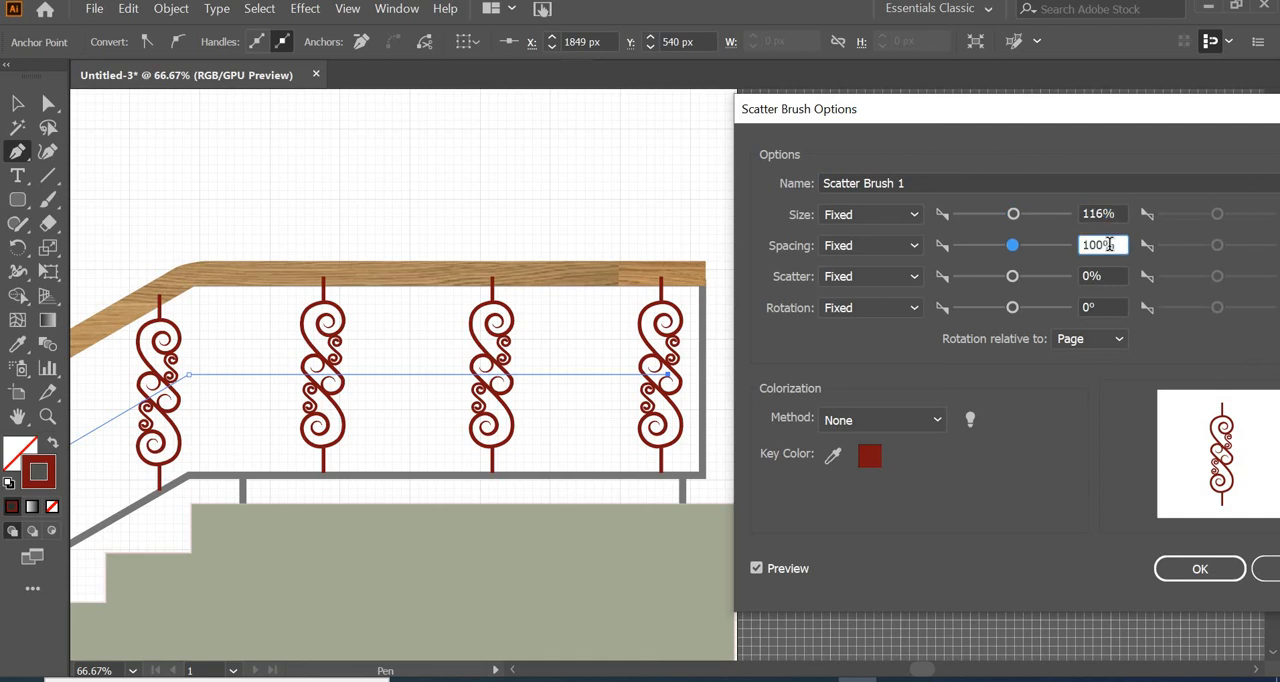
pyautogui.press('Down')
pyautogui.press('Down')
pyautogui.press('Down')
pyautogui.press('Down')
pyautogui.press('Down')
pyautogui.press('Down')
pyautogui.press('Down')
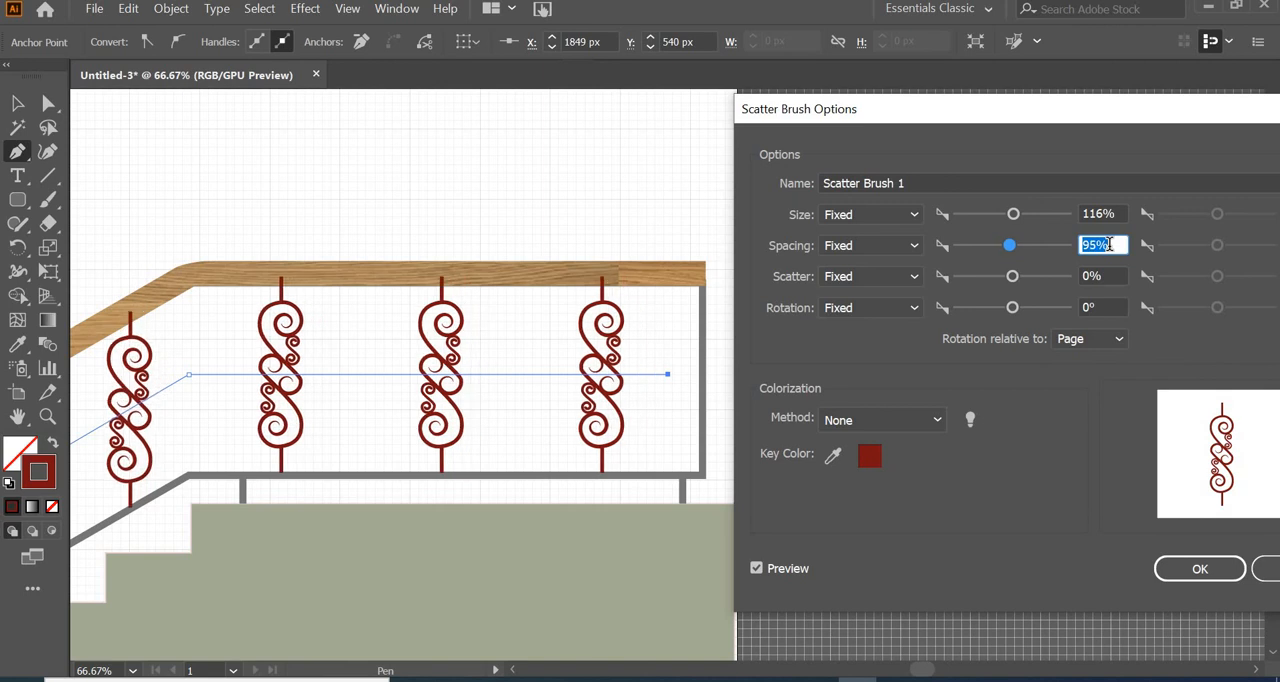
pyautogui.press('Down')
pyautogui.press('Down')
pyautogui.press('Down')
pyautogui.press('Down')
pyautogui.press('Down')
pyautogui.press('Down')
pyautogui.press('Down')
pyautogui.press('Down')
pyautogui.press('Down')
pyautogui.press('Down')
pyautogui.press('Down')
pyautogui.press('Down')
pyautogui.press('Down')
pyautogui.press('Down')
pyautogui.press('Down')
pyautogui.press('Down')
pyautogui.press('Down')
pyautogui.press('Down')
pyautogui.press('Down')
pyautogui.press('Down')
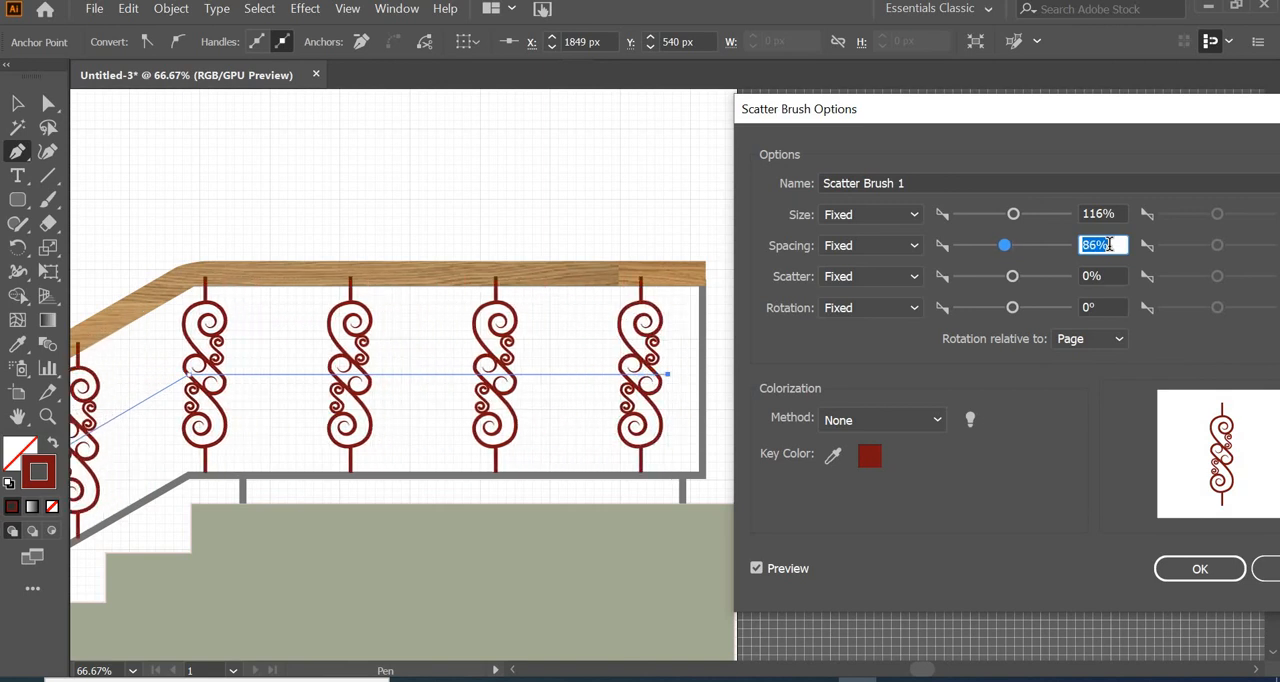
pyautogui.press('Down')
pyautogui.press('Down')
pyautogui.press('Down')
pyautogui.press('Down')
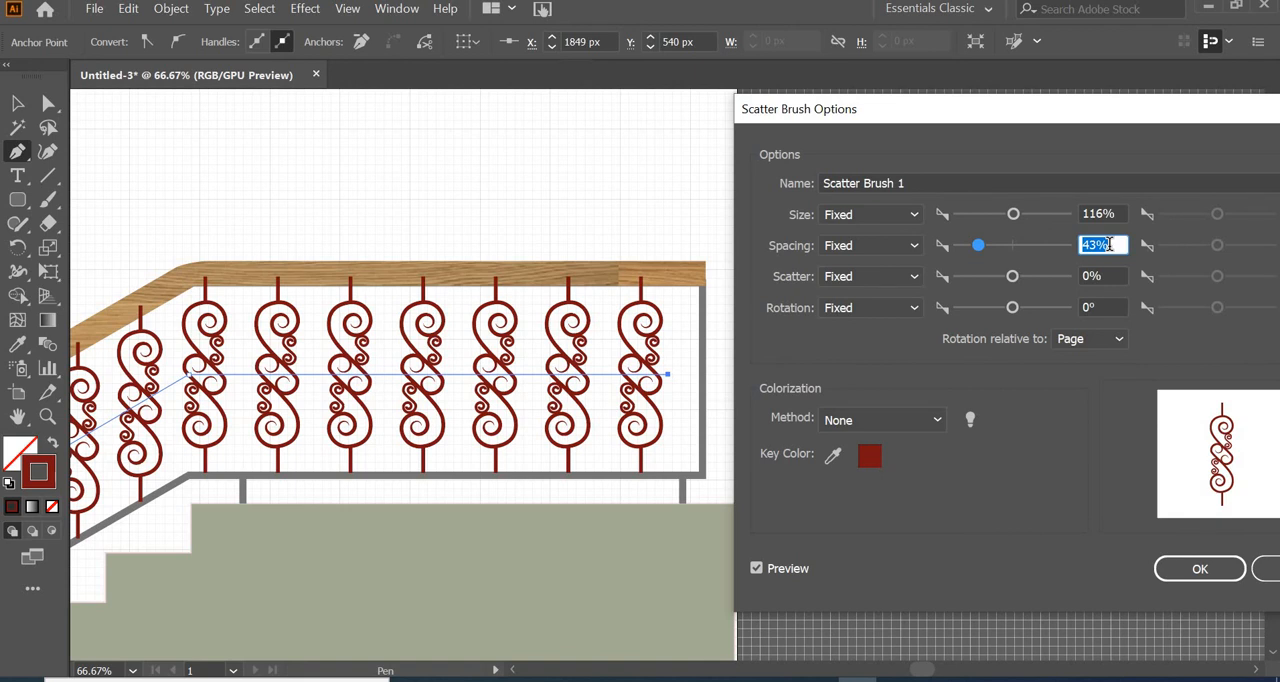
pyautogui.press('Return')
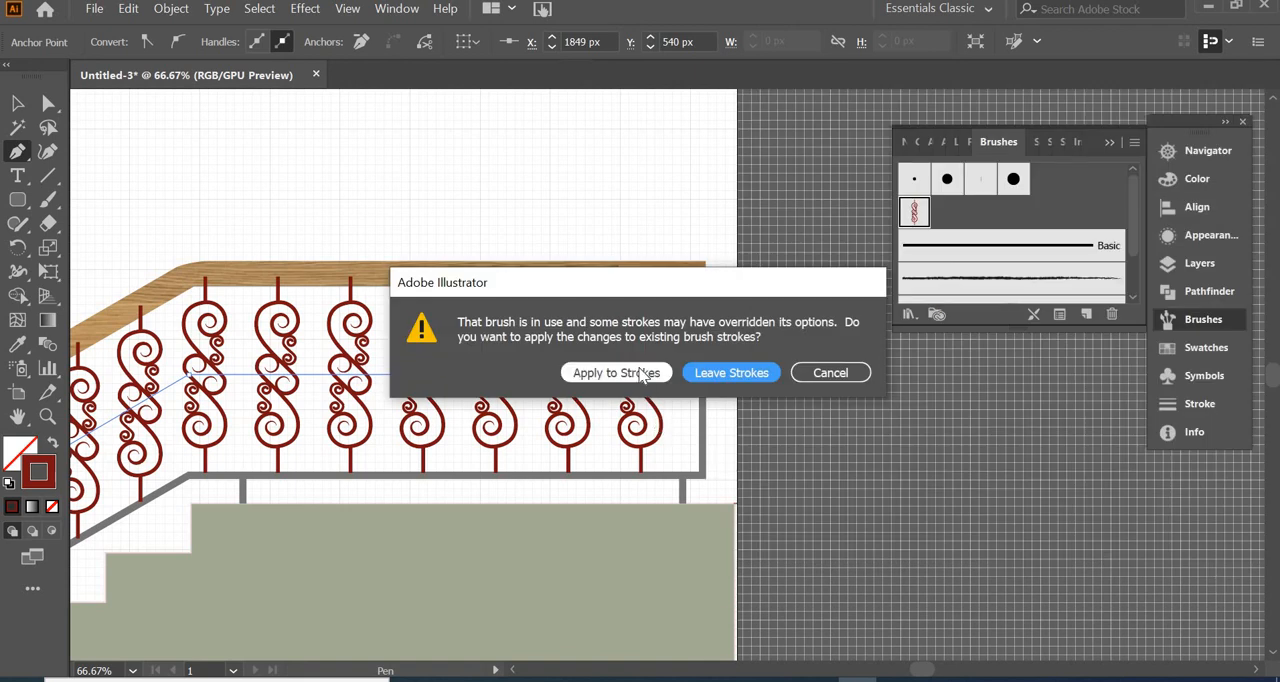
pyautogui.click(616, 372)
# Arrange the brushed baluster path behind the wooden handrail
pyautogui.hotkey('ctrl', '-')
pyautogui.hotkey('ctrl', '-')
pyautogui.click(171, 8)
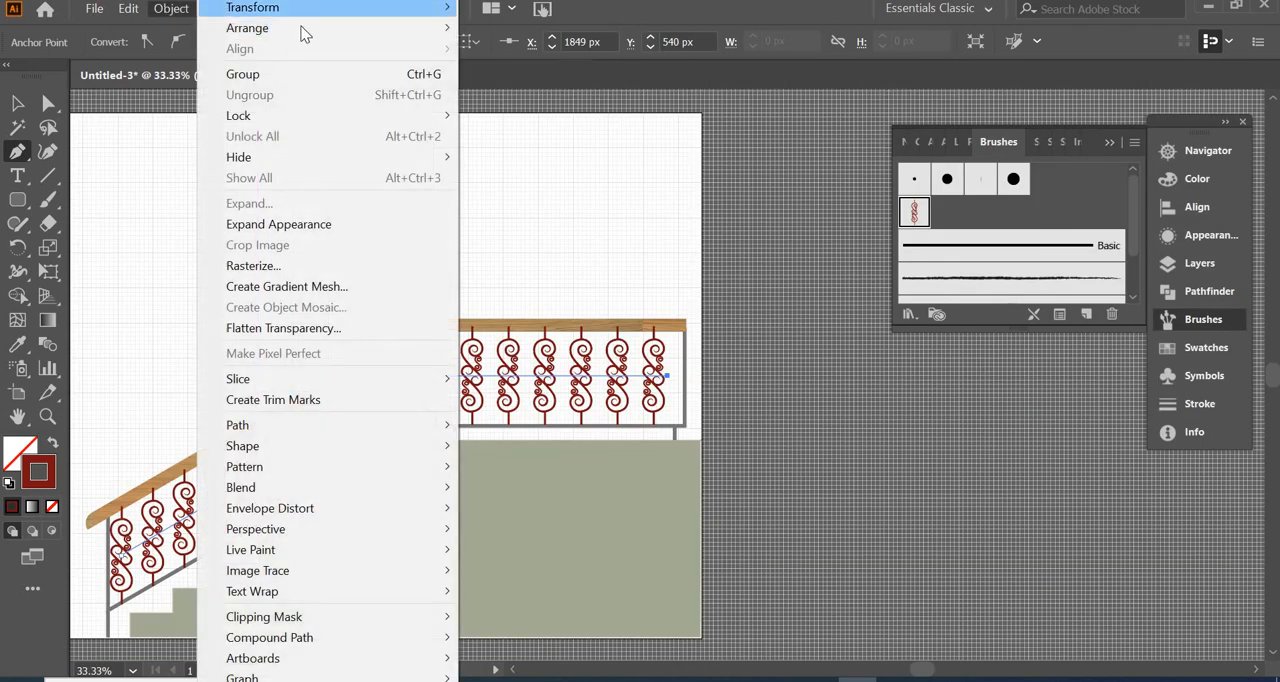
pyautogui.moveTo(305, 35)
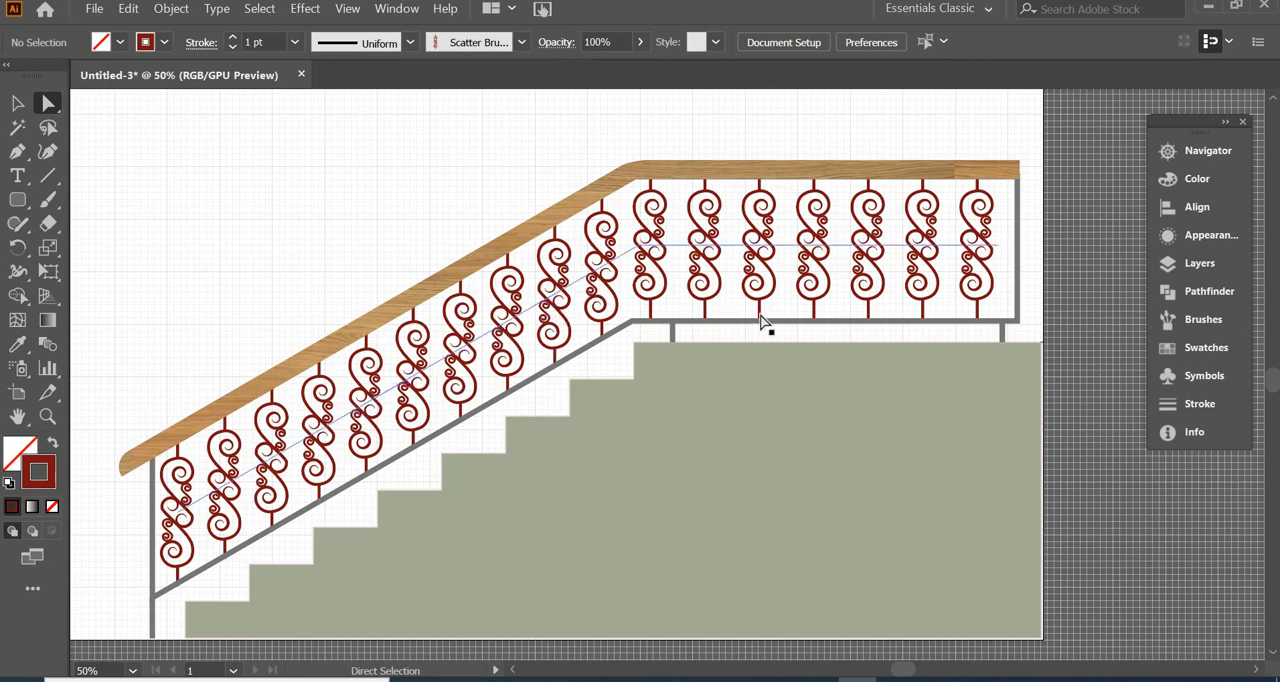
pyautogui.click(1208, 322)
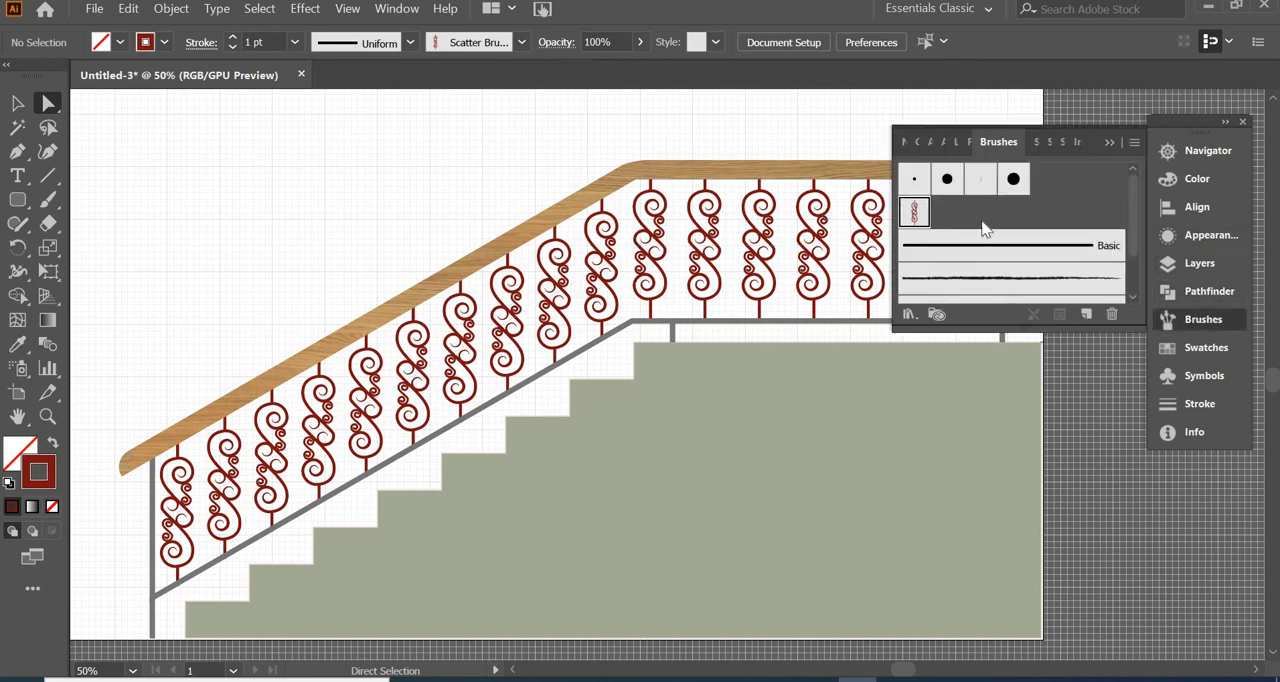
pyautogui.click(1111, 143)
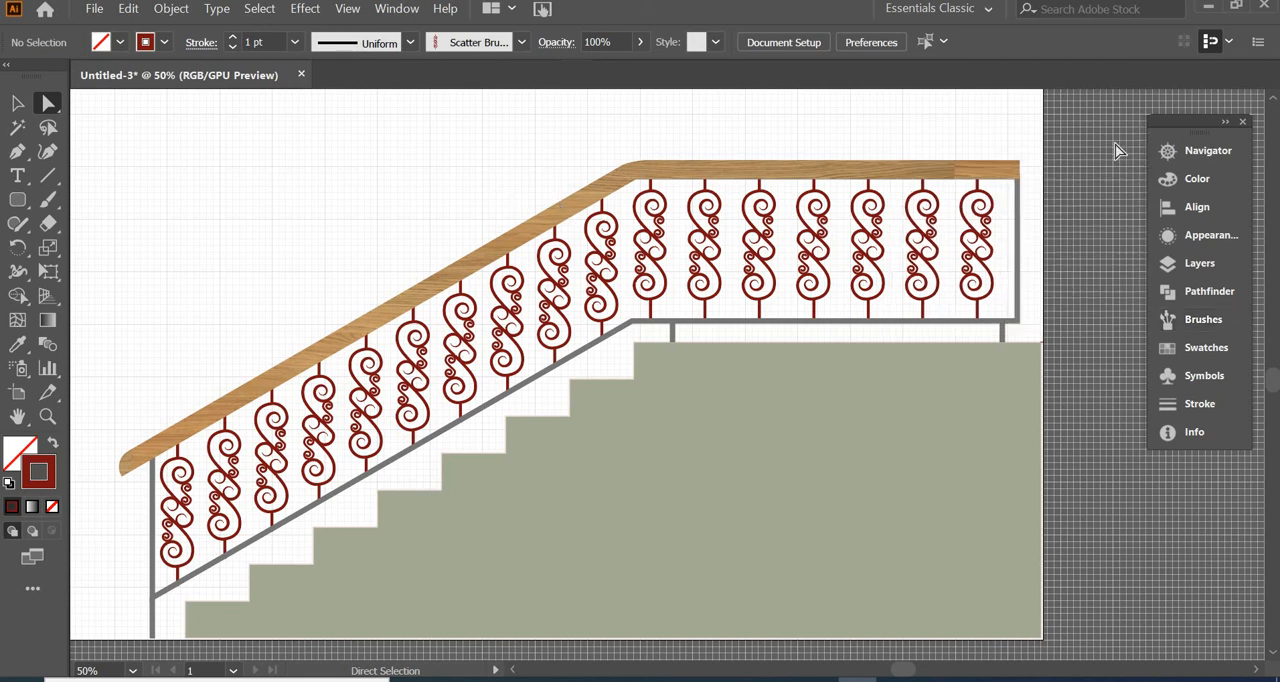